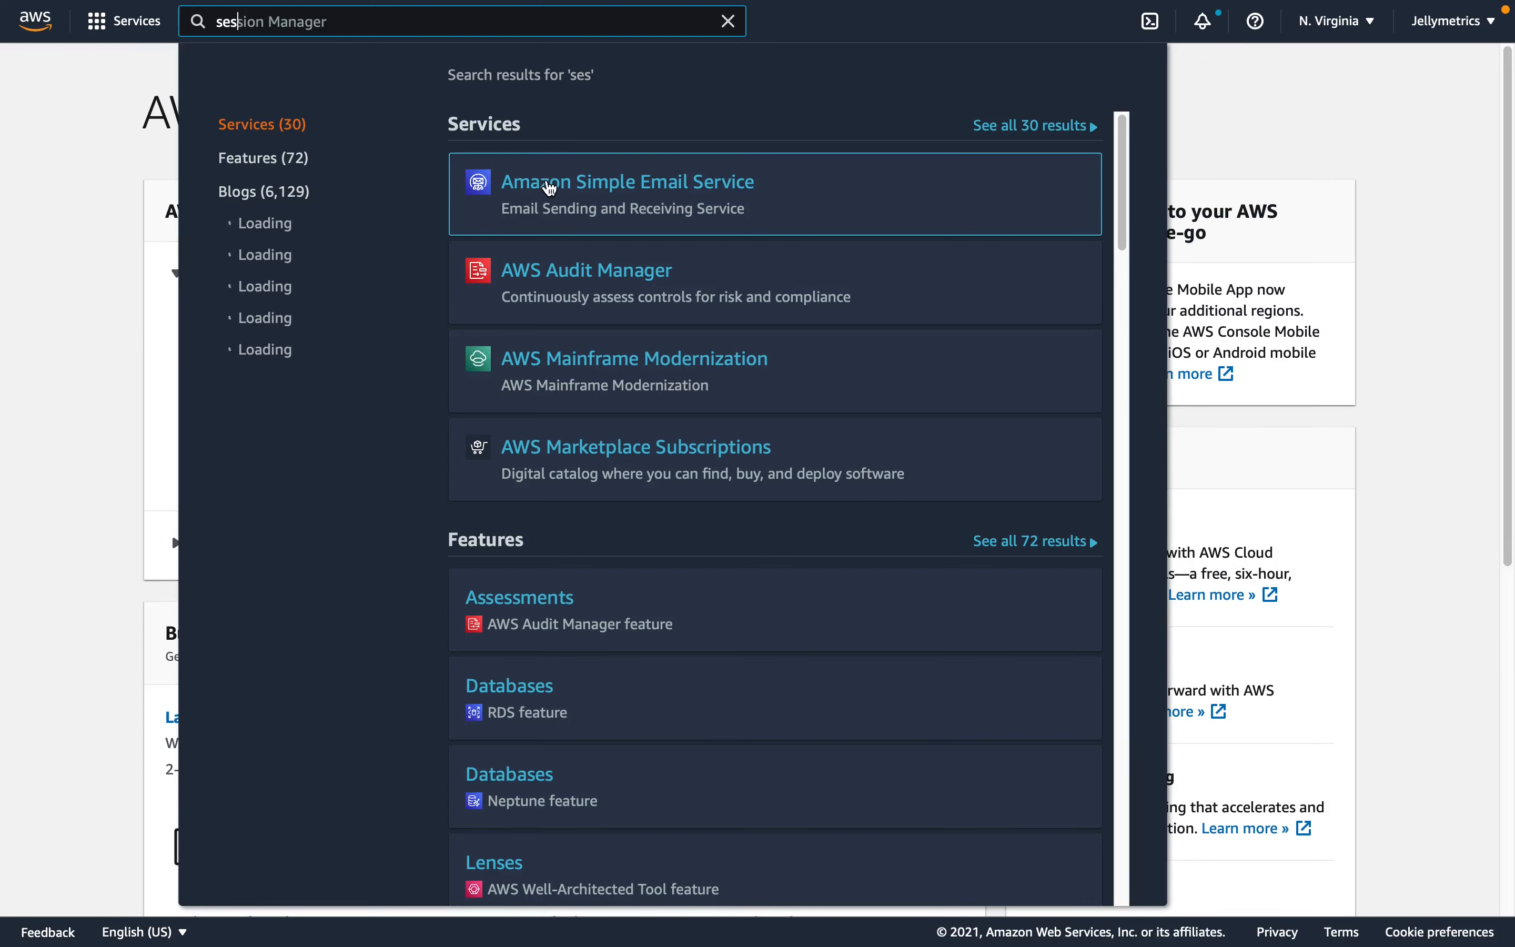
- Open the verified identities of Amazon Simple Email Service and start creating a new identity
{"action": "left_click", "coordinate": [550, 185]}
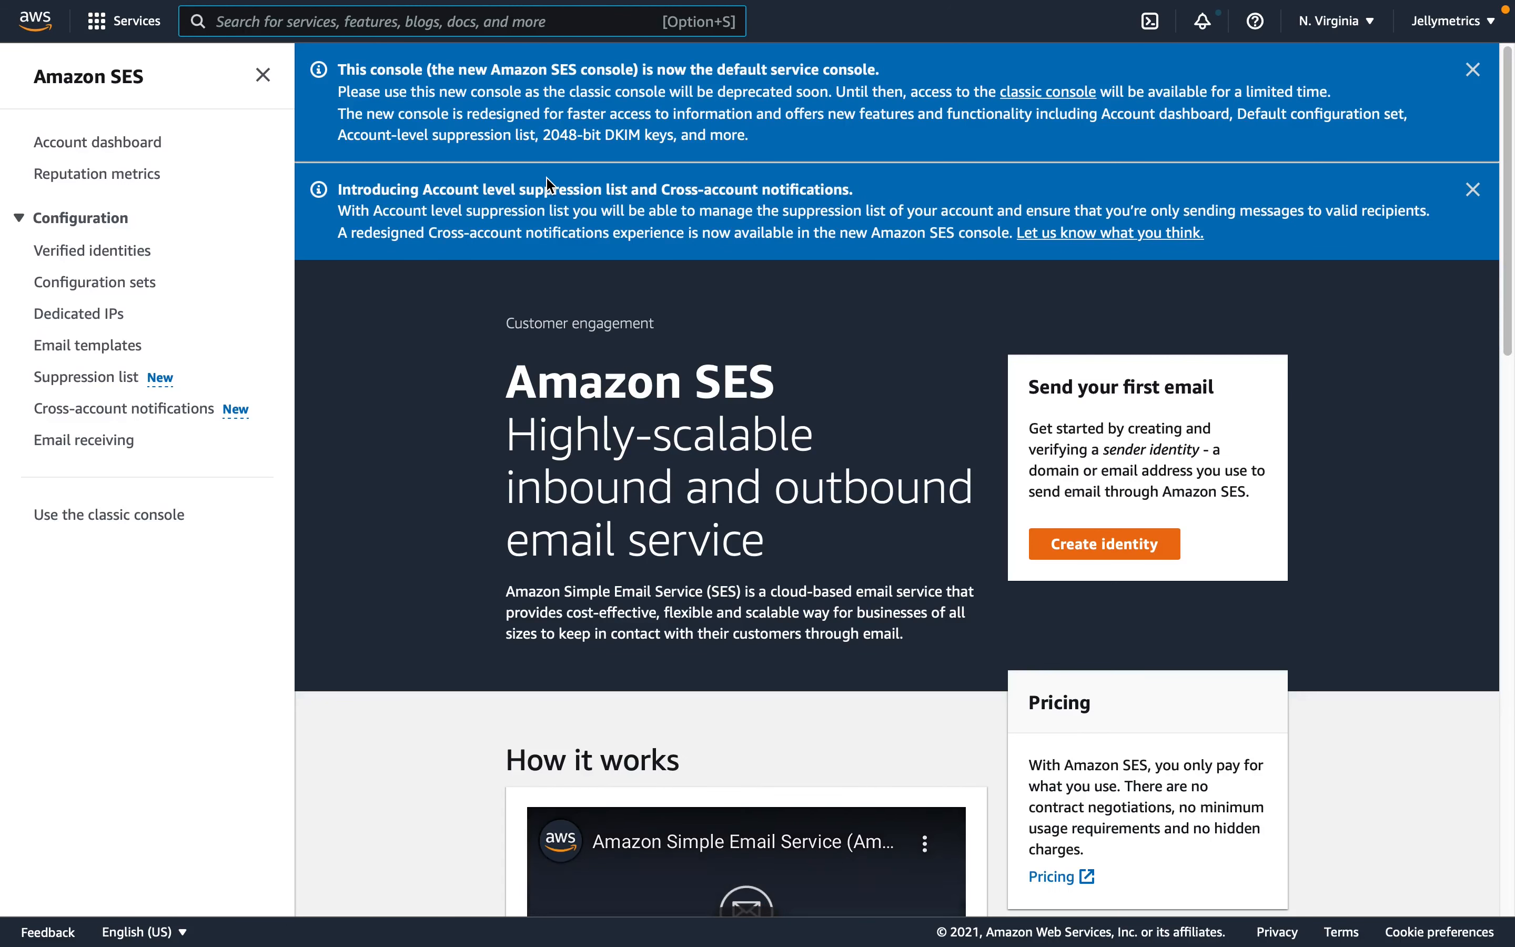
{"action": "left_click", "coordinate": [123, 254]}
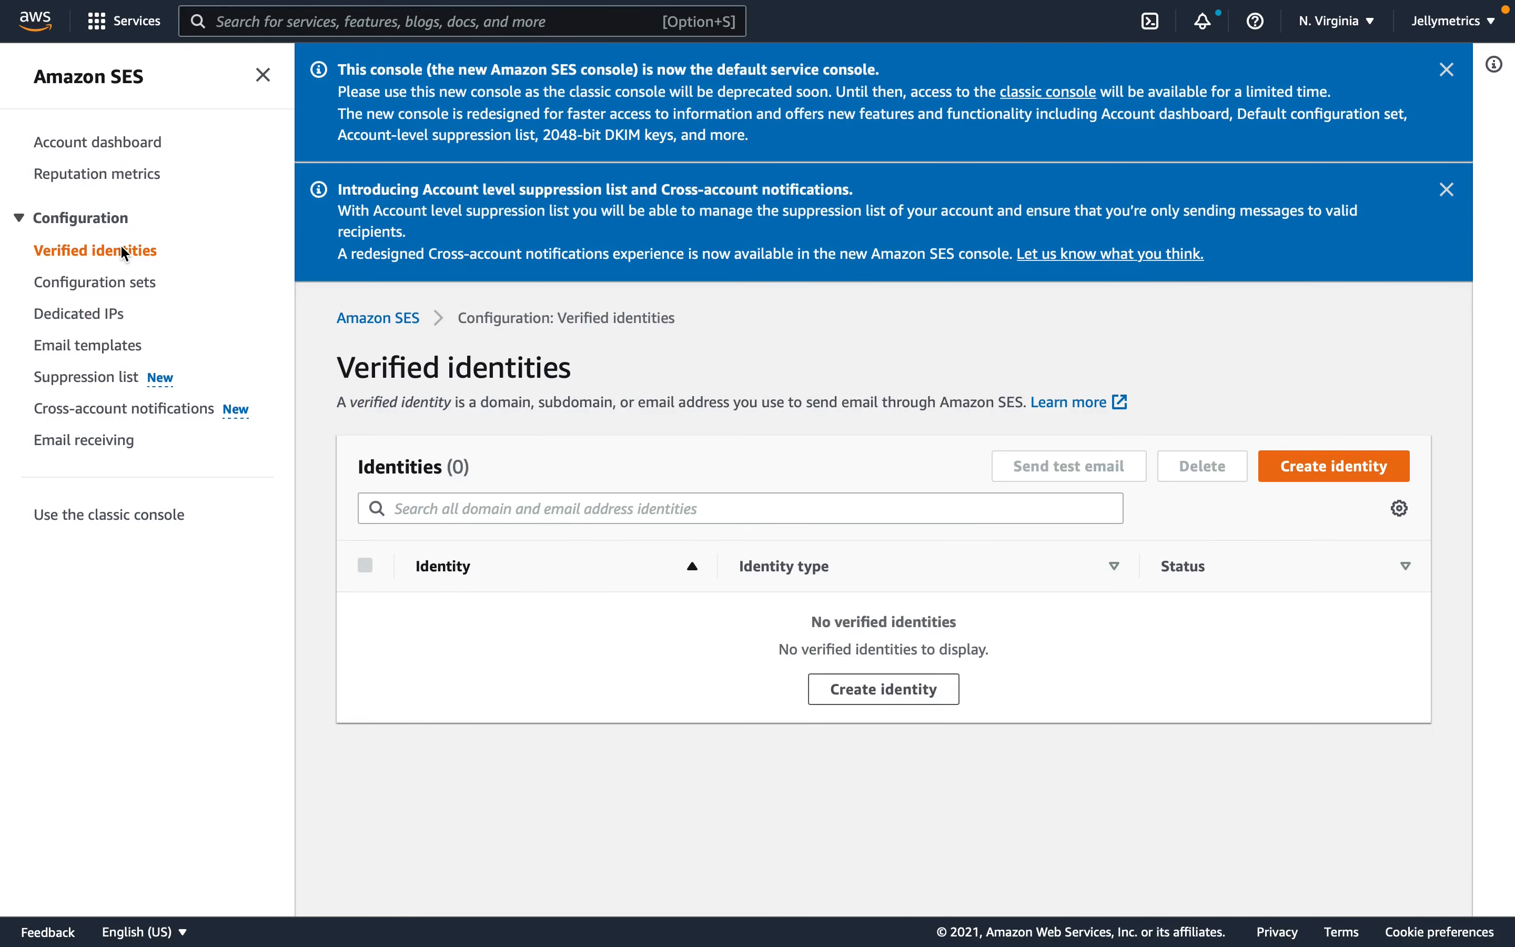
{"action": "left_click_drag", "start_coordinate": [409, 372], "coordinate": [423, 372]}
{"action": "left_click", "coordinate": [520, 372]}
{"action": "left_click", "coordinate": [1358, 467]}
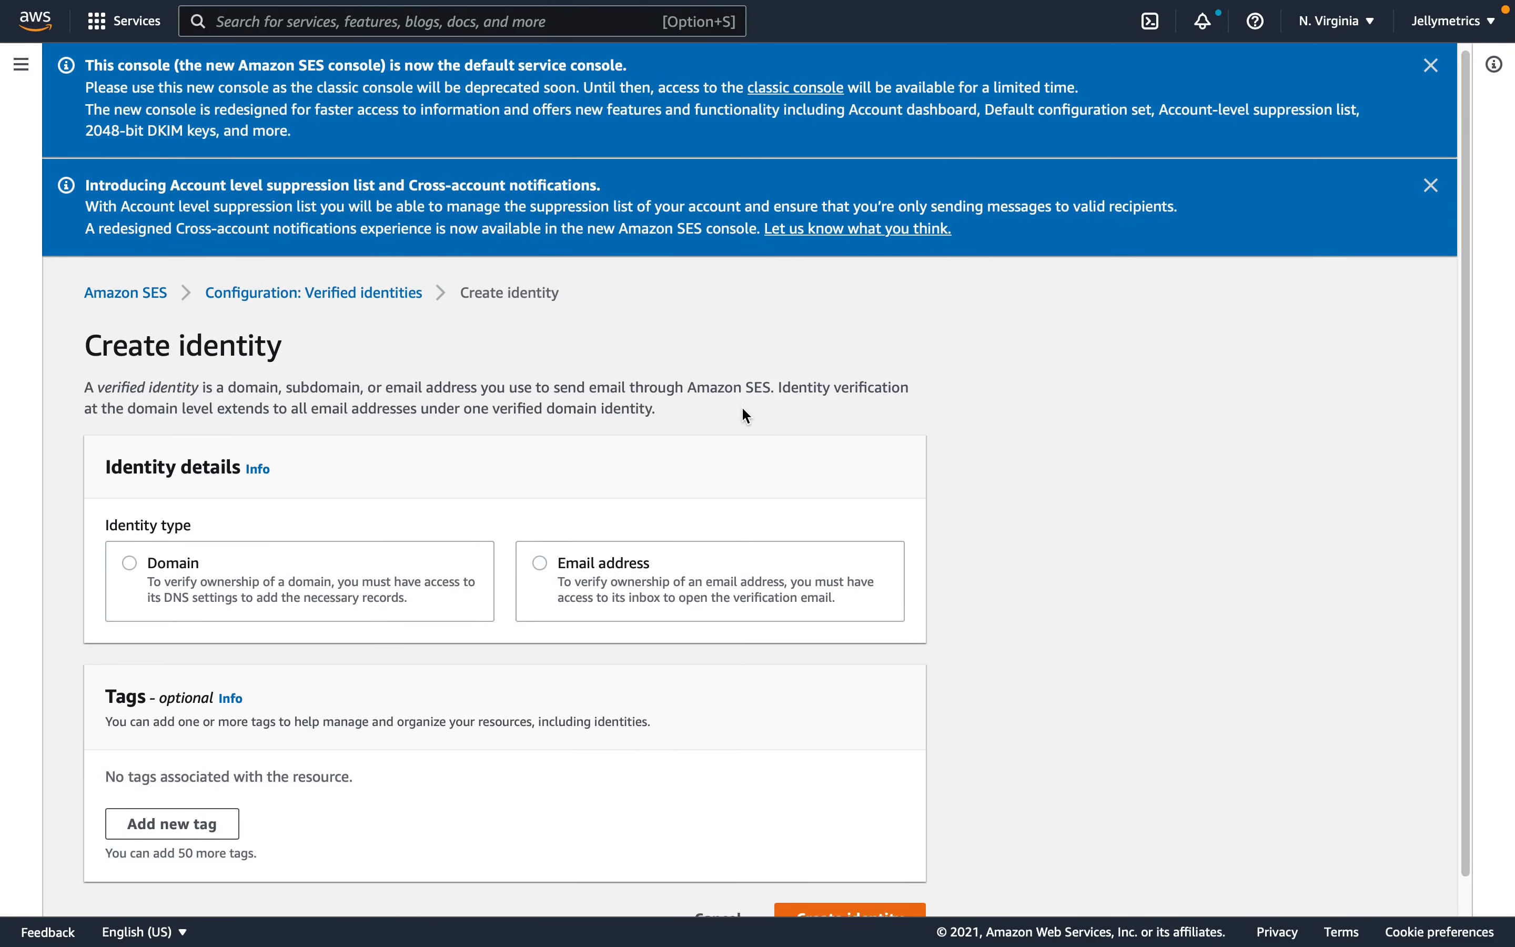
{"action": "scroll", "coordinate": [689, 451], "scroll_direction": "down", "scroll_amount": 1}
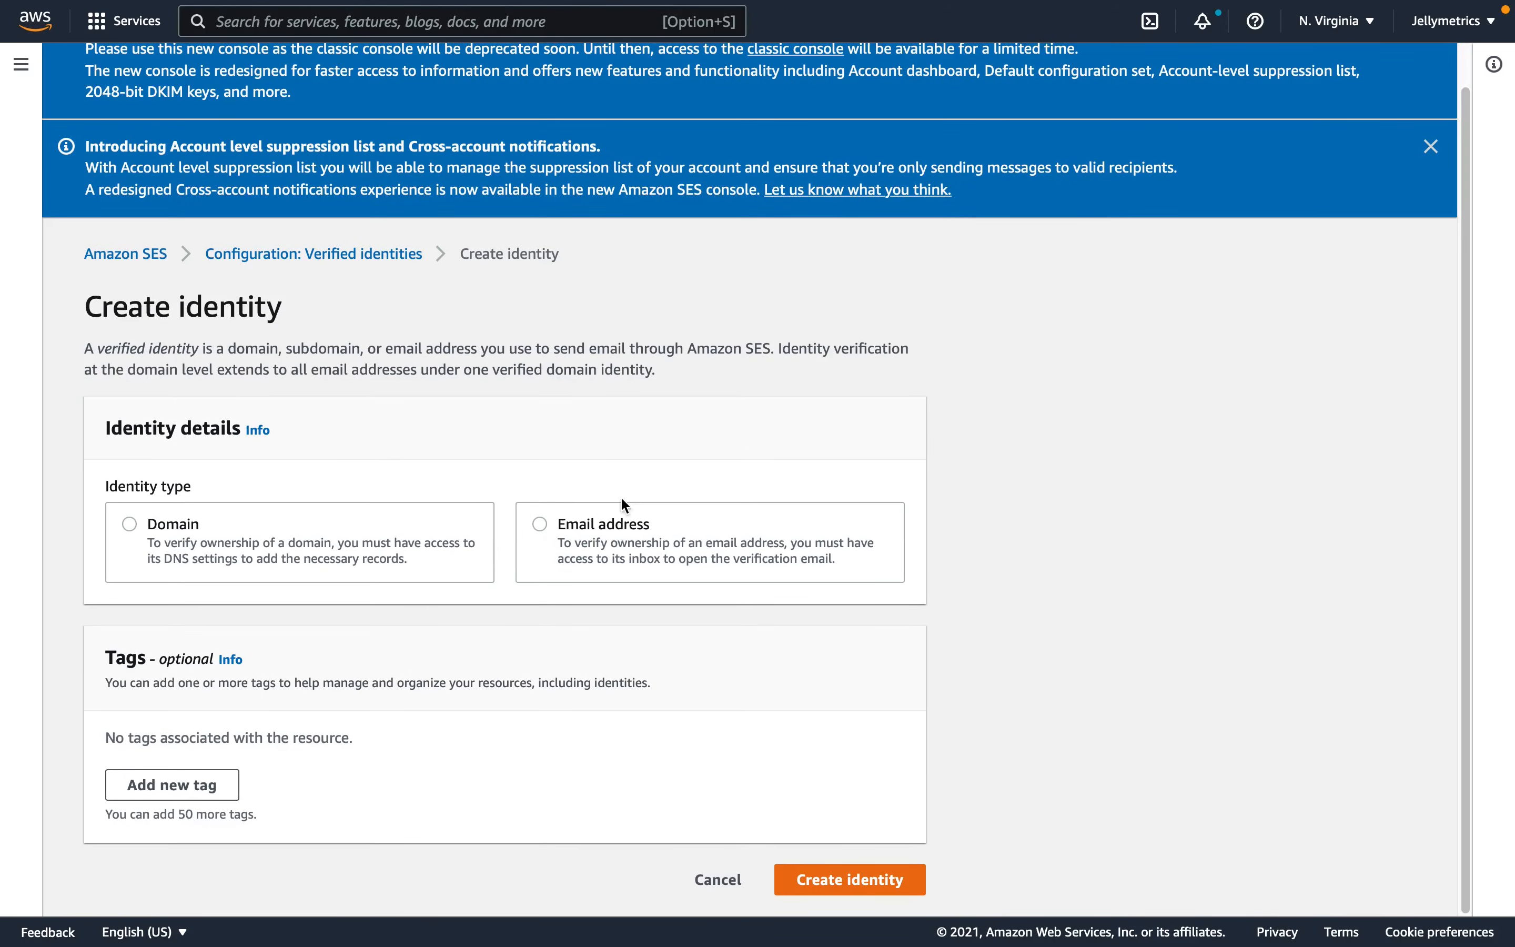
{"action": "left_click", "coordinate": [625, 572]}
{"action": "scroll", "coordinate": [630, 504], "scroll_direction": "down", "scroll_amount": 2}
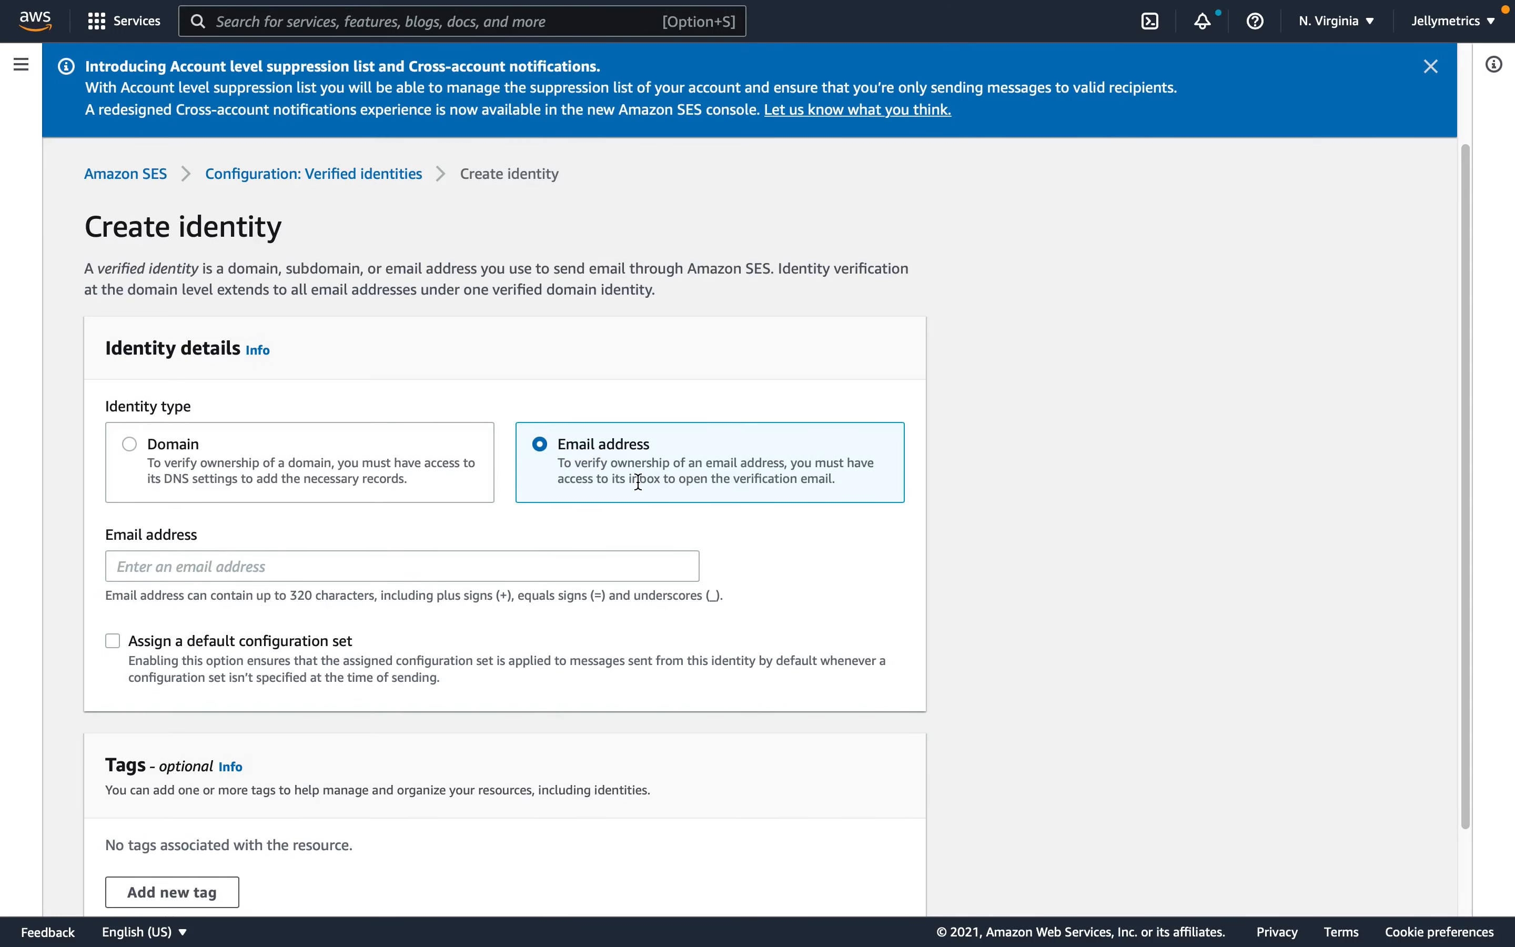
{"action": "scroll", "coordinate": [633, 476], "scroll_direction": "down", "scroll_amount": 2}
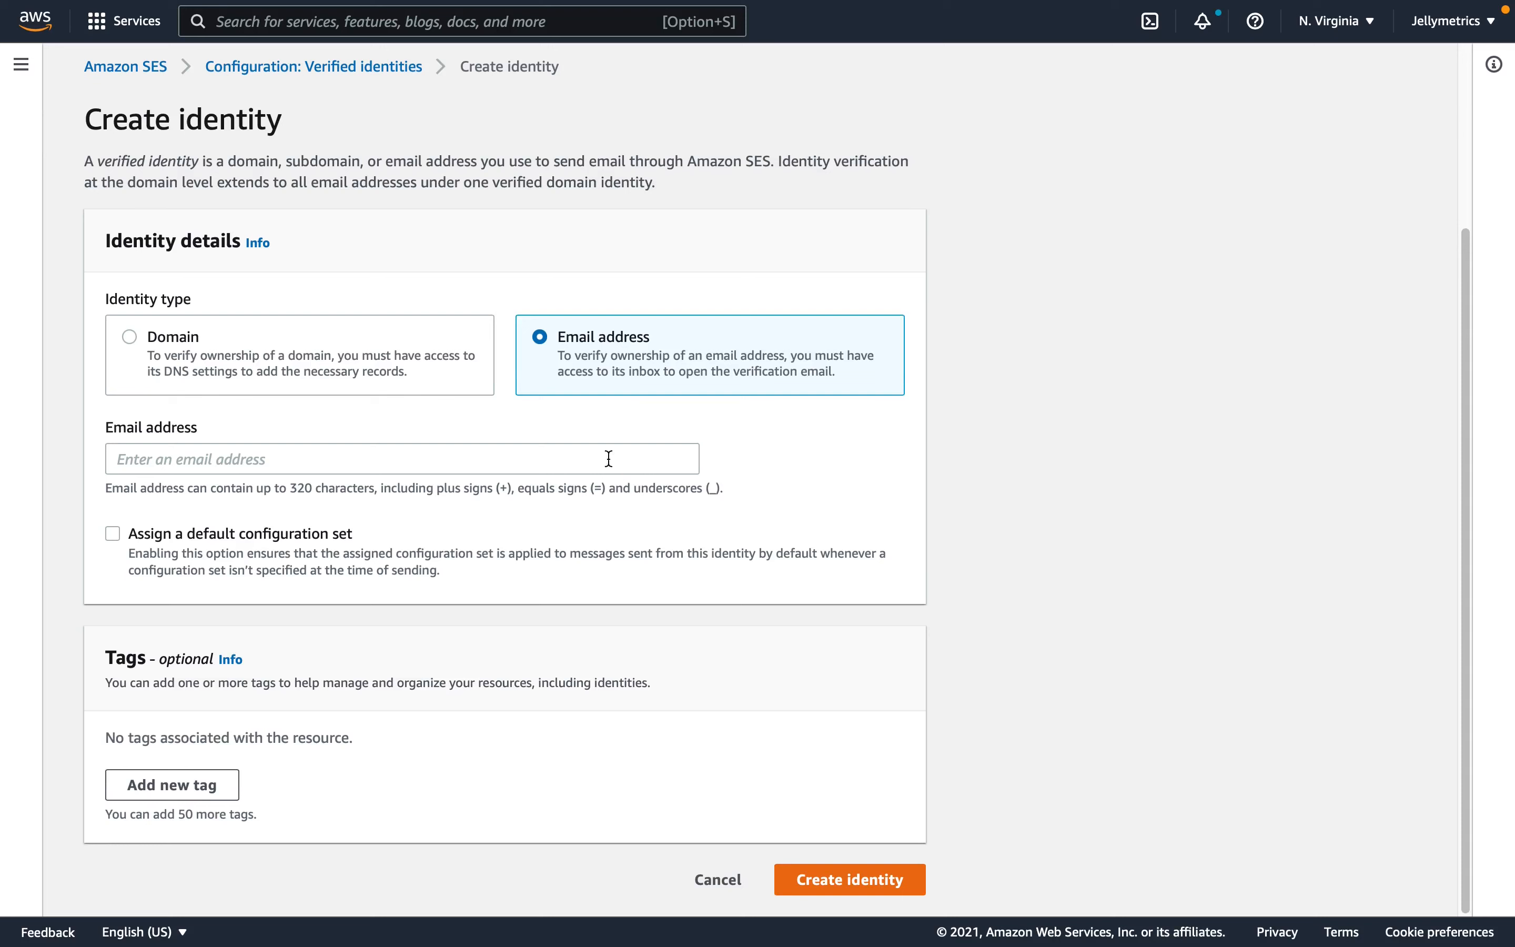
- Choose Domain as the identity type and enter jlyr.ch as the domain name
{"action": "left_click", "coordinate": [332, 354]}
{"action": "left_click_drag", "start_coordinate": [139, 339], "coordinate": [210, 336]}
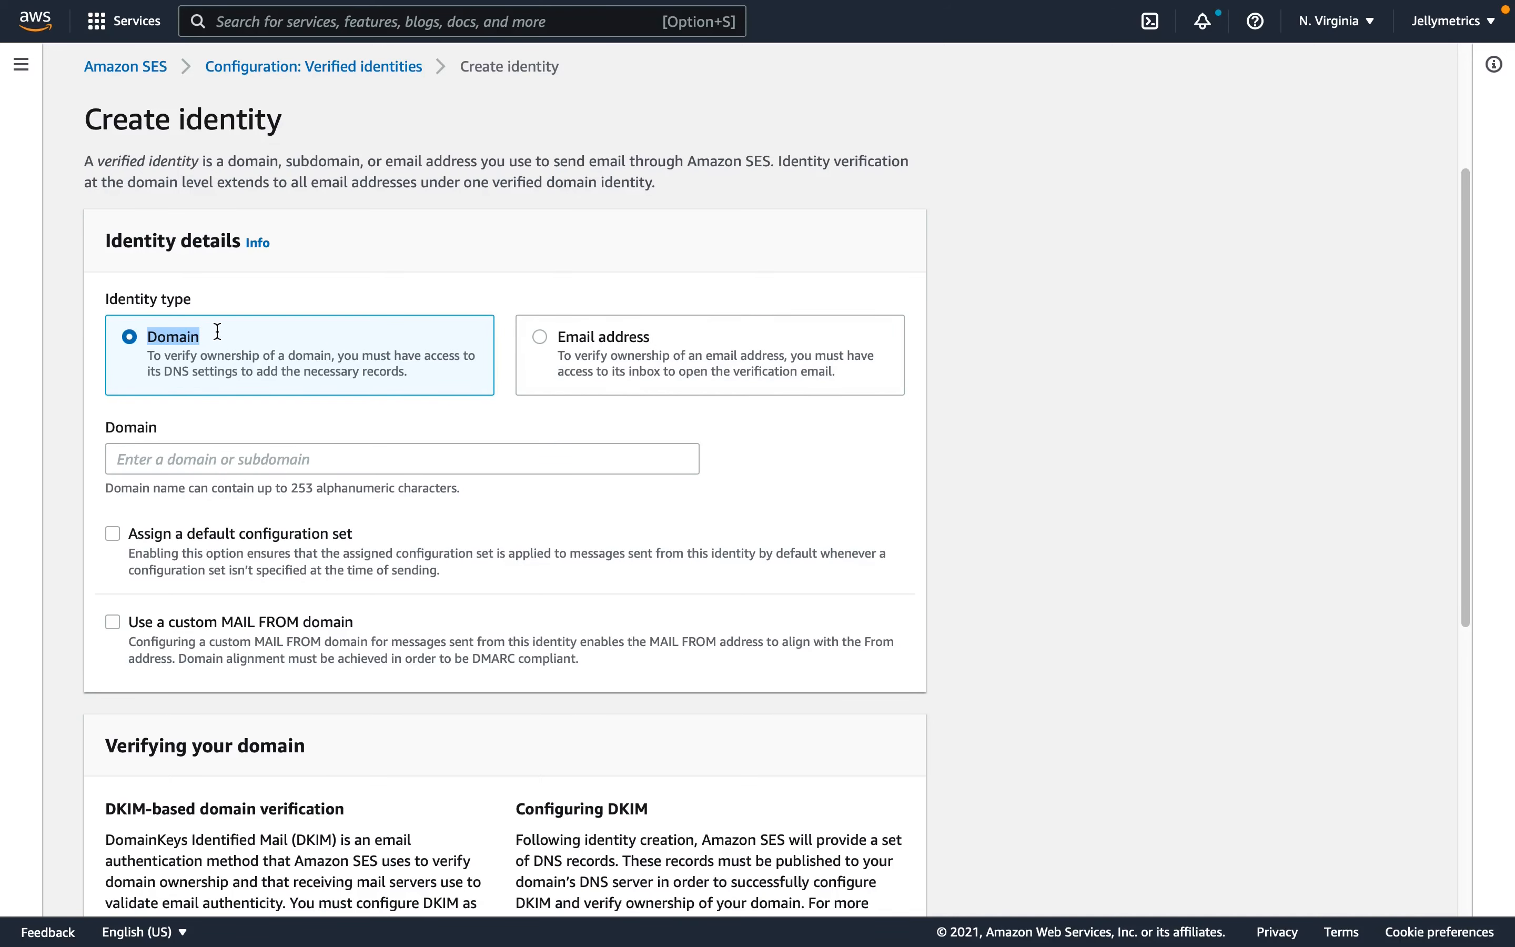
{"action": "left_click", "coordinate": [352, 432]}
{"action": "scroll", "coordinate": [353, 432], "scroll_direction": "down", "scroll_amount": 1}
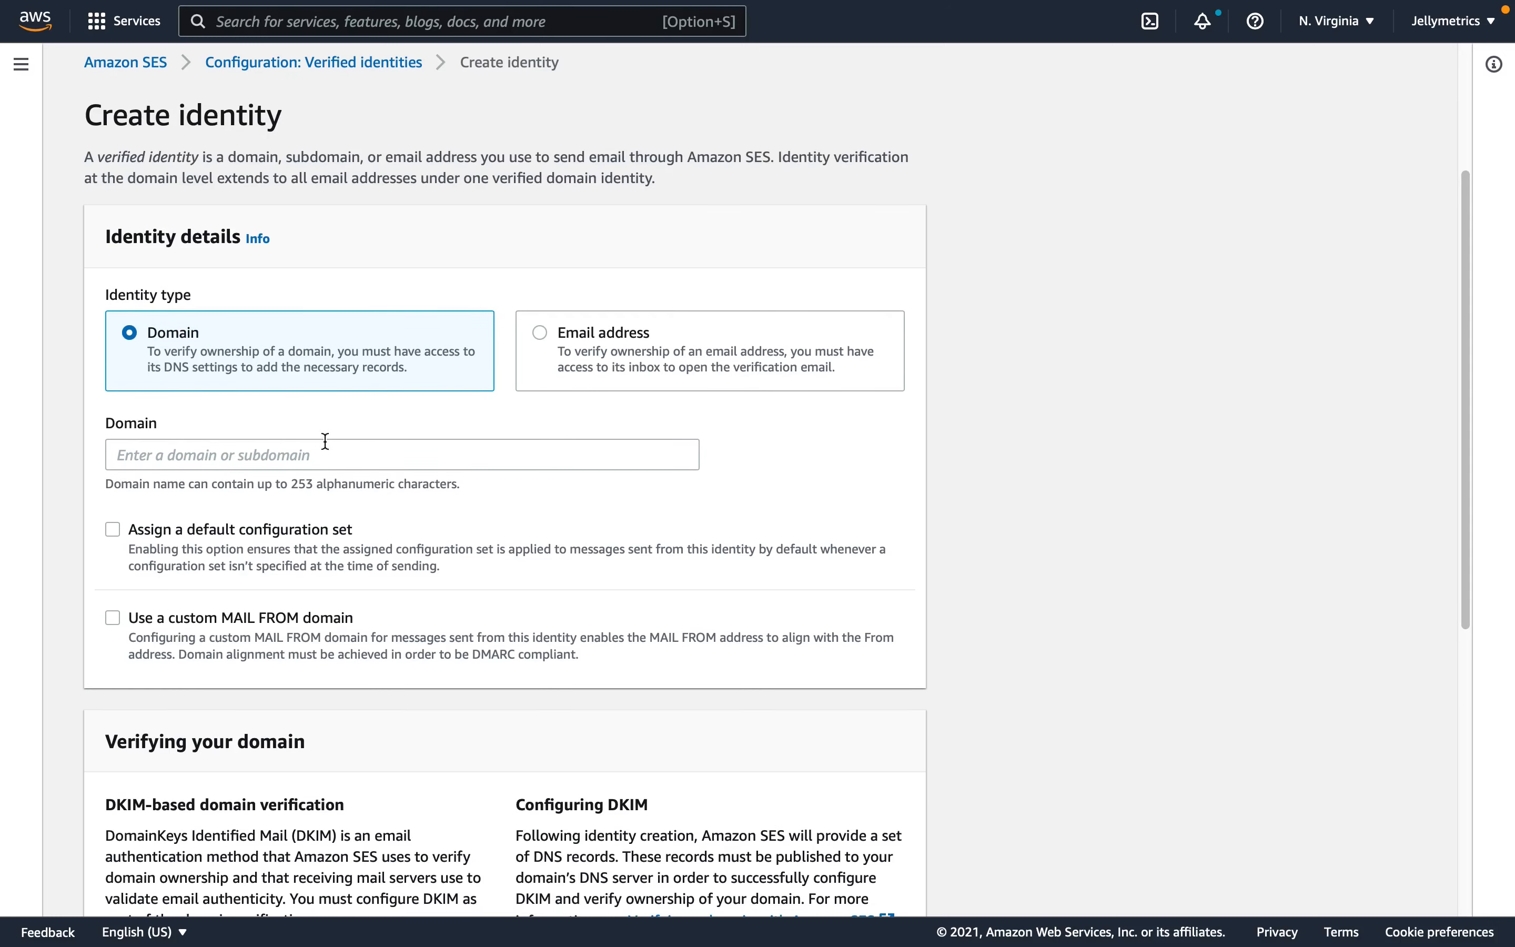
{"action": "left_click", "coordinate": [316, 450]}
{"action": "type", "text": "jlyr.ch"}
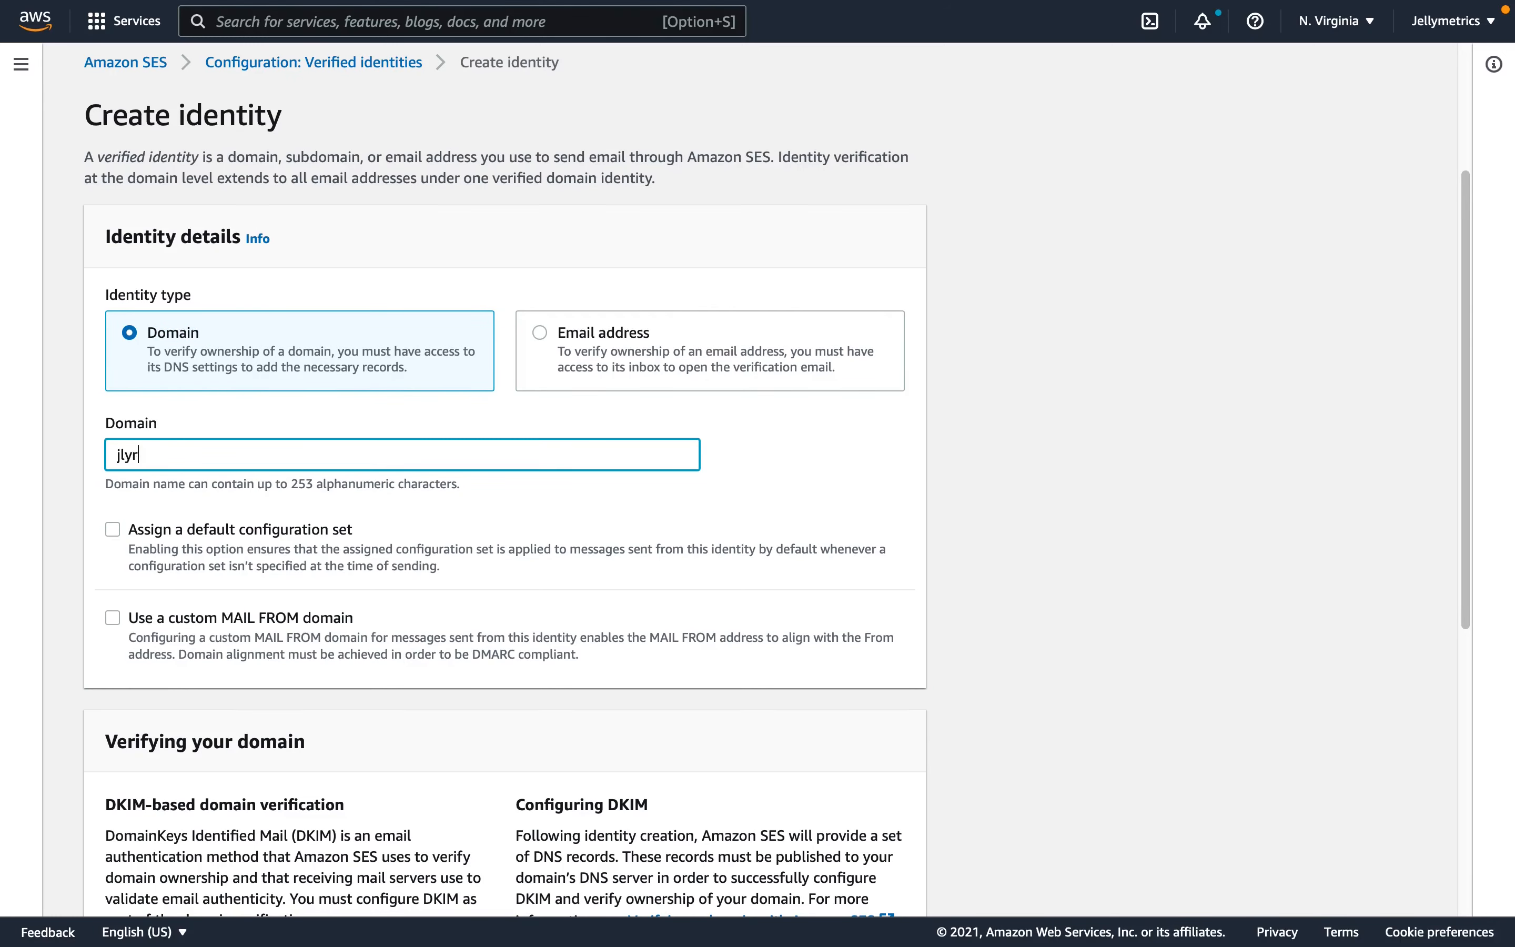
- Enable a custom MAIL FROM domain for the identity with marketing as its subdomain
{"action": "scroll", "coordinate": [289, 503], "scroll_direction": "down", "scroll_amount": 2}
{"action": "left_click", "coordinate": [113, 477]}
{"action": "left_click_drag", "start_coordinate": [153, 481], "coordinate": [291, 482]}
{"action": "left_click", "coordinate": [290, 484]}
{"action": "left_click", "coordinate": [305, 686]}
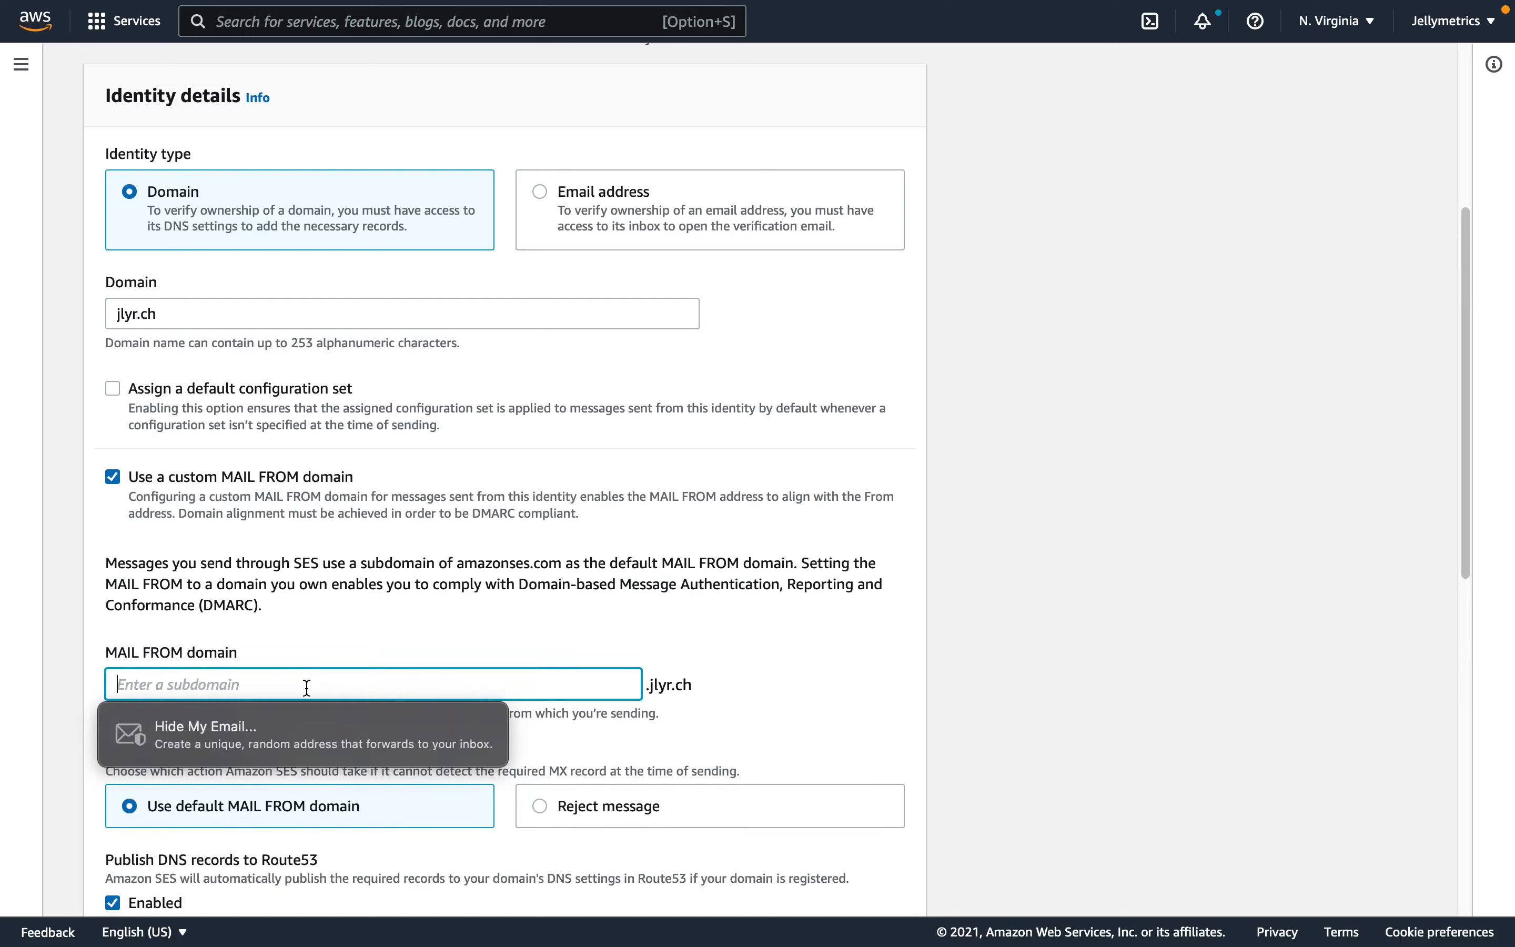
{"action": "type", "text": "marketing."}
{"action": "left_click", "coordinate": [795, 624]}
- Turn off publishing the MAIL FROM DNS records to Route53 and create the domain identity
{"action": "scroll", "coordinate": [792, 628], "scroll_direction": "down", "scroll_amount": 3}
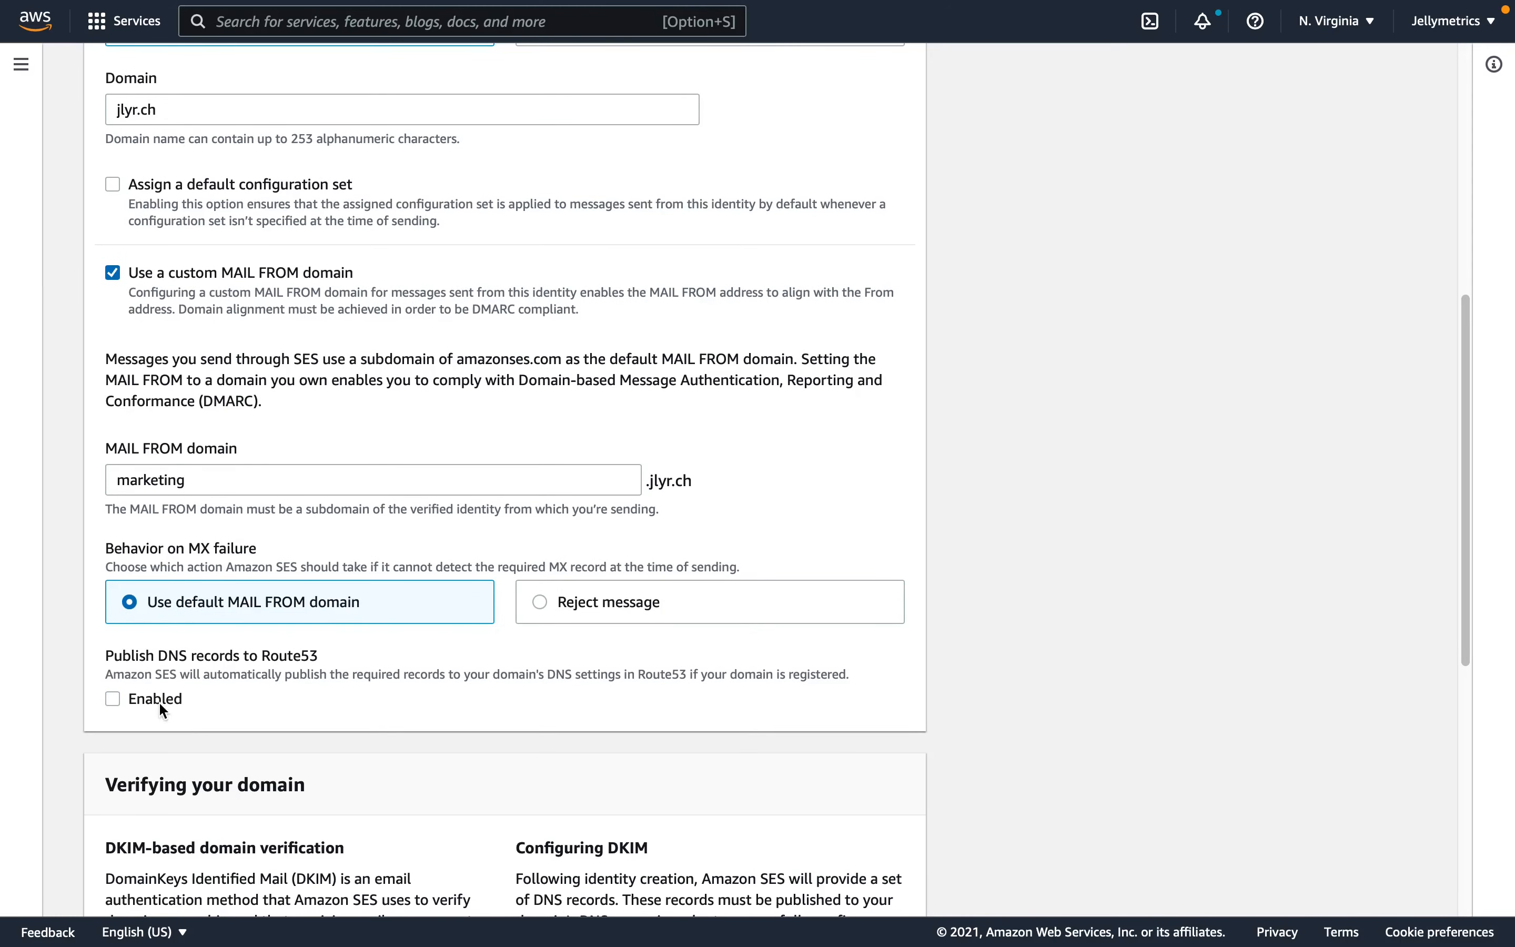
{"action": "left_click_drag", "start_coordinate": [119, 657], "coordinate": [311, 655]}
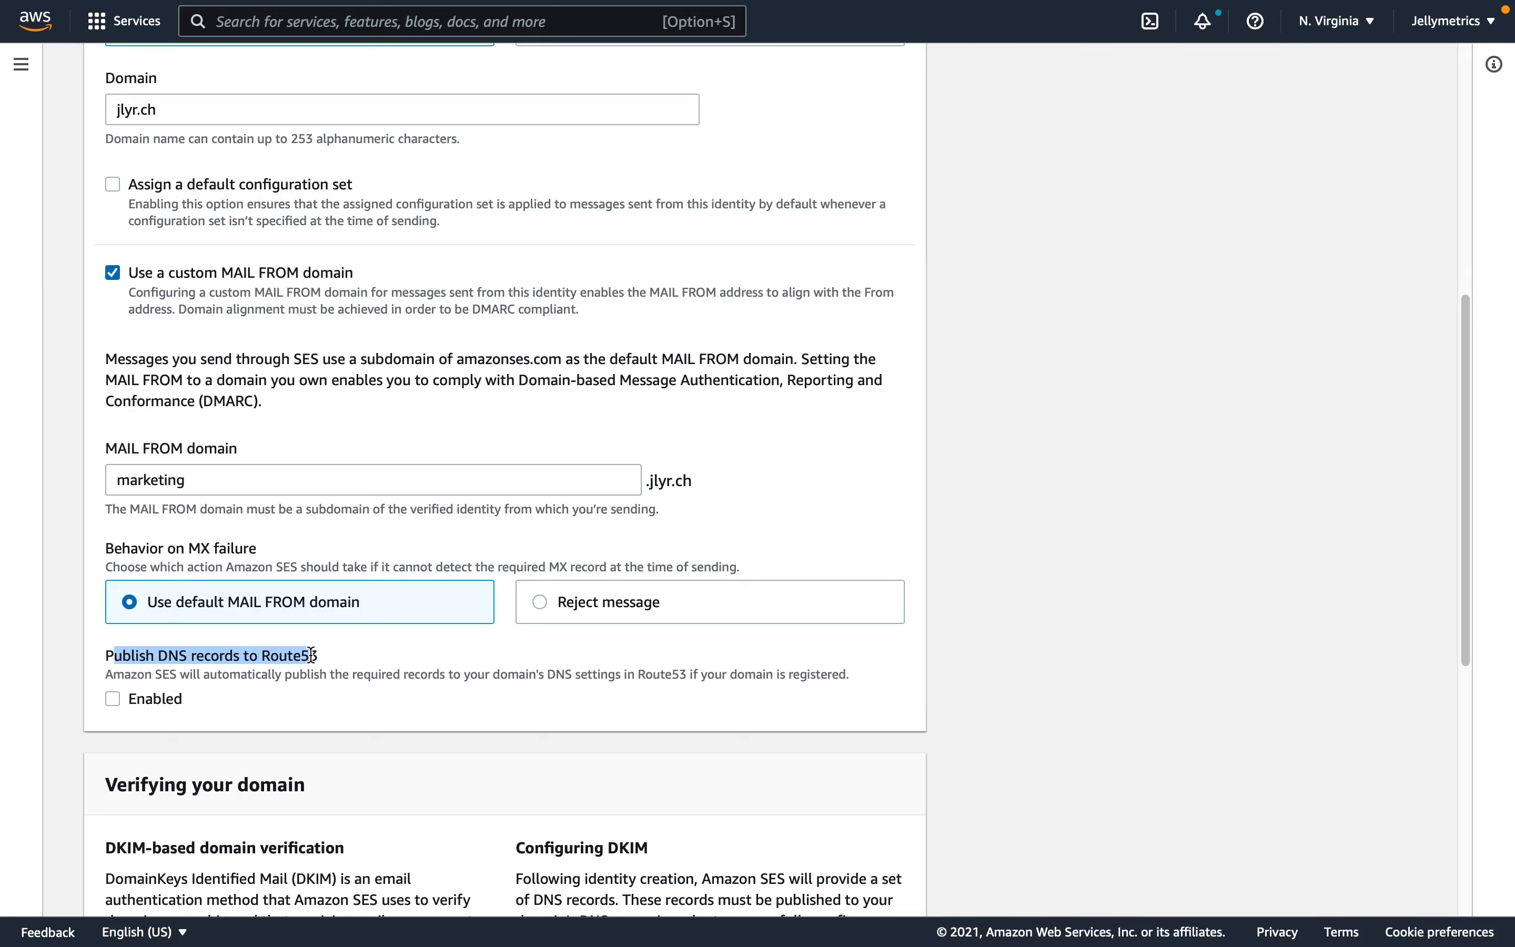
{"action": "left_click", "coordinate": [932, 661]}
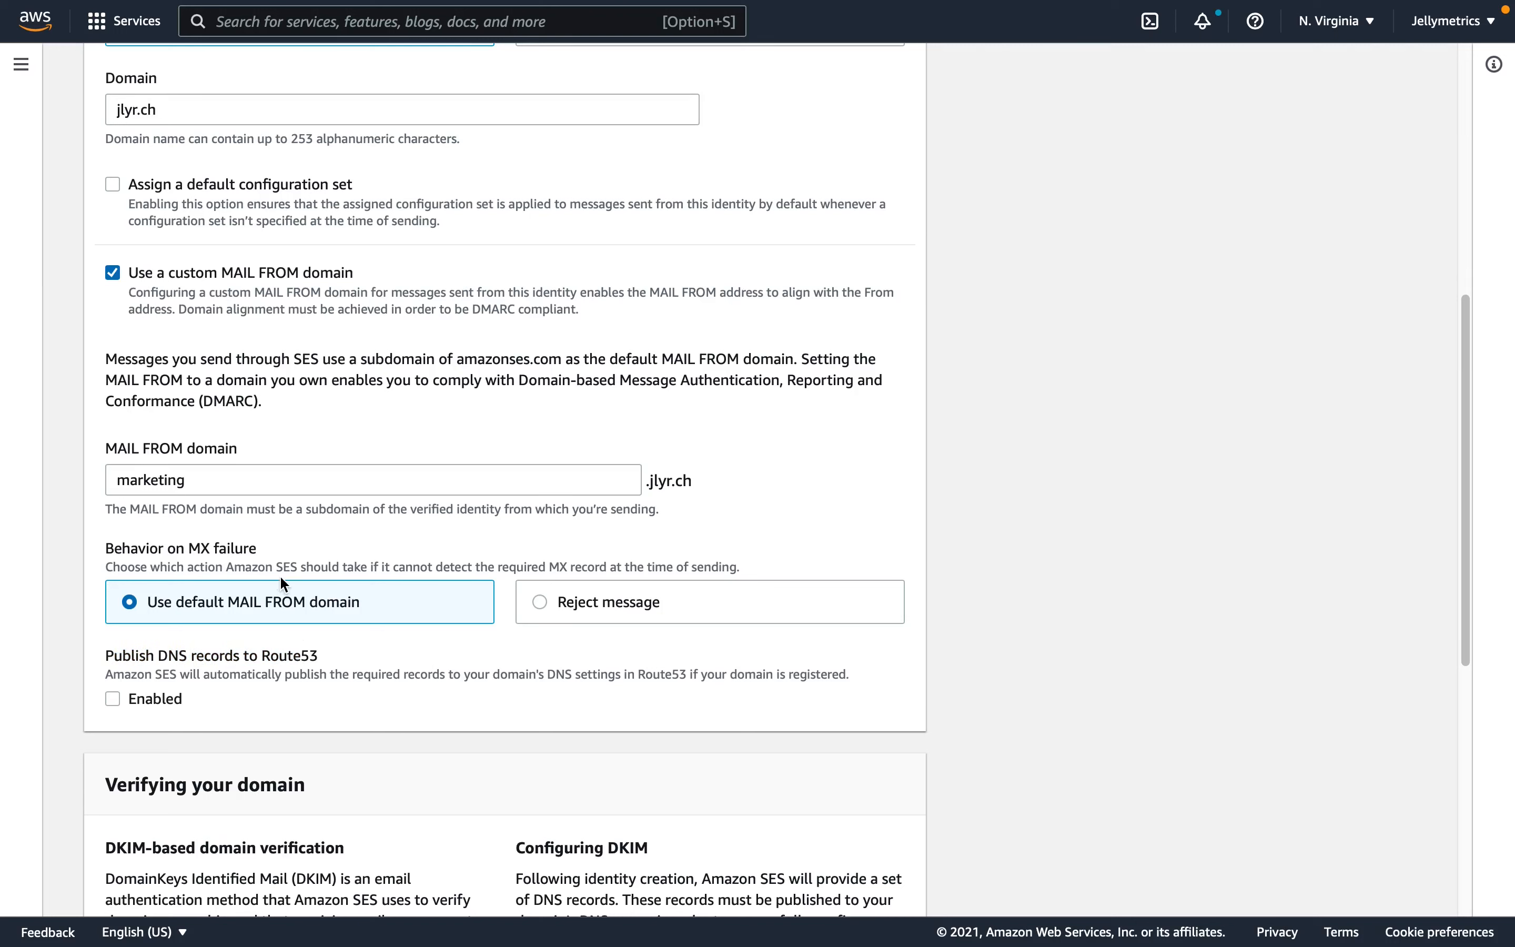
{"action": "scroll", "coordinate": [298, 588], "scroll_direction": "down", "scroll_amount": 6}
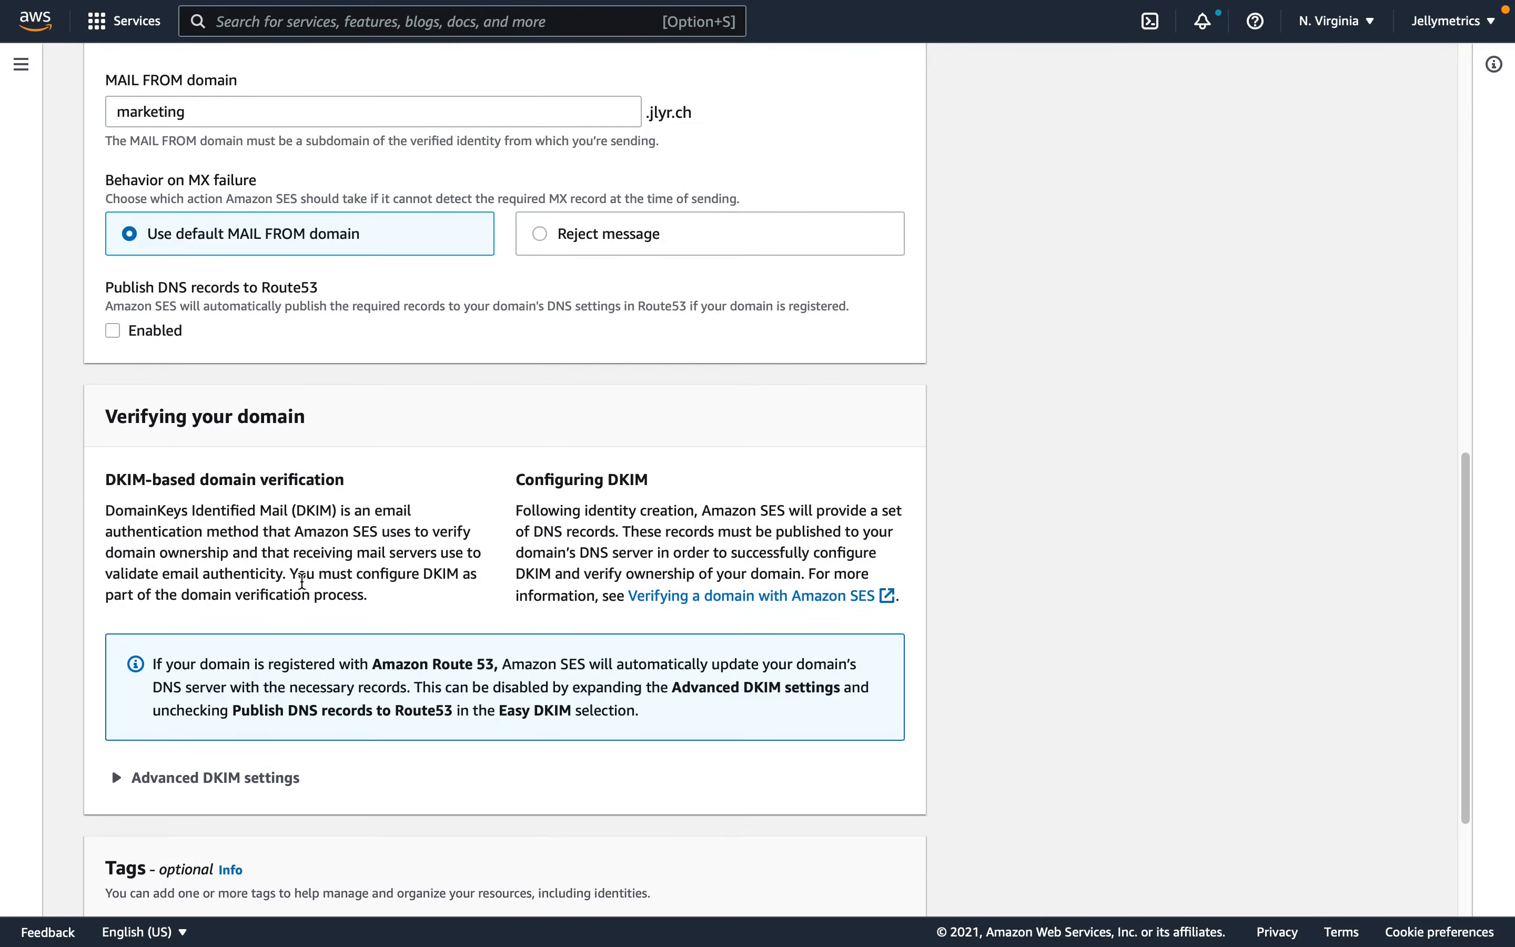
{"action": "scroll", "coordinate": [303, 581], "scroll_direction": "down", "scroll_amount": 4}
{"action": "left_click", "coordinate": [841, 885]}
- Examine the DKIM CNAME records and the MX and TXT records listed for the custom MAIL FROM domain
{"action": "scroll", "coordinate": [720, 399], "scroll_direction": "down", "scroll_amount": 2}
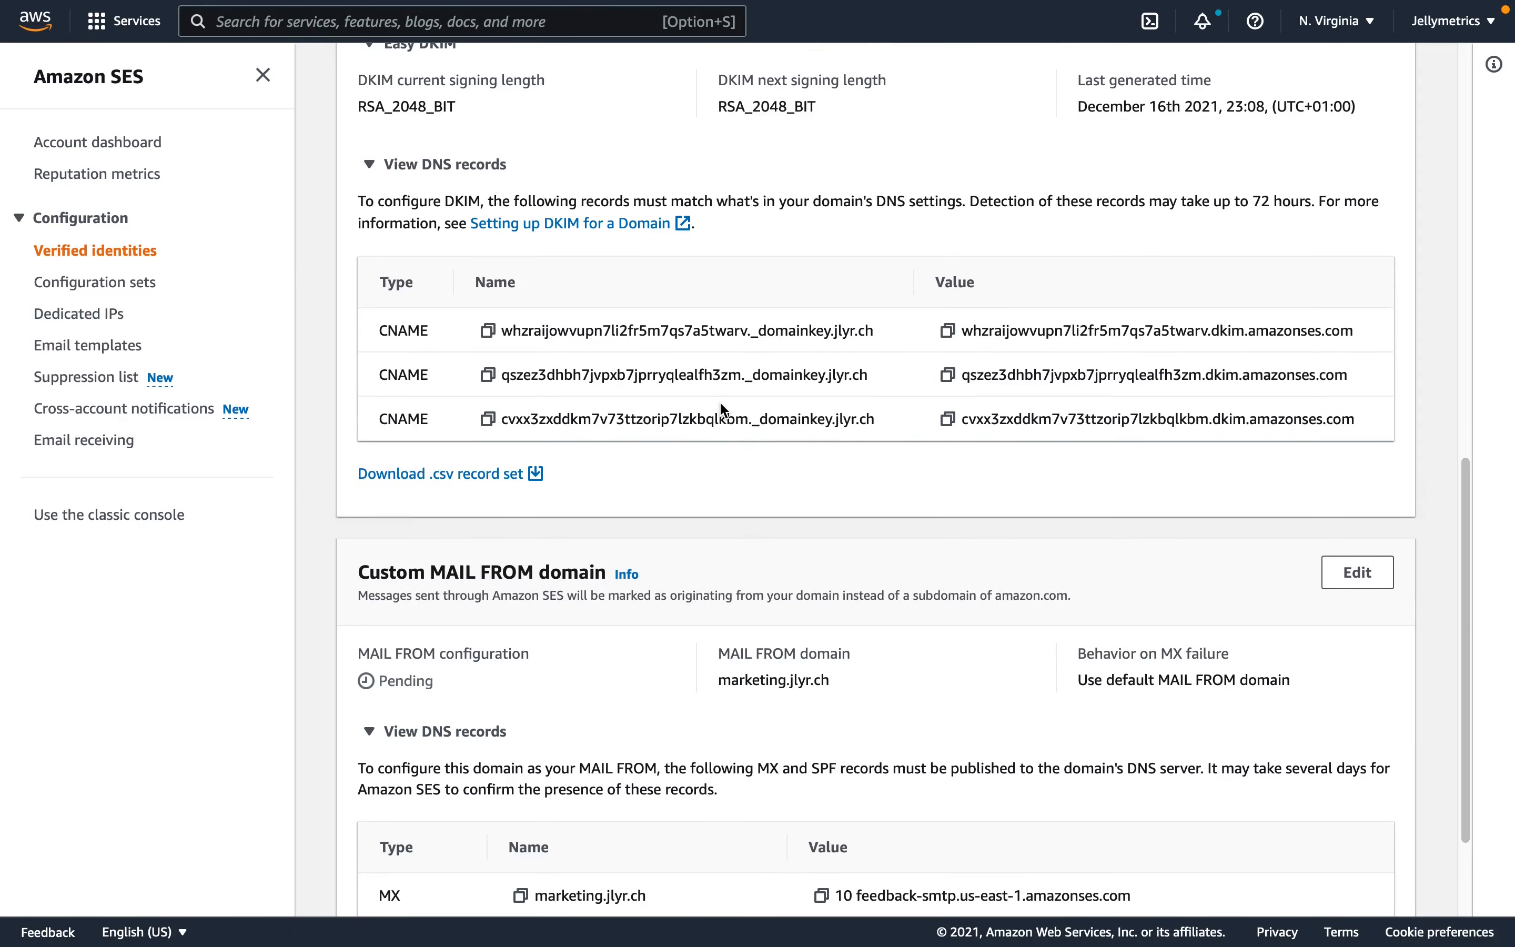
{"action": "scroll", "coordinate": [721, 403], "scroll_direction": "up", "scroll_amount": 1}
{"action": "left_click_drag", "start_coordinate": [378, 369], "coordinate": [667, 470]}
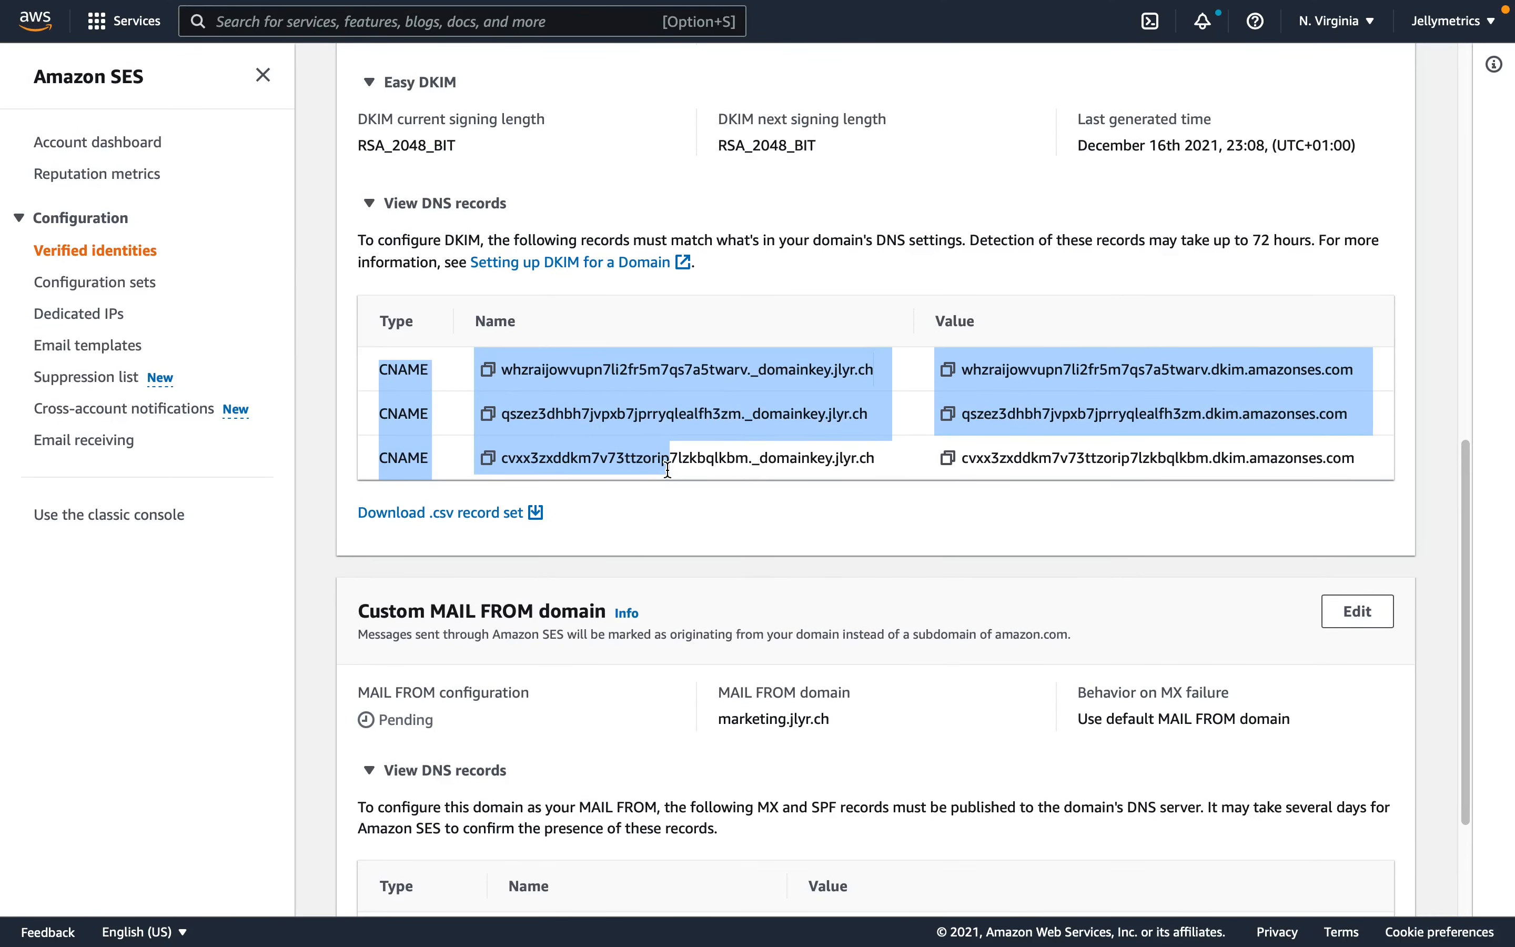
{"action": "scroll", "coordinate": [709, 571], "scroll_direction": "down", "scroll_amount": 3}
{"action": "left_click_drag", "start_coordinate": [382, 733], "coordinate": [378, 780]}
{"action": "scroll", "coordinate": [388, 771], "scroll_direction": "up", "scroll_amount": 3}
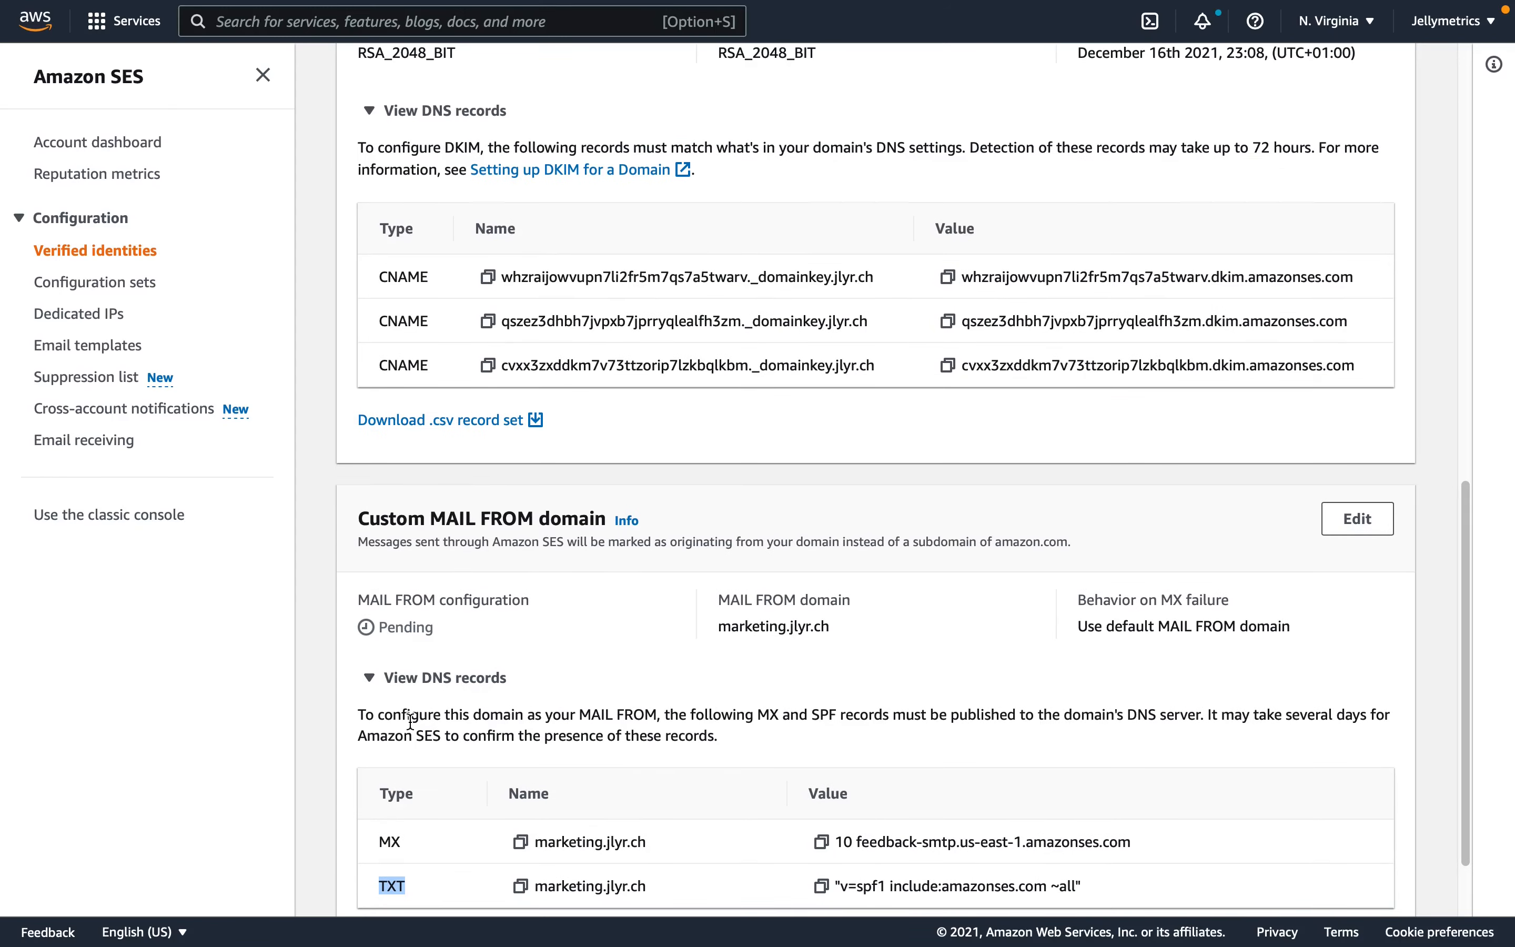
{"action": "scroll", "coordinate": [413, 695], "scroll_direction": "up", "scroll_amount": 3}
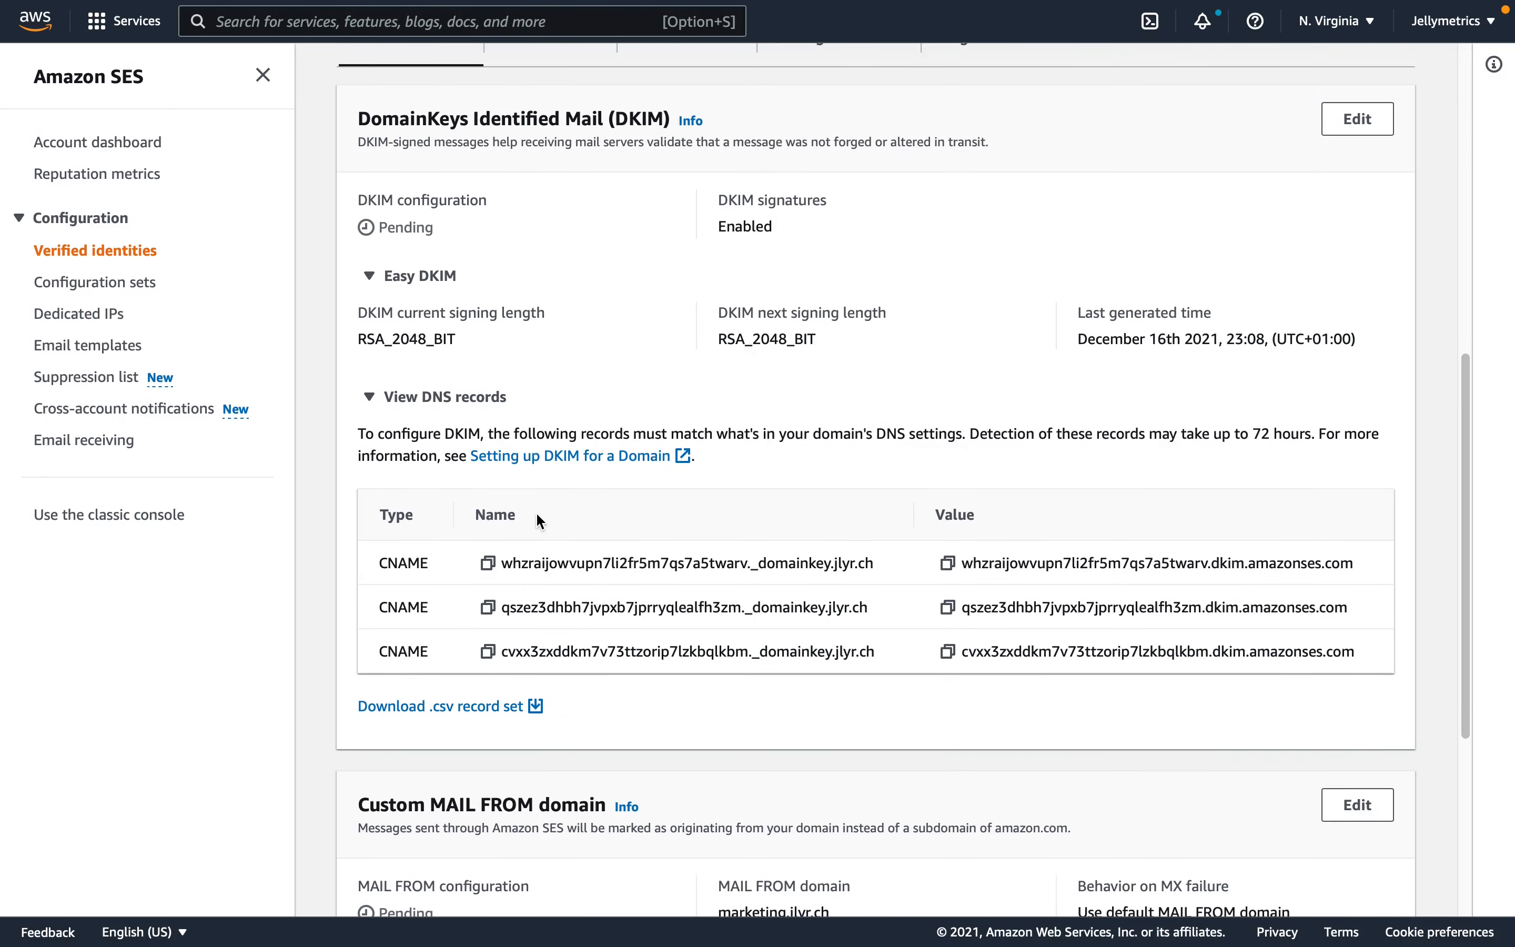
- Copy the first DKIM record's name from SES and add a CNAME record with that name in the Cloudflare DNS settings of jlyr.ch
{"action": "left_click", "coordinate": [488, 563]}
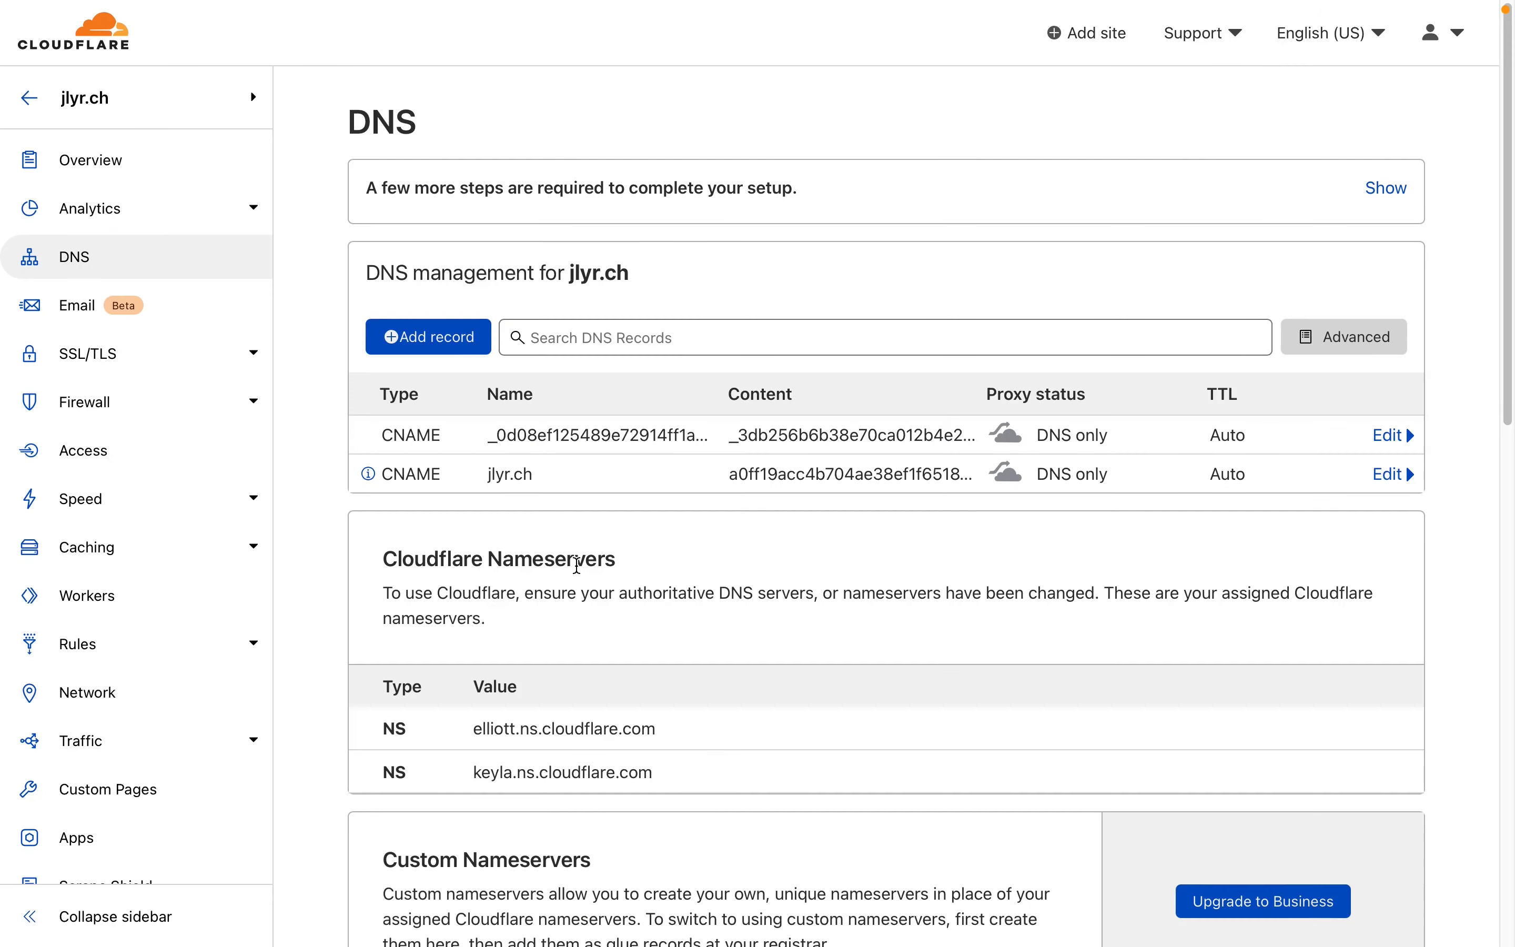
{"action": "left_click", "coordinate": [455, 339]}
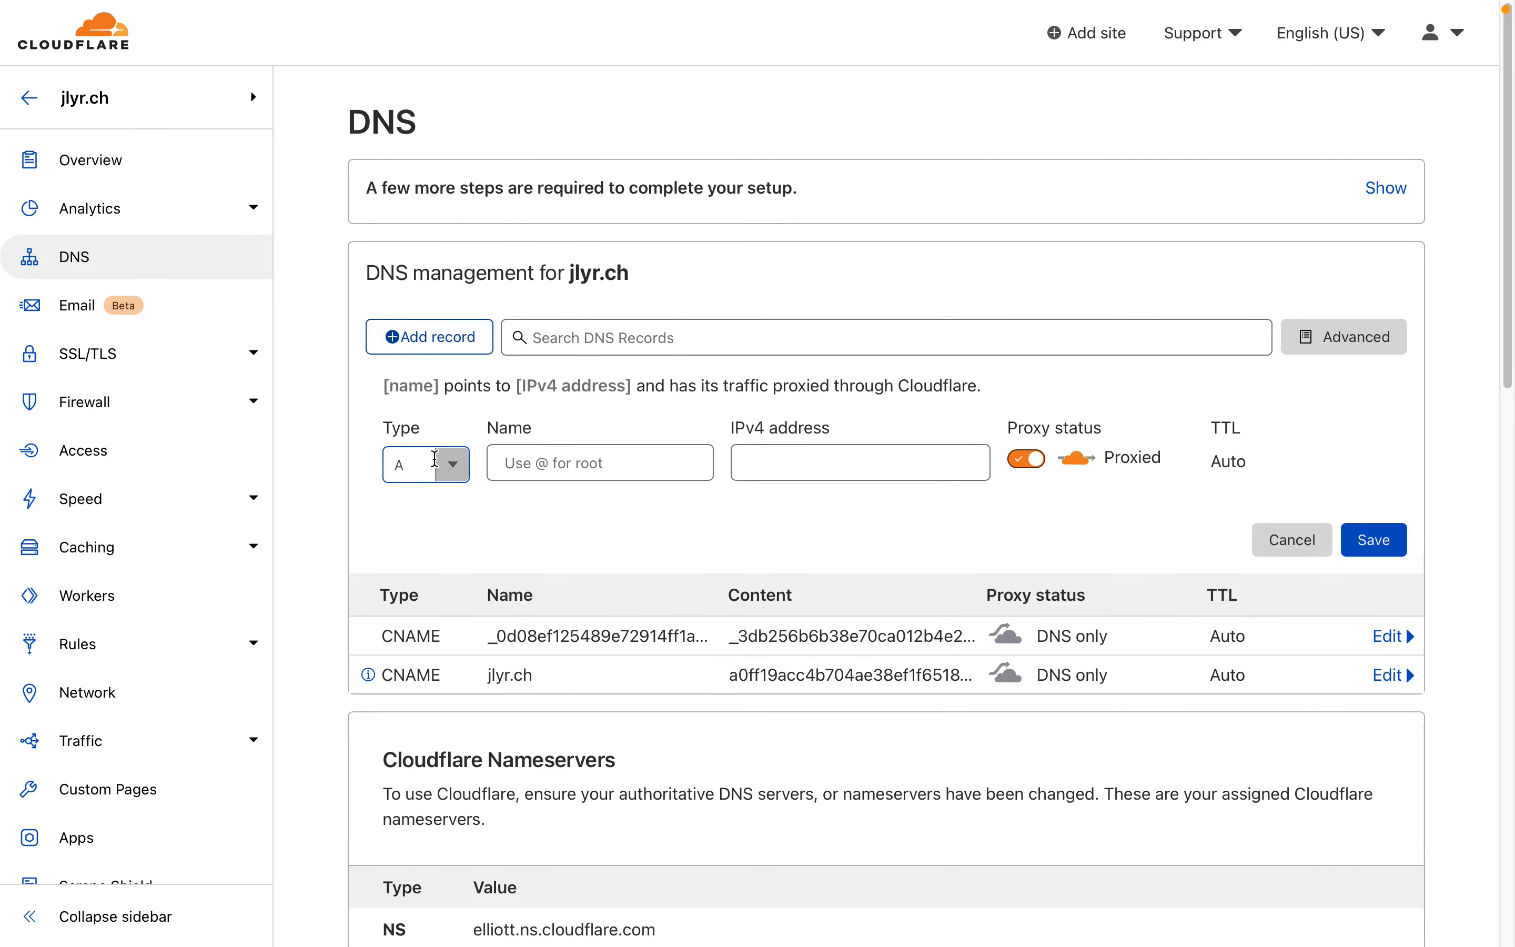
{"action": "left_click", "coordinate": [426, 460]}
{"action": "type", "text": "cname"}
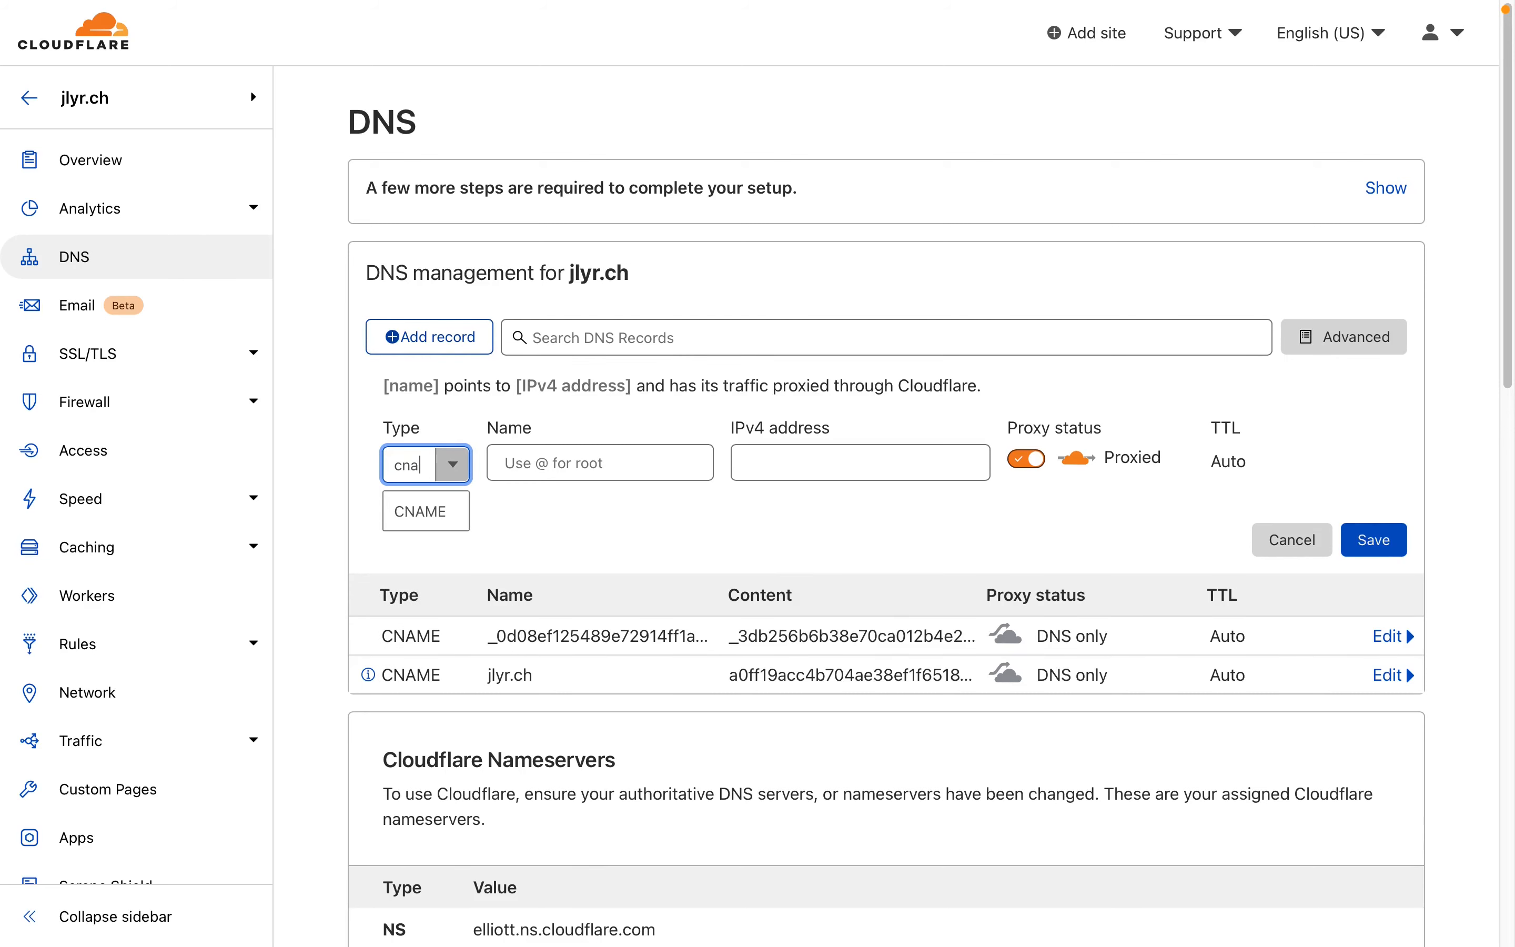
{"action": "key", "text": "Tab"}
{"action": "key", "text": "super+v"}
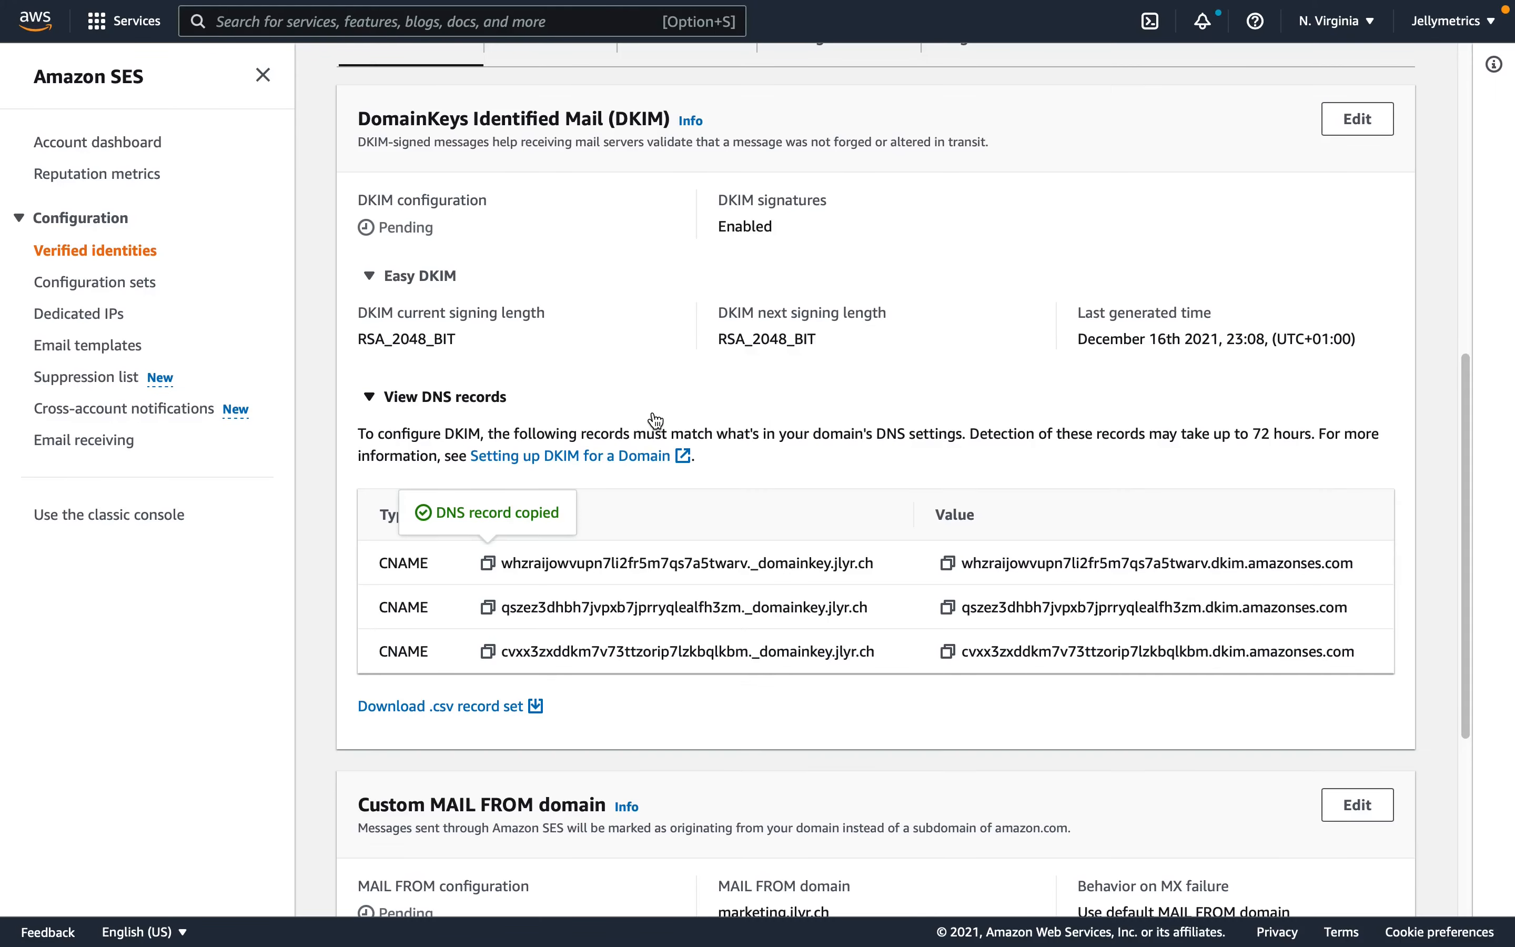
- Copy the first DKIM record's value from SES into the Cloudflare record's target, and save it as DNS only
{"action": "left_click", "coordinate": [948, 563]}
{"action": "left_click", "coordinate": [789, 469]}
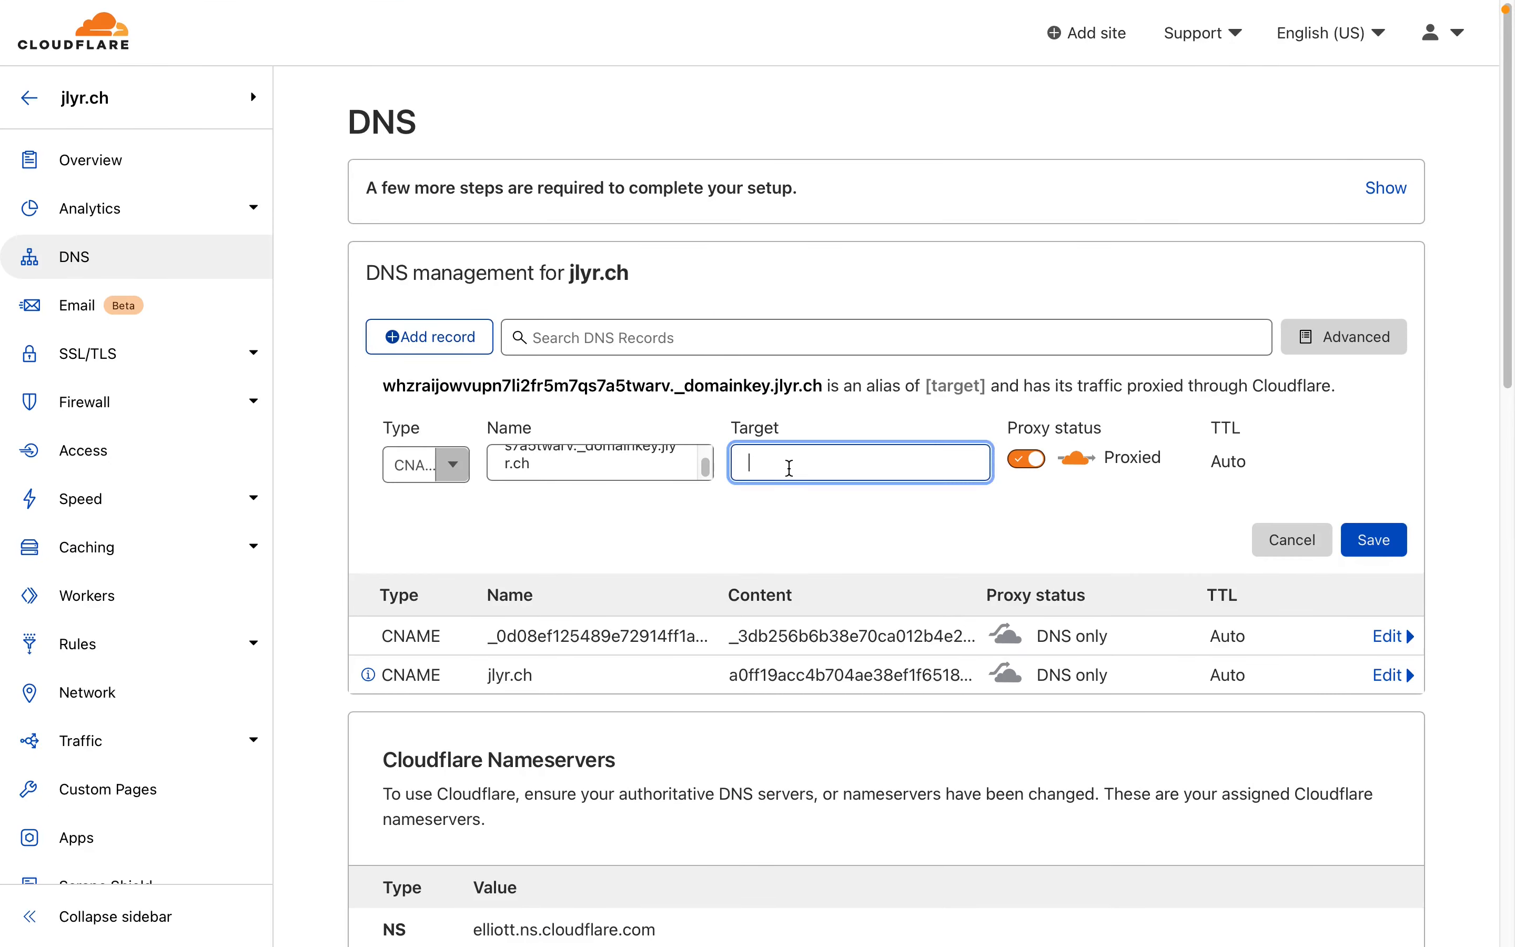
{"action": "key", "text": "super+v"}
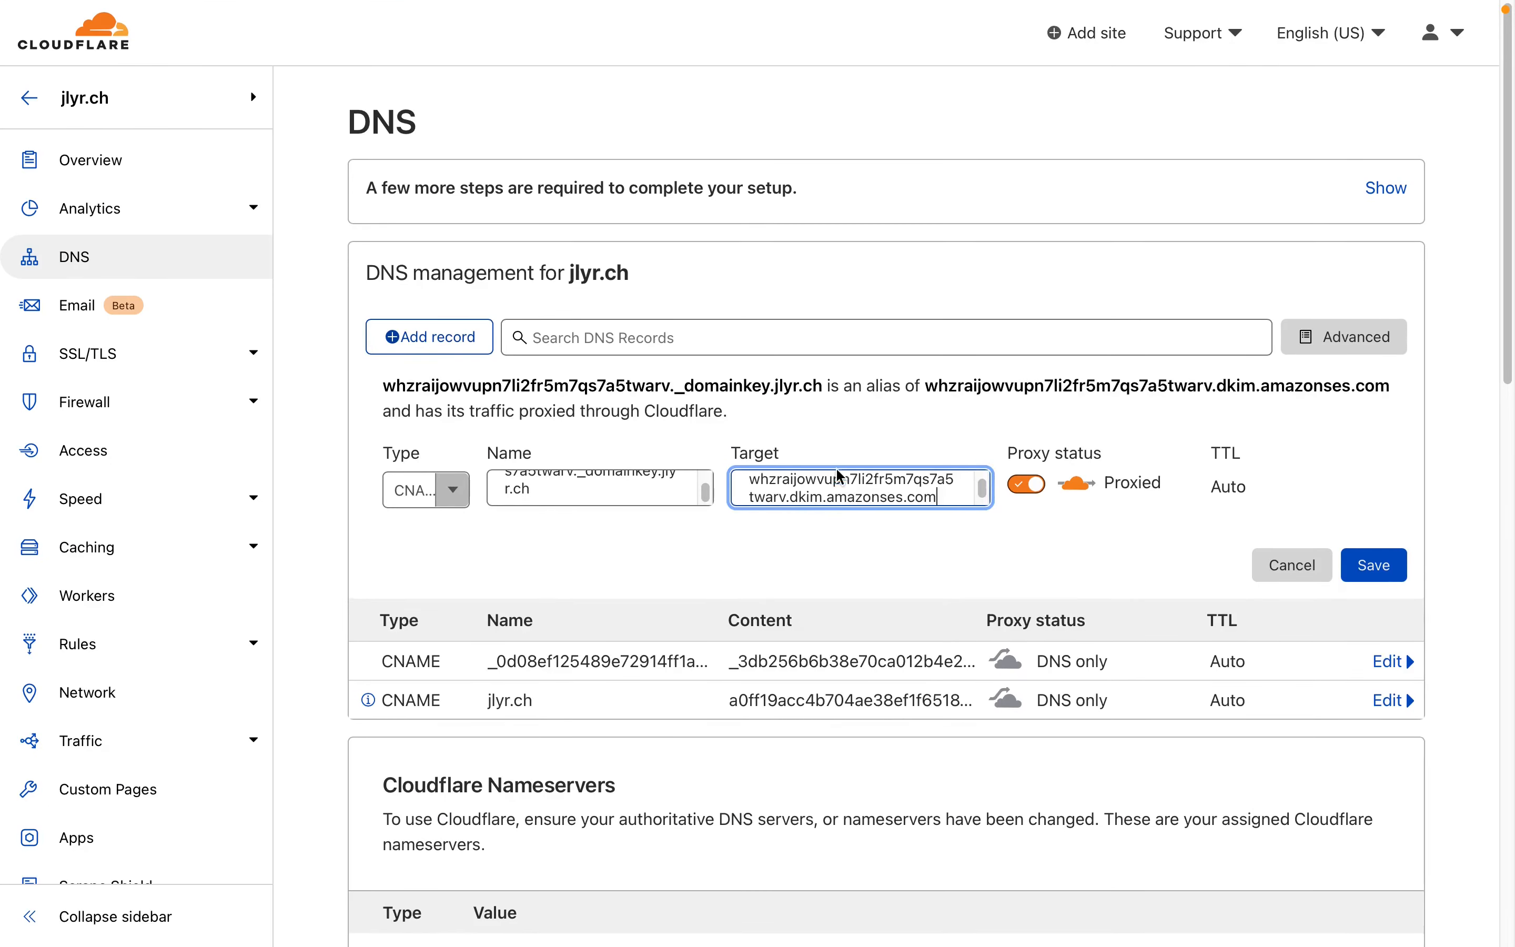
{"action": "left_click", "coordinate": [1025, 462]}
{"action": "left_click", "coordinate": [1370, 543]}
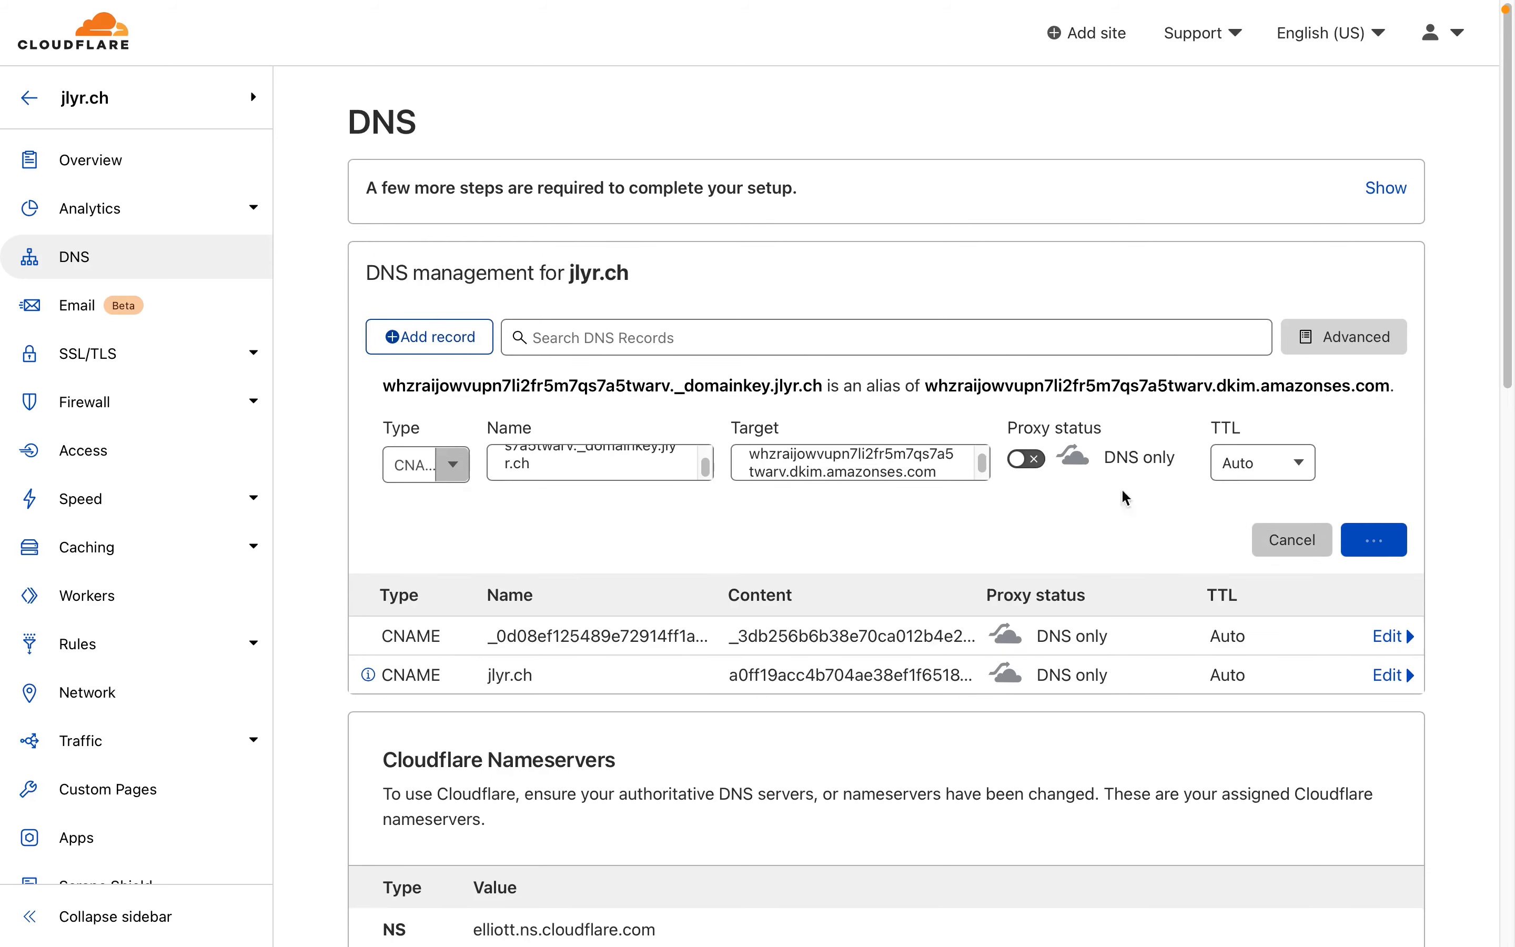
- Add another CNAME record in Cloudflare, using the second DKIM record's name copied from SES
{"action": "left_click", "coordinate": [401, 336]}
{"action": "left_click", "coordinate": [417, 453]}
{"action": "type", "text": "cn"}
{"action": "left_click", "coordinate": [418, 510]}
{"action": "key", "text": "super+Tab"}
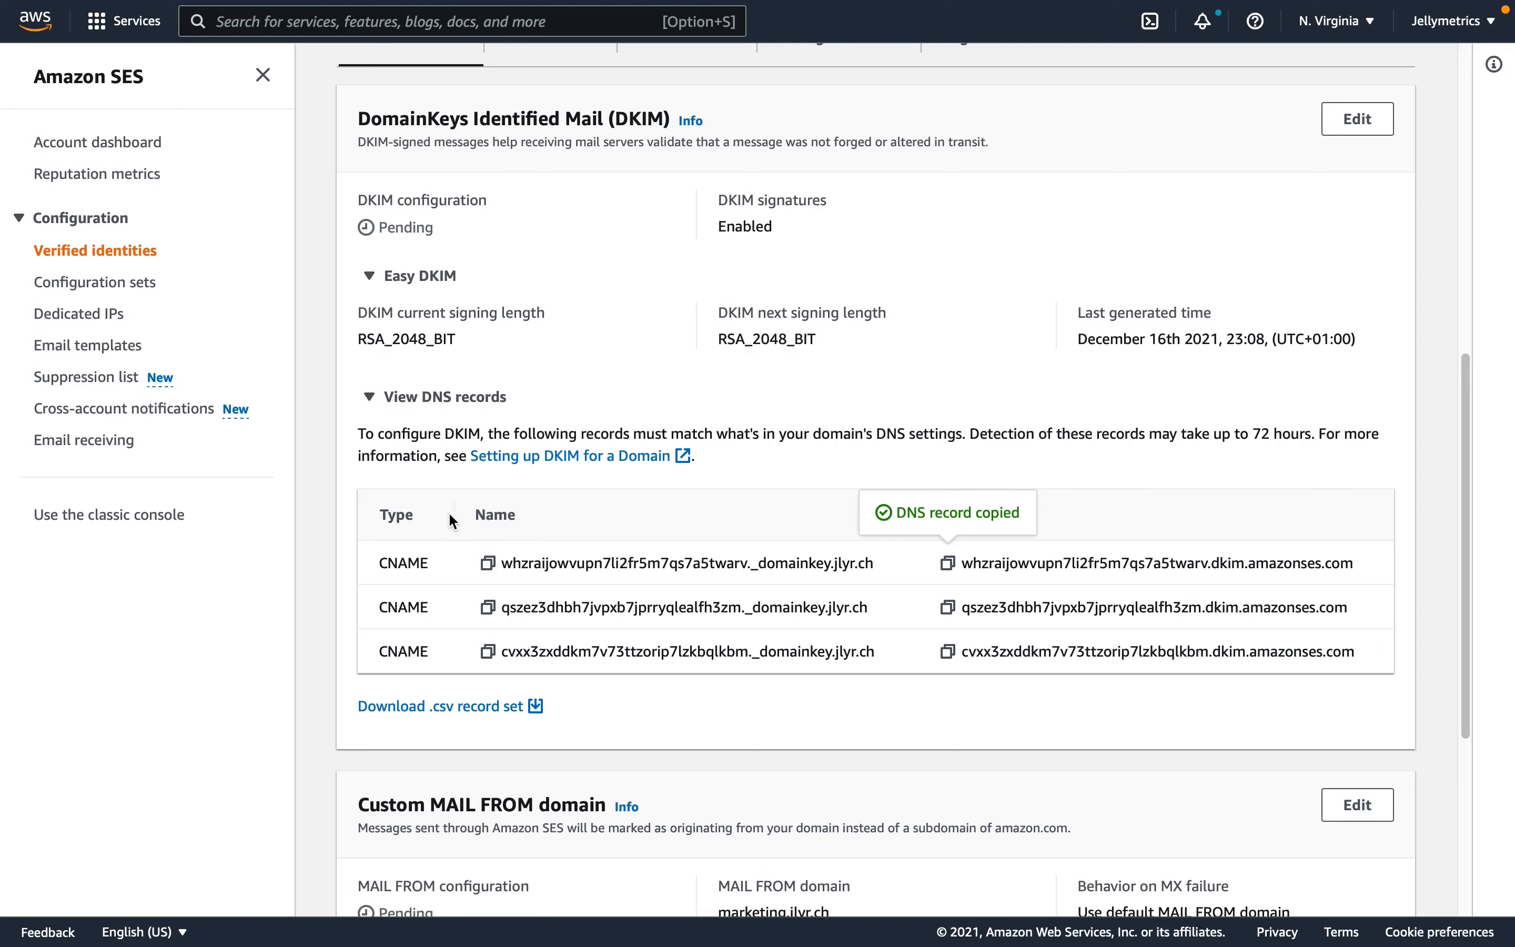
{"action": "left_click", "coordinate": [484, 512]}
{"action": "key", "text": "super+Tab"}
{"action": "key", "text": "super+v"}
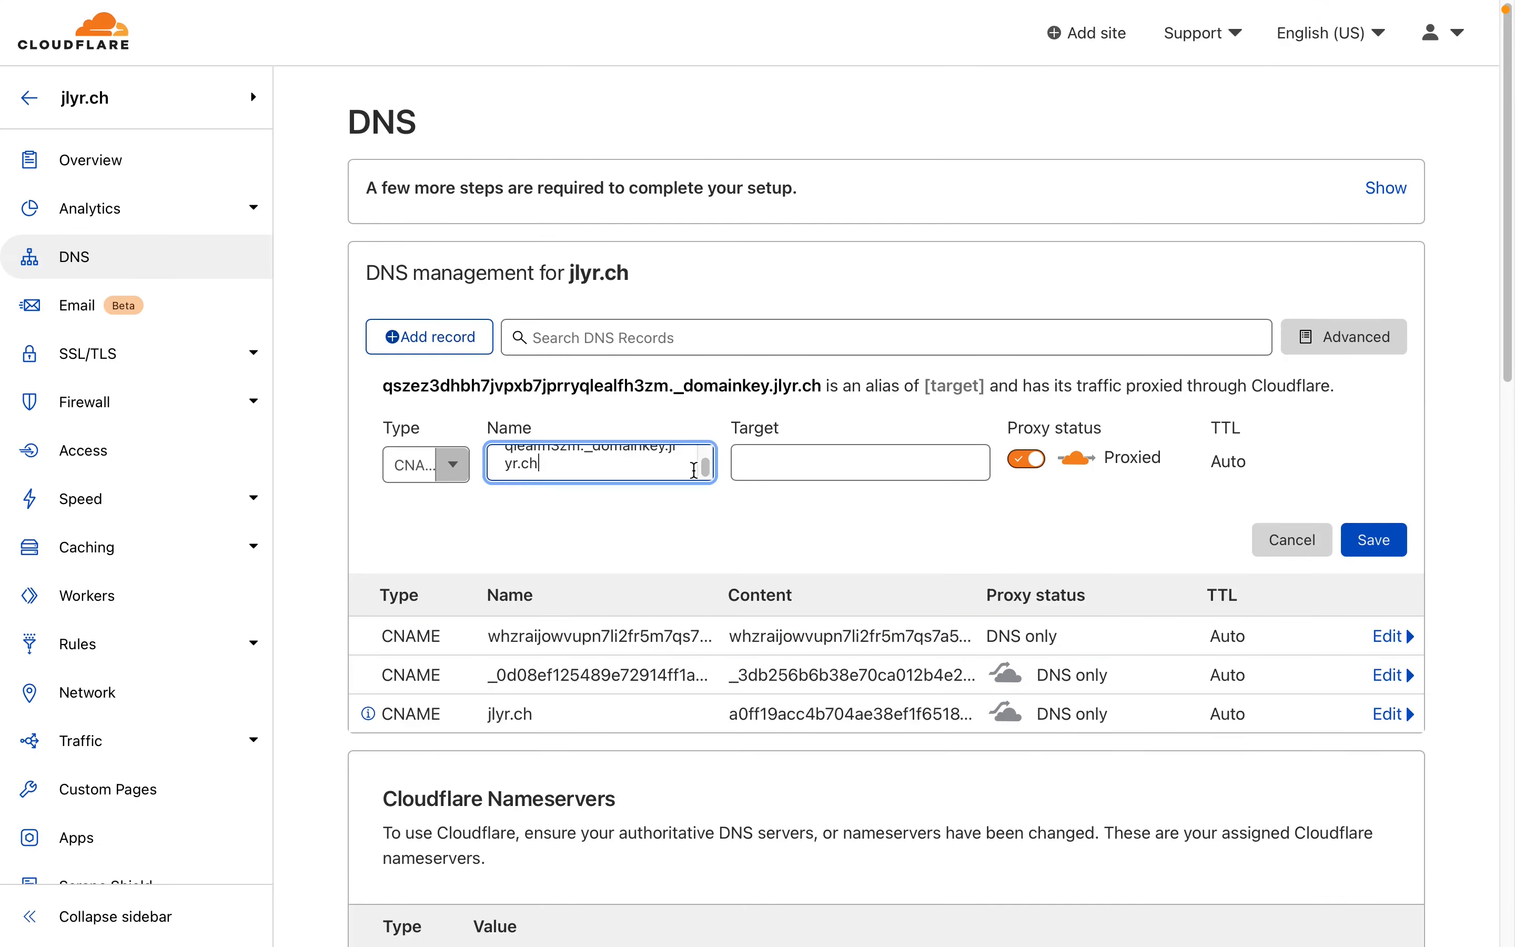
- Copy the second DKIM record's value from SES into the new record's target, and save it as DNS only
{"action": "key", "text": "super+Tab"}
{"action": "left_click", "coordinate": [949, 608]}
{"action": "key", "text": "super+Tab"}
{"action": "left_click", "coordinate": [970, 464]}
{"action": "key", "text": "super+v"}
{"action": "left_click", "coordinate": [1025, 483]}
{"action": "left_click", "coordinate": [1379, 543]}
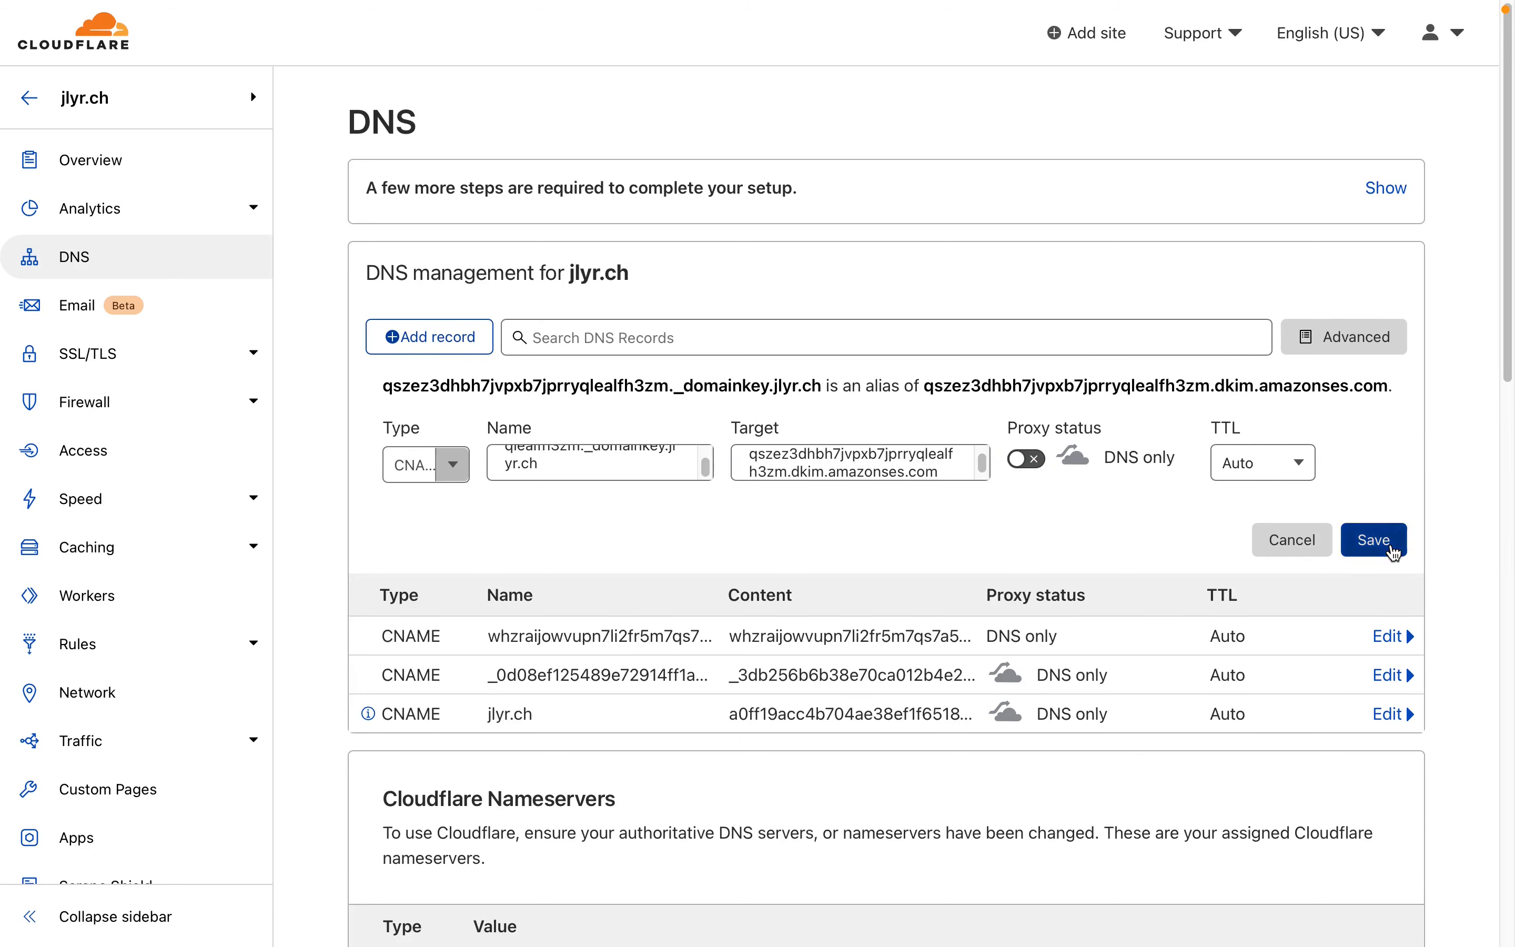
- Copy the third DKIM record's name from SES and add a CNAME record with that name in Cloudflare
{"action": "key", "text": "super+Tab"}
{"action": "left_click", "coordinate": [498, 648]}
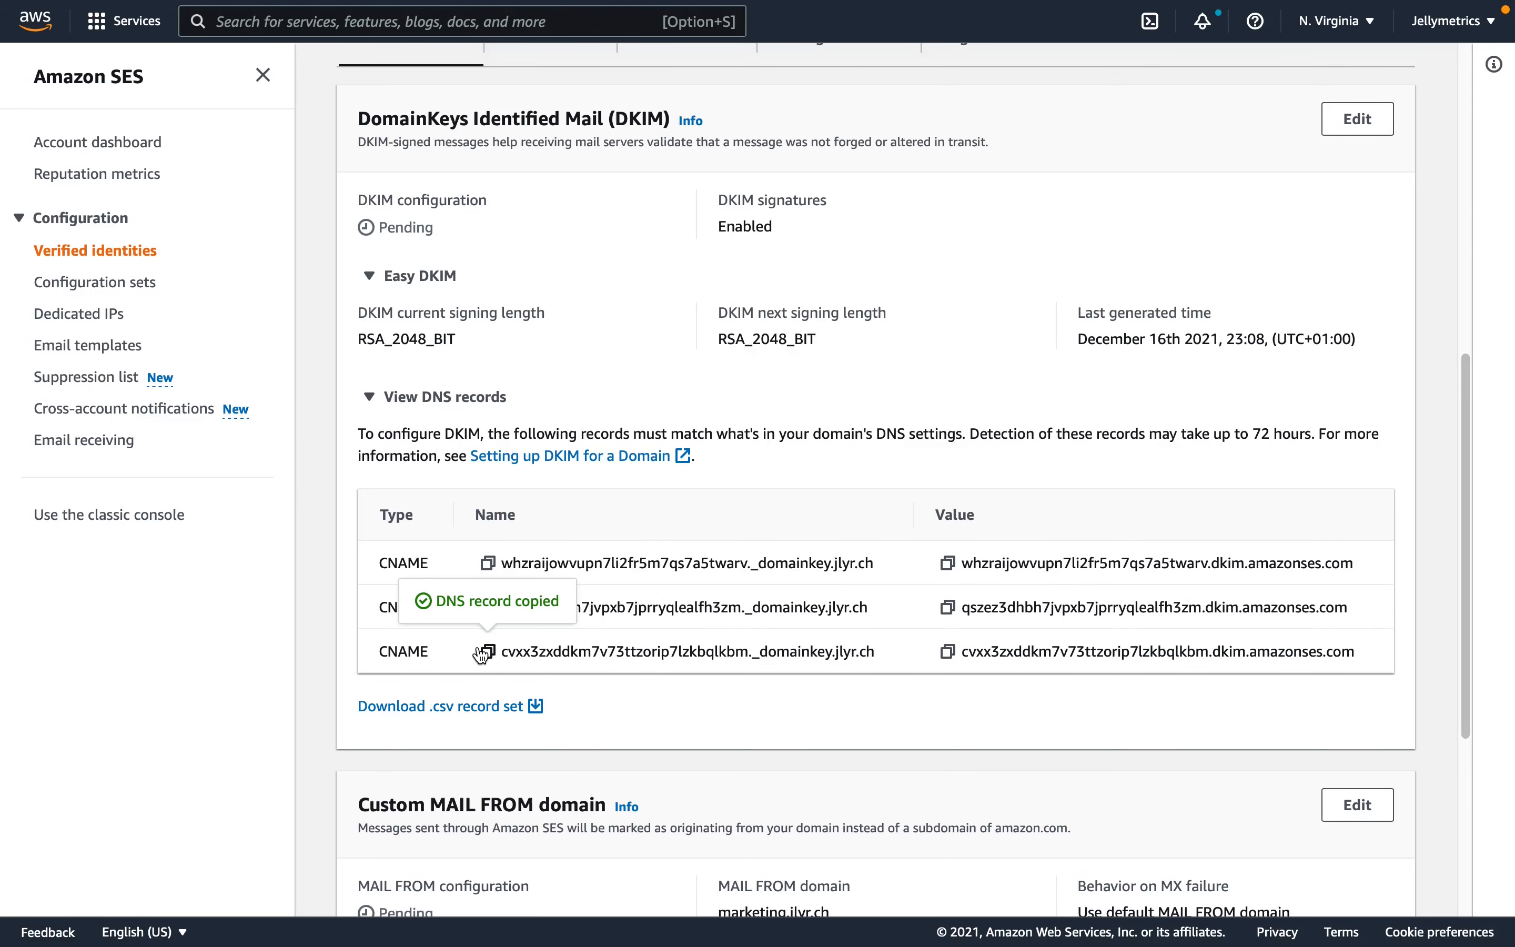
{"action": "key", "text": "super+Tab"}
{"action": "left_click", "coordinate": [443, 338]}
{"action": "left_click", "coordinate": [399, 467]}
{"action": "type", "text": "c"}
{"action": "left_click", "coordinate": [419, 546]}
{"action": "left_click", "coordinate": [507, 475]}
{"action": "key", "text": "super+v"}
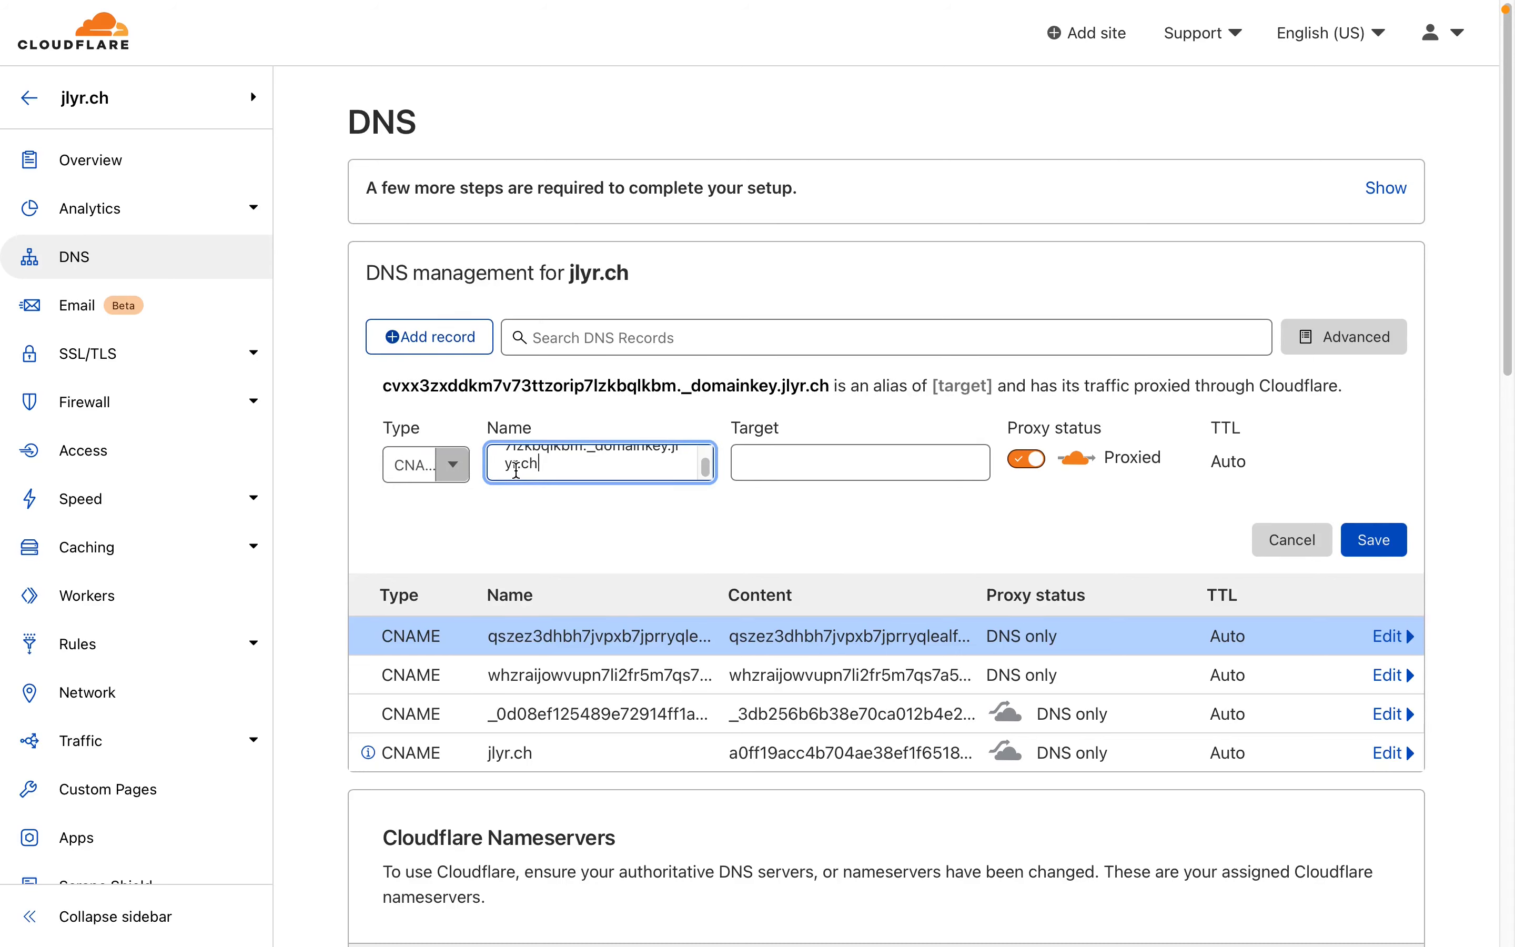
- Copy the third DKIM record's value from SES into the record's target and switch its proxy status to DNS only
{"action": "key", "text": "super+Tab"}
{"action": "left_click", "coordinate": [949, 652]}
{"action": "key", "text": "super+Tab"}
{"action": "key", "text": "Tab"}
{"action": "key", "text": "super+v"}
{"action": "left_click", "coordinate": [1022, 483]}
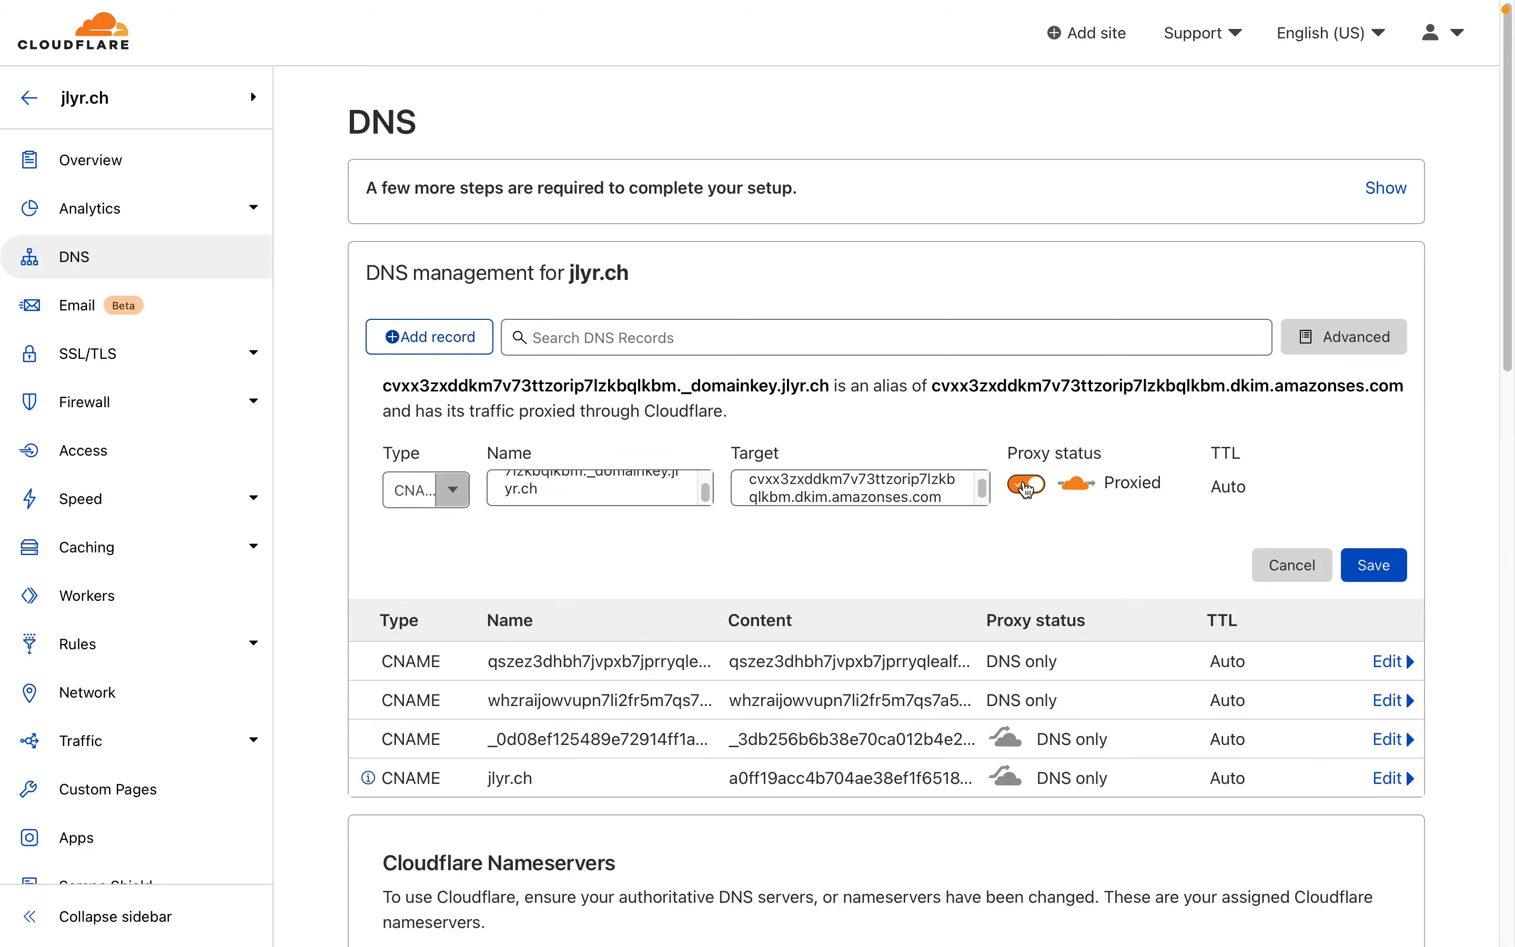
- Return to SES, open the jlyr.ch identity from the verified identities and check its verification, DKIM and MAIL FROM status
{"action": "key", "text": "super+Tab"}
{"action": "scroll", "coordinate": [1294, 682], "scroll_direction": "up", "scroll_amount": 1}
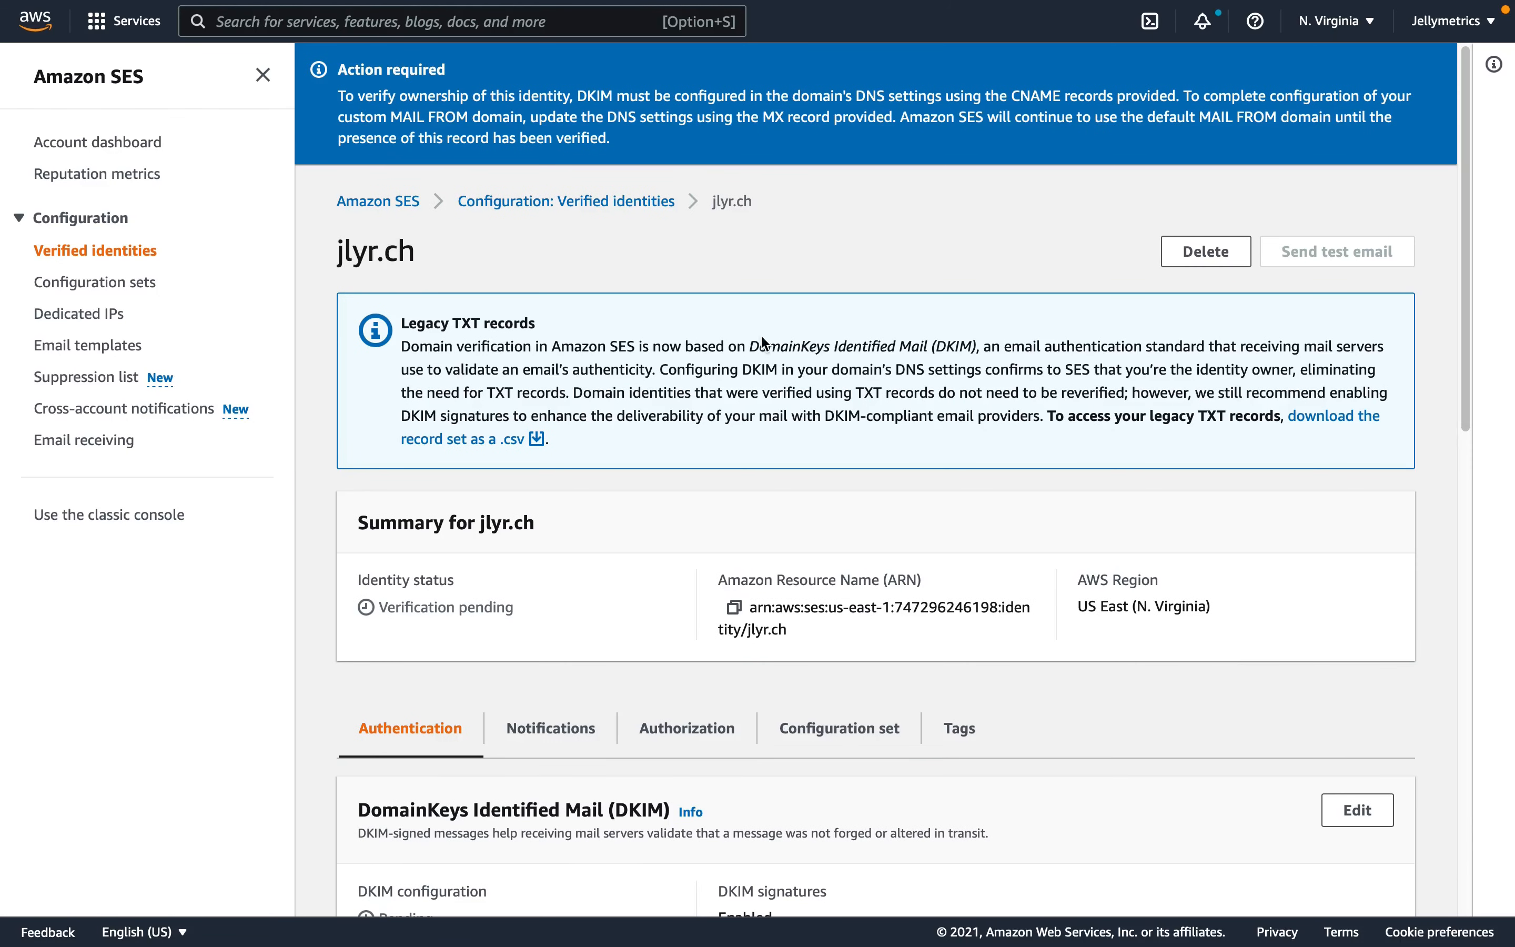
{"action": "left_click", "coordinate": [628, 207]}
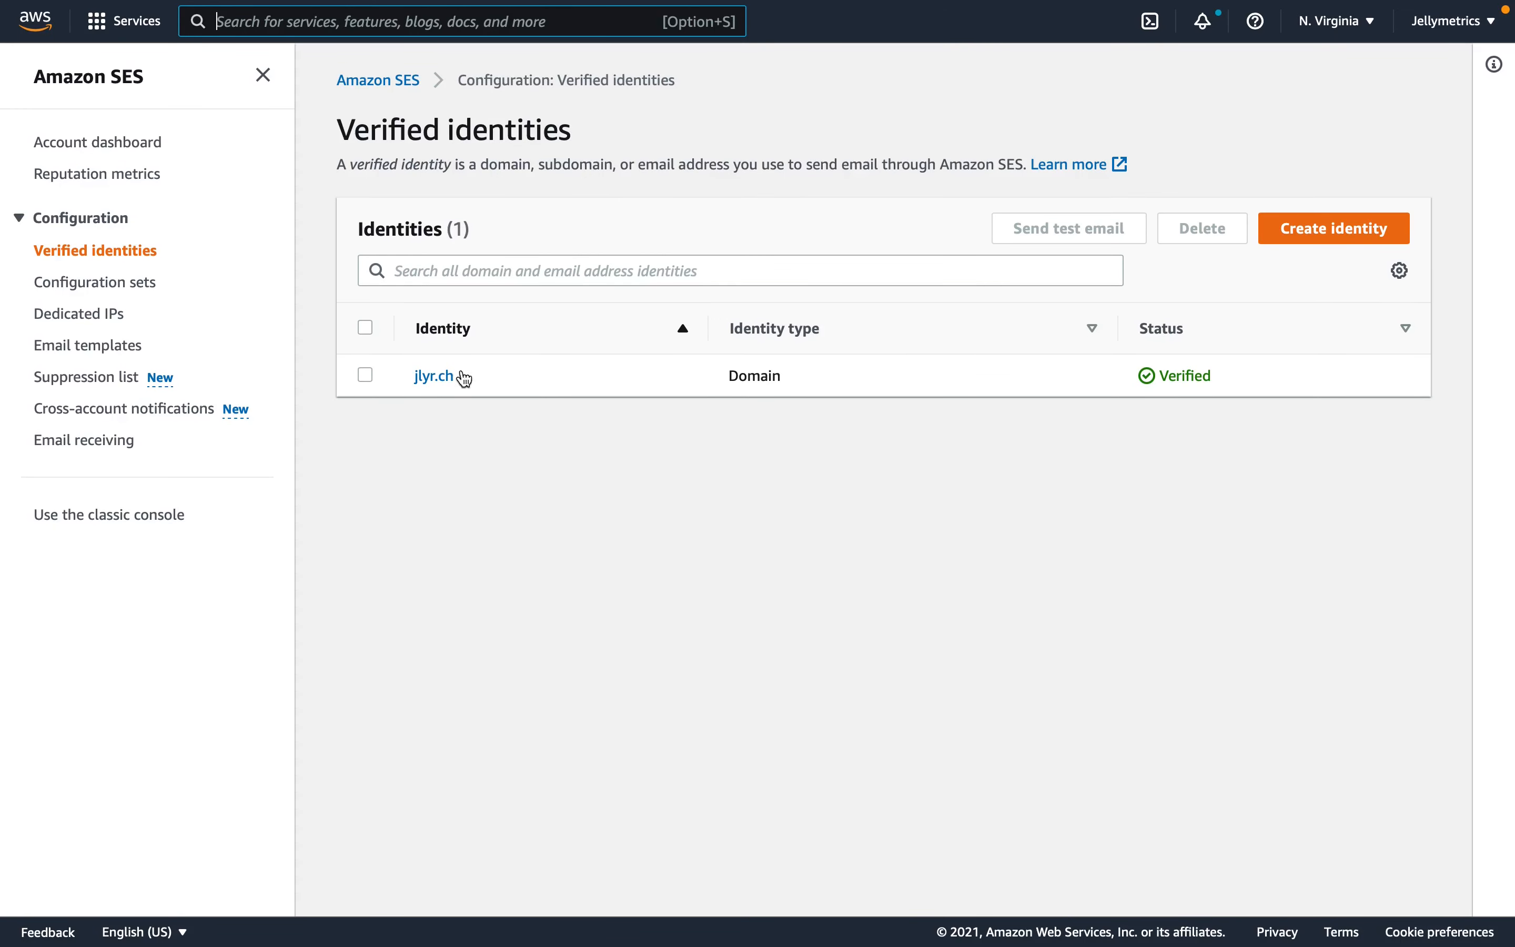
{"action": "left_click", "coordinate": [431, 378]}
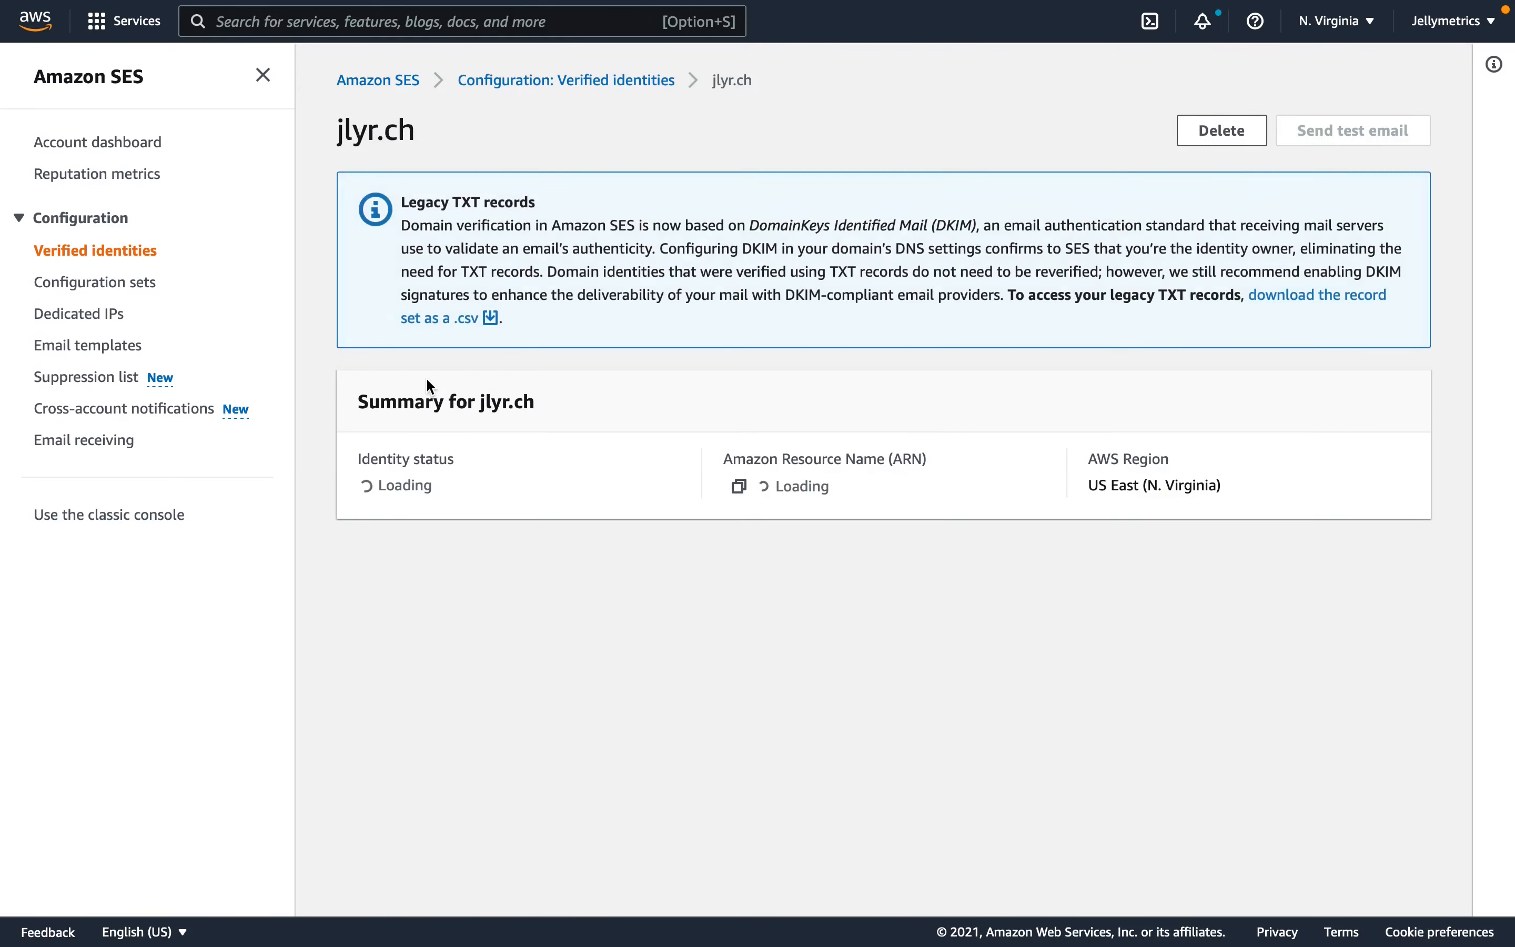
{"action": "scroll", "coordinate": [573, 418], "scroll_direction": "down", "scroll_amount": 2}
{"action": "scroll", "coordinate": [574, 421], "scroll_direction": "down", "scroll_amount": 5}
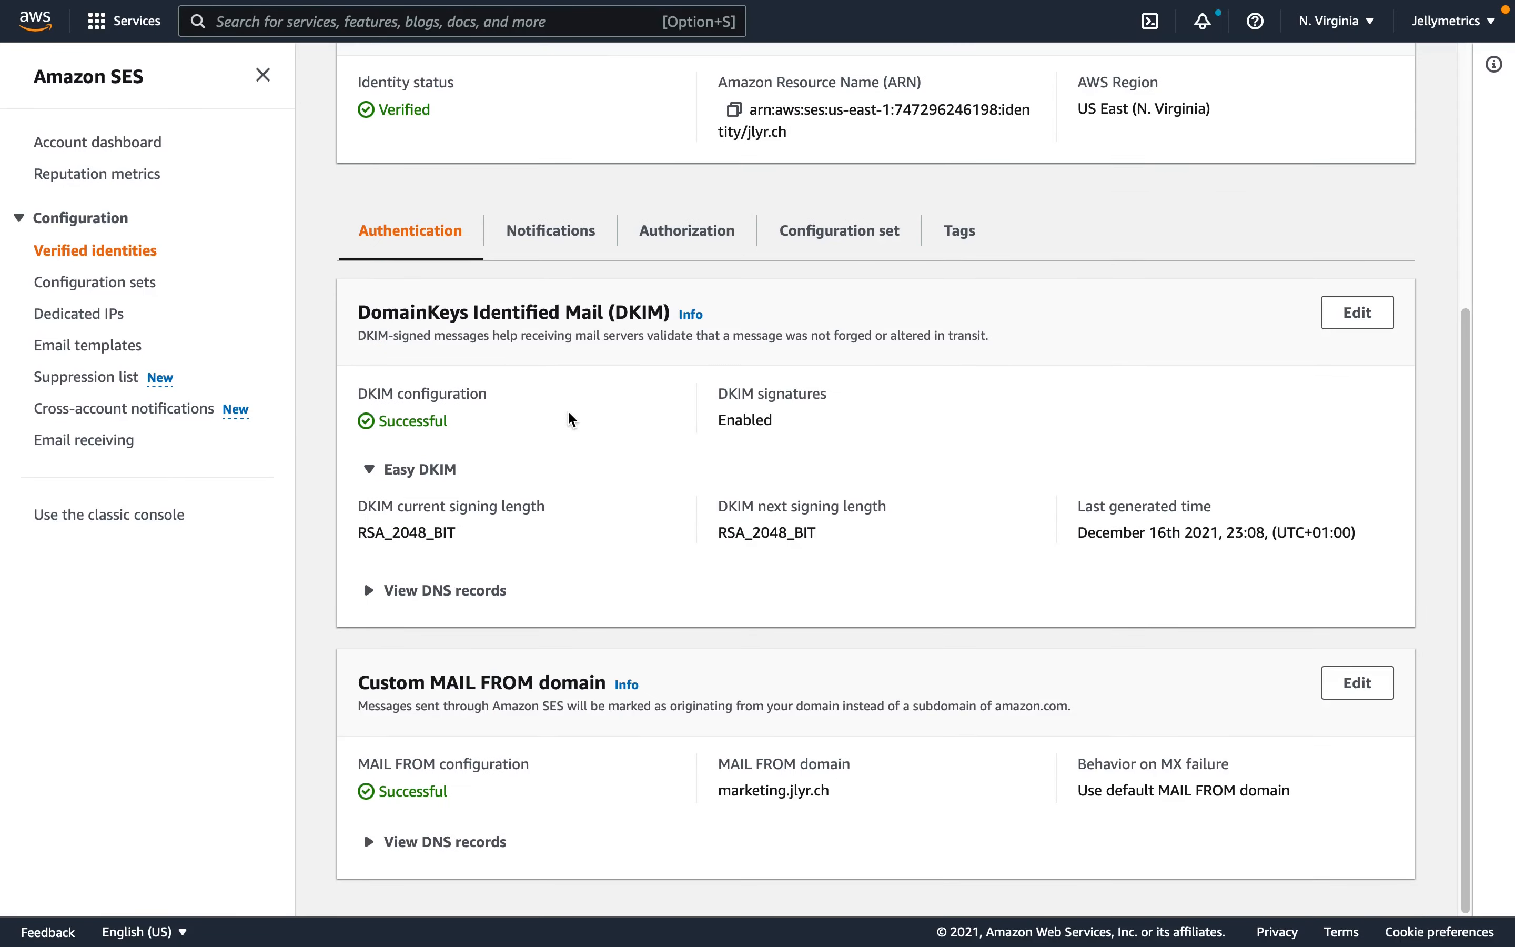
{"action": "scroll", "coordinate": [574, 401], "scroll_direction": "up", "scroll_amount": 6}
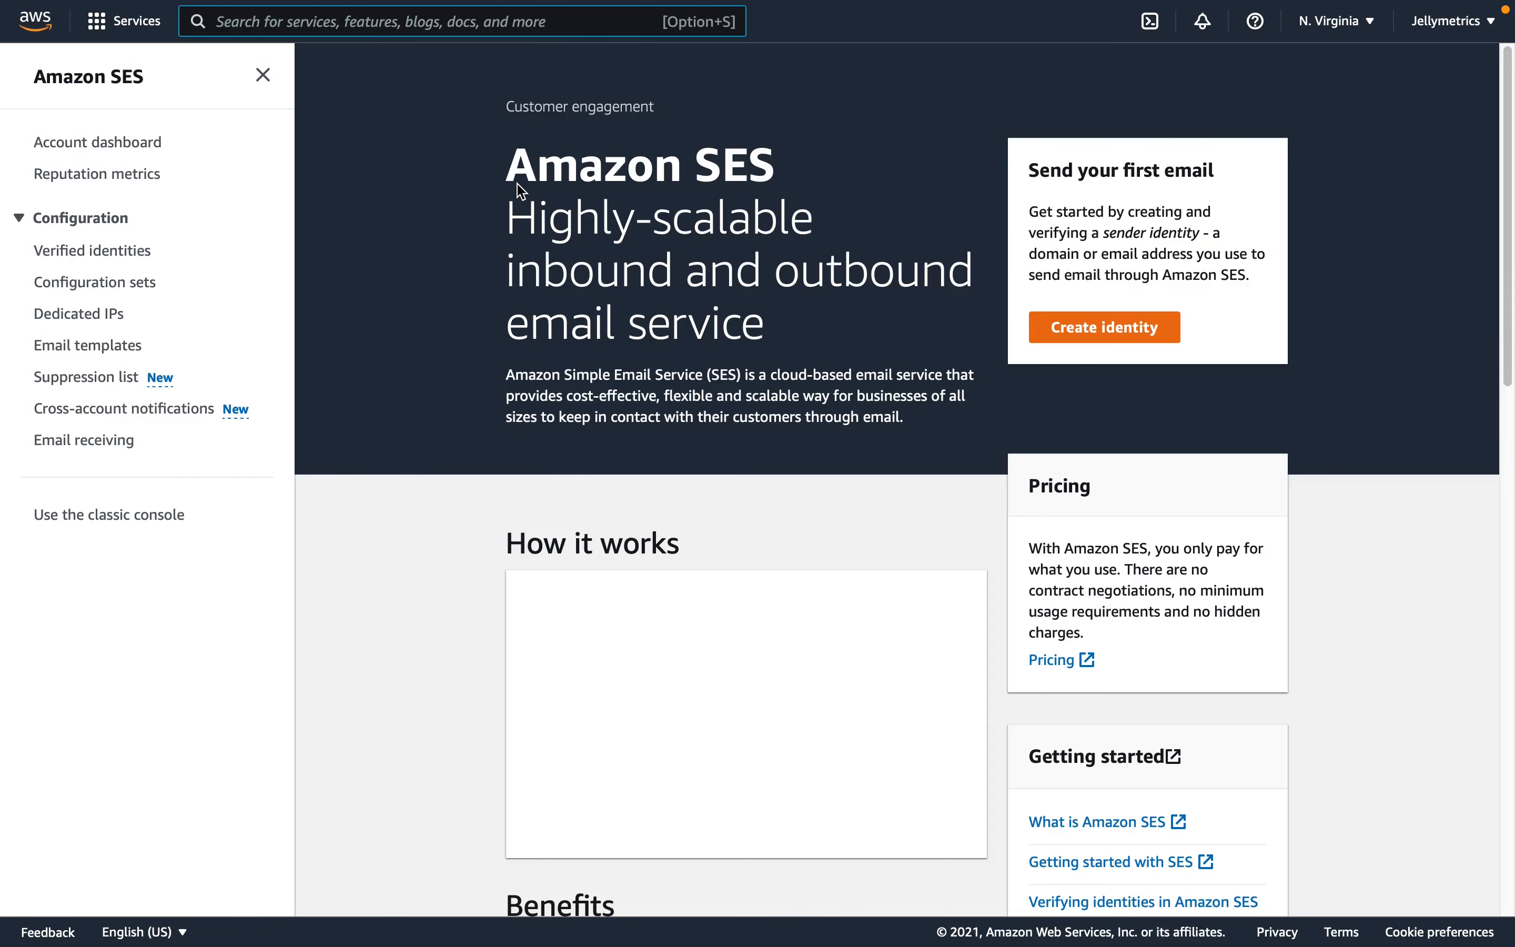
- Open the SES account dashboard and start a production access request with Marketing as the mail type
{"action": "left_click", "coordinate": [123, 151]}
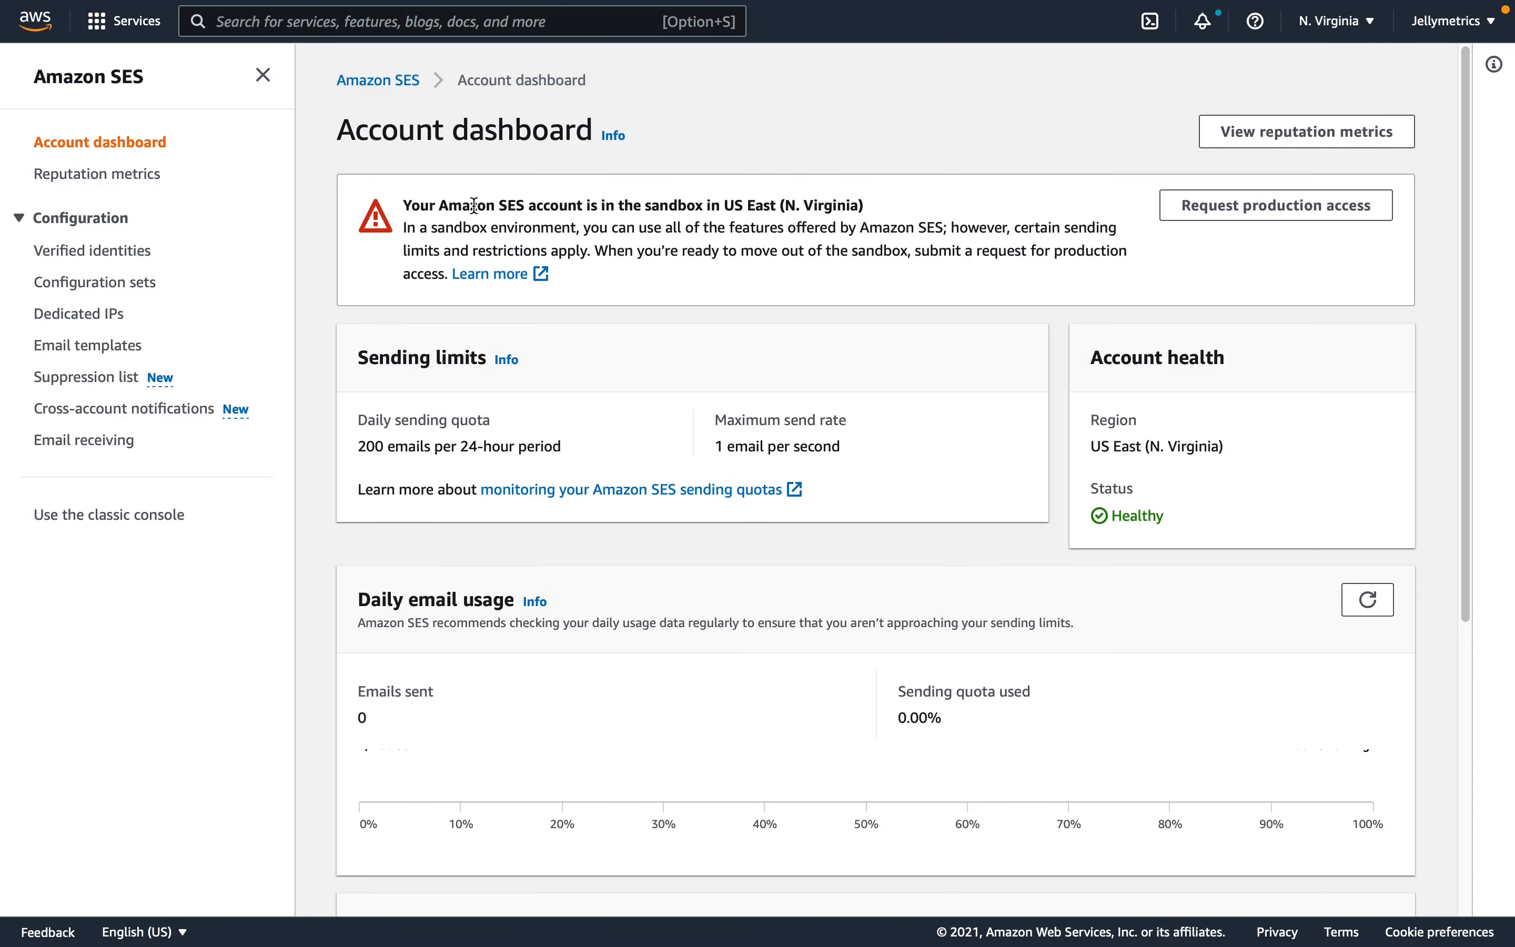
{"action": "left_click_drag", "start_coordinate": [439, 205], "coordinate": [721, 212]}
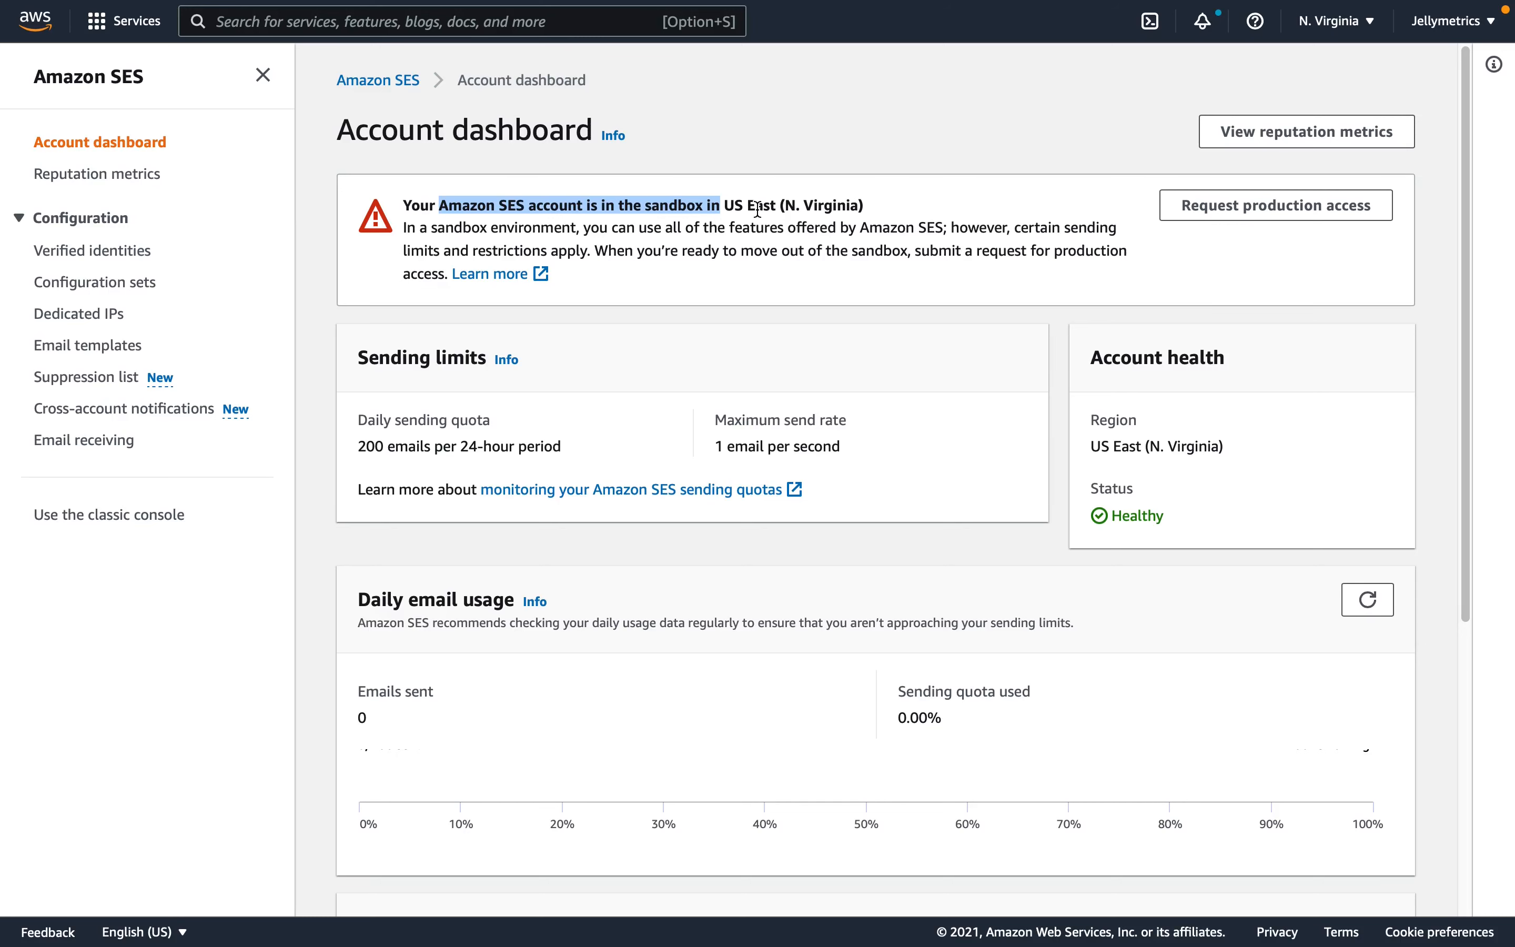
{"action": "left_click", "coordinate": [1292, 207]}
{"action": "left_click_drag", "start_coordinate": [120, 334], "coordinate": [434, 330]}
{"action": "left_click", "coordinate": [208, 371]}
{"action": "left_click", "coordinate": [538, 395]}
{"action": "key", "text": "Left"}
{"action": "left_click", "coordinate": [371, 492]}
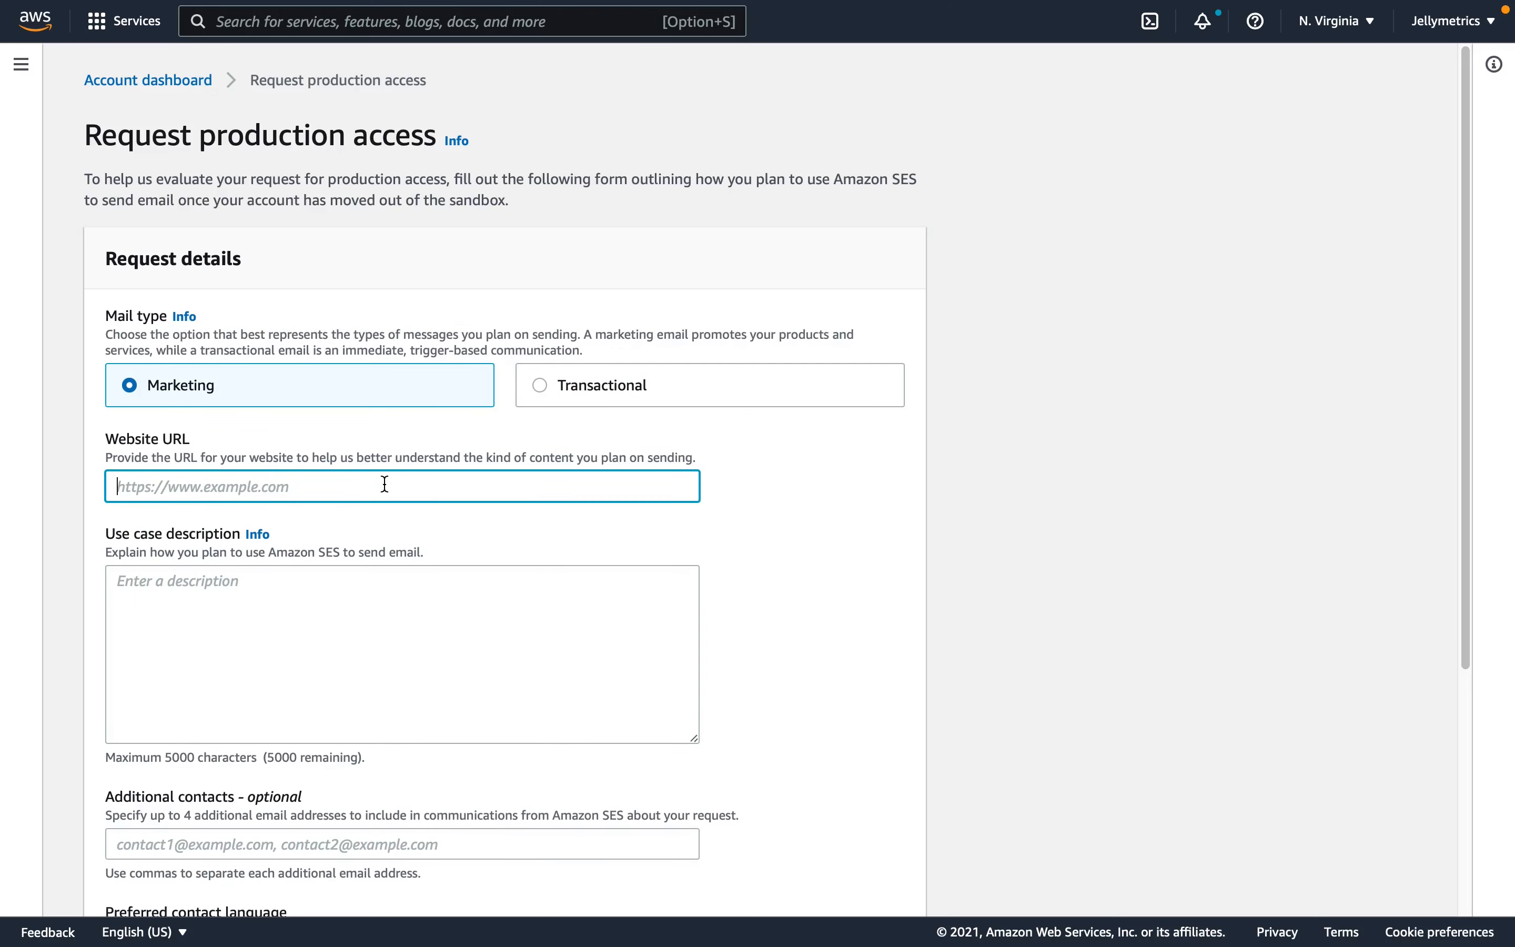
{"action": "scroll", "coordinate": [372, 481], "scroll_direction": "down", "scroll_amount": 1}
{"action": "type", "text": "https://jellyreach.com"}
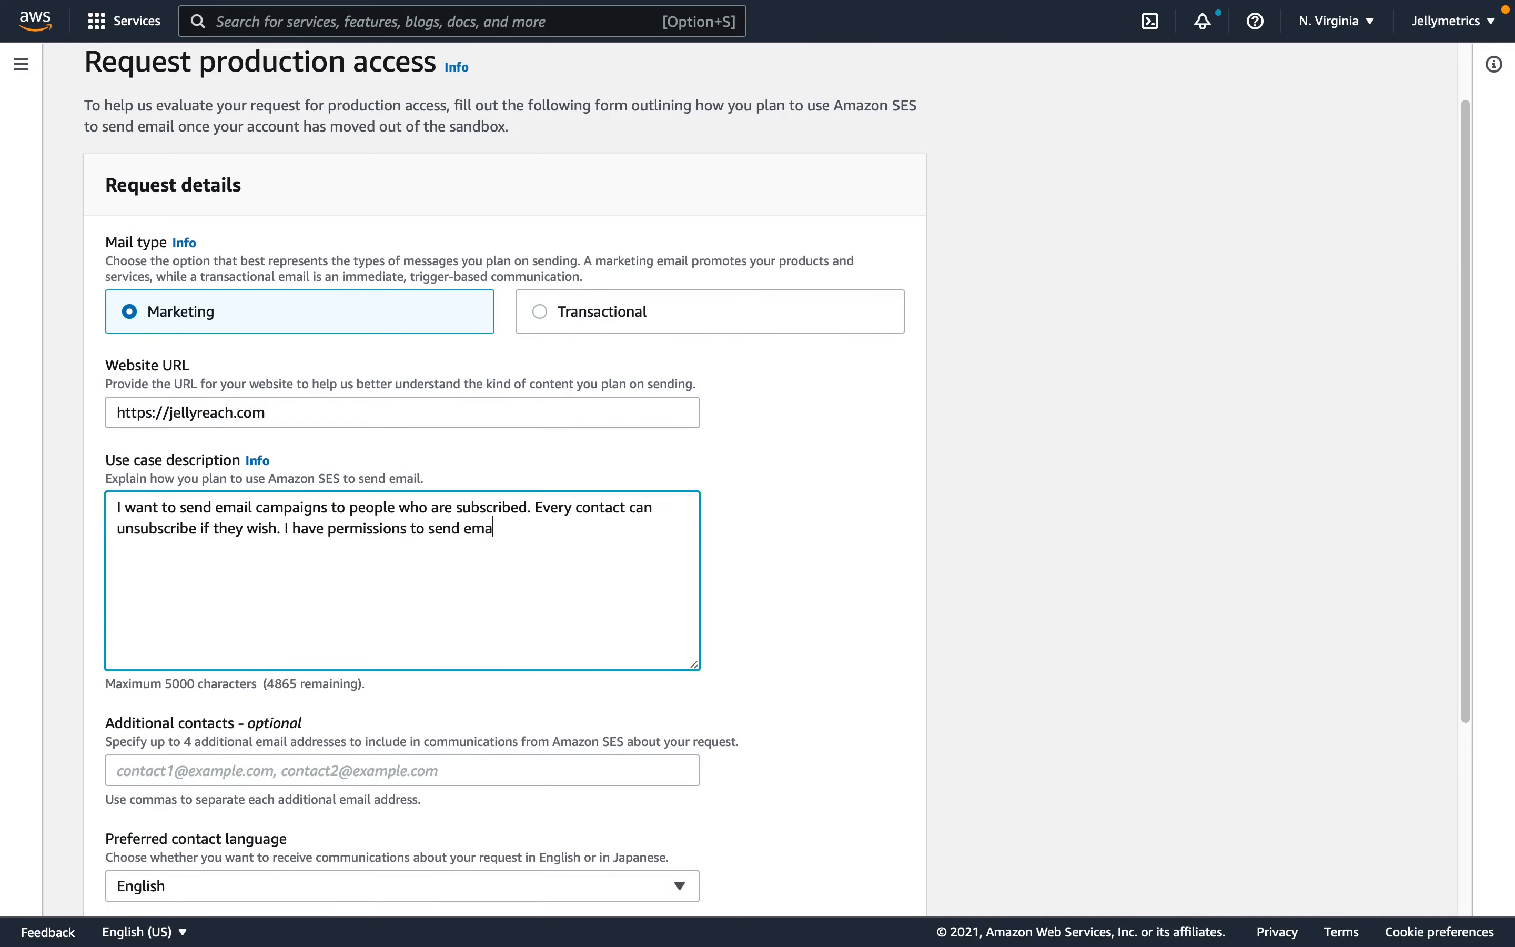
{"action": "scroll", "coordinate": [434, 594], "scroll_direction": "down", "scroll_amount": 3}
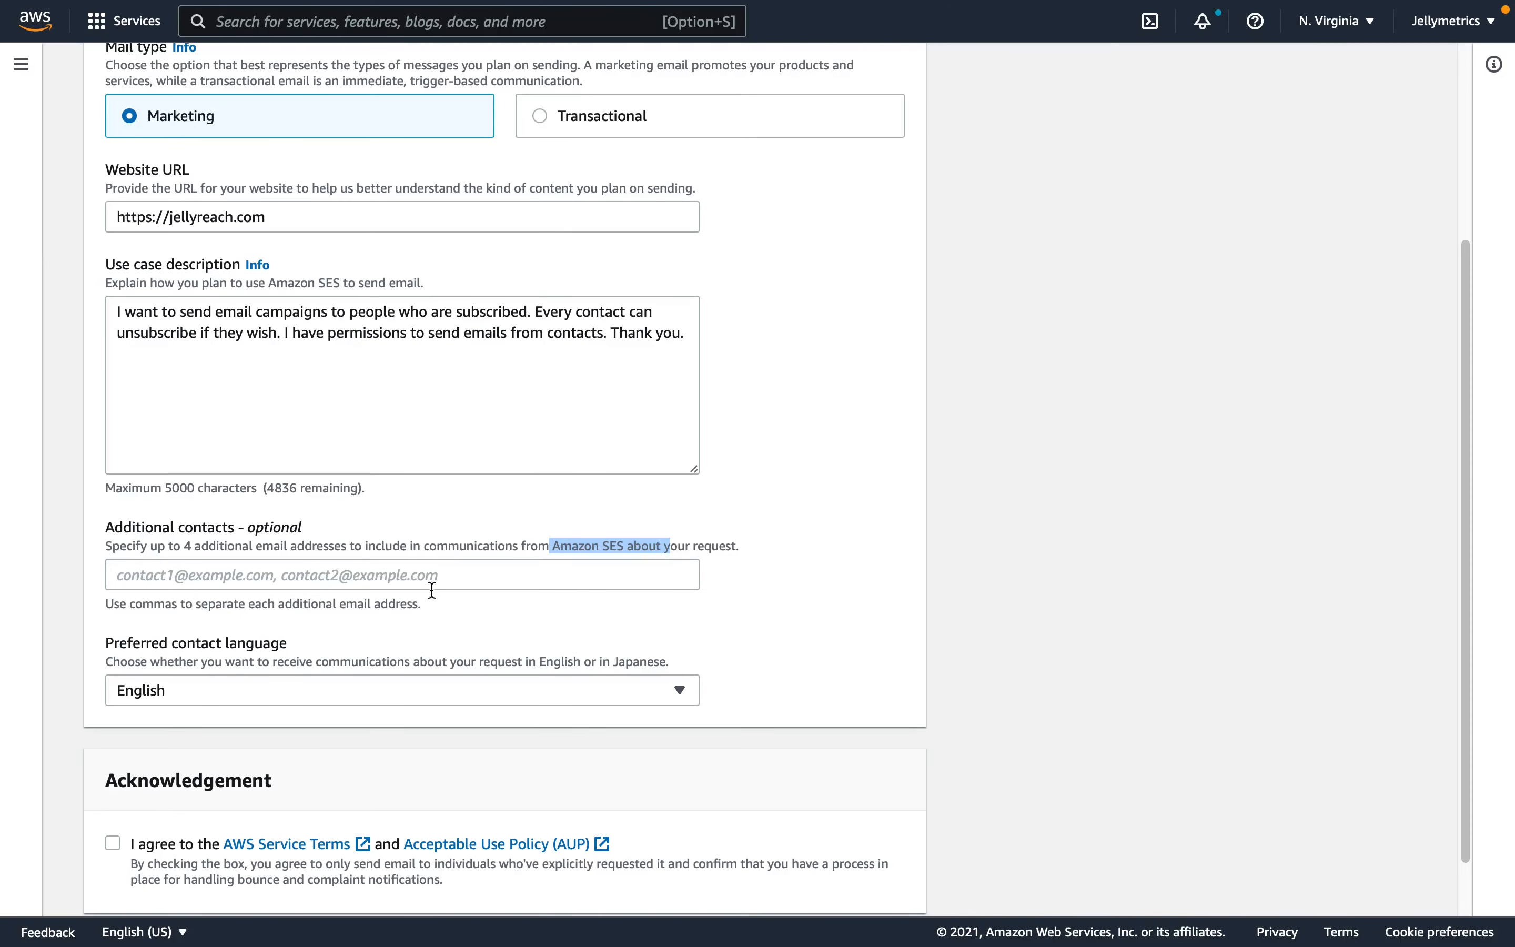
{"action": "scroll", "coordinate": [434, 579], "scroll_direction": "down", "scroll_amount": 1}
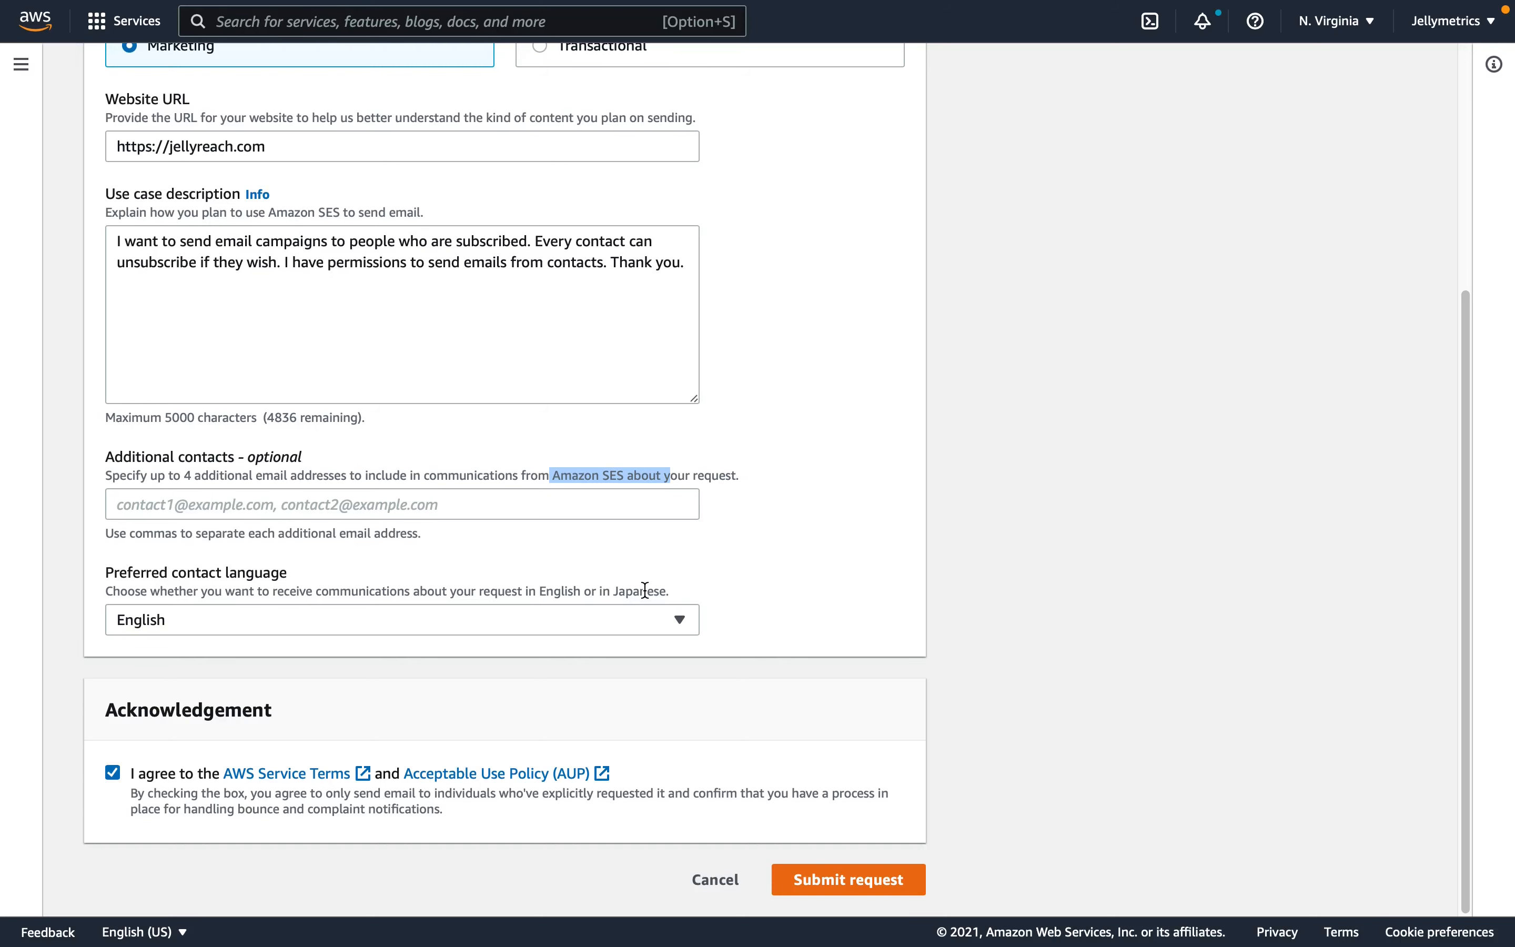
{"action": "left_click", "coordinate": [714, 882]}
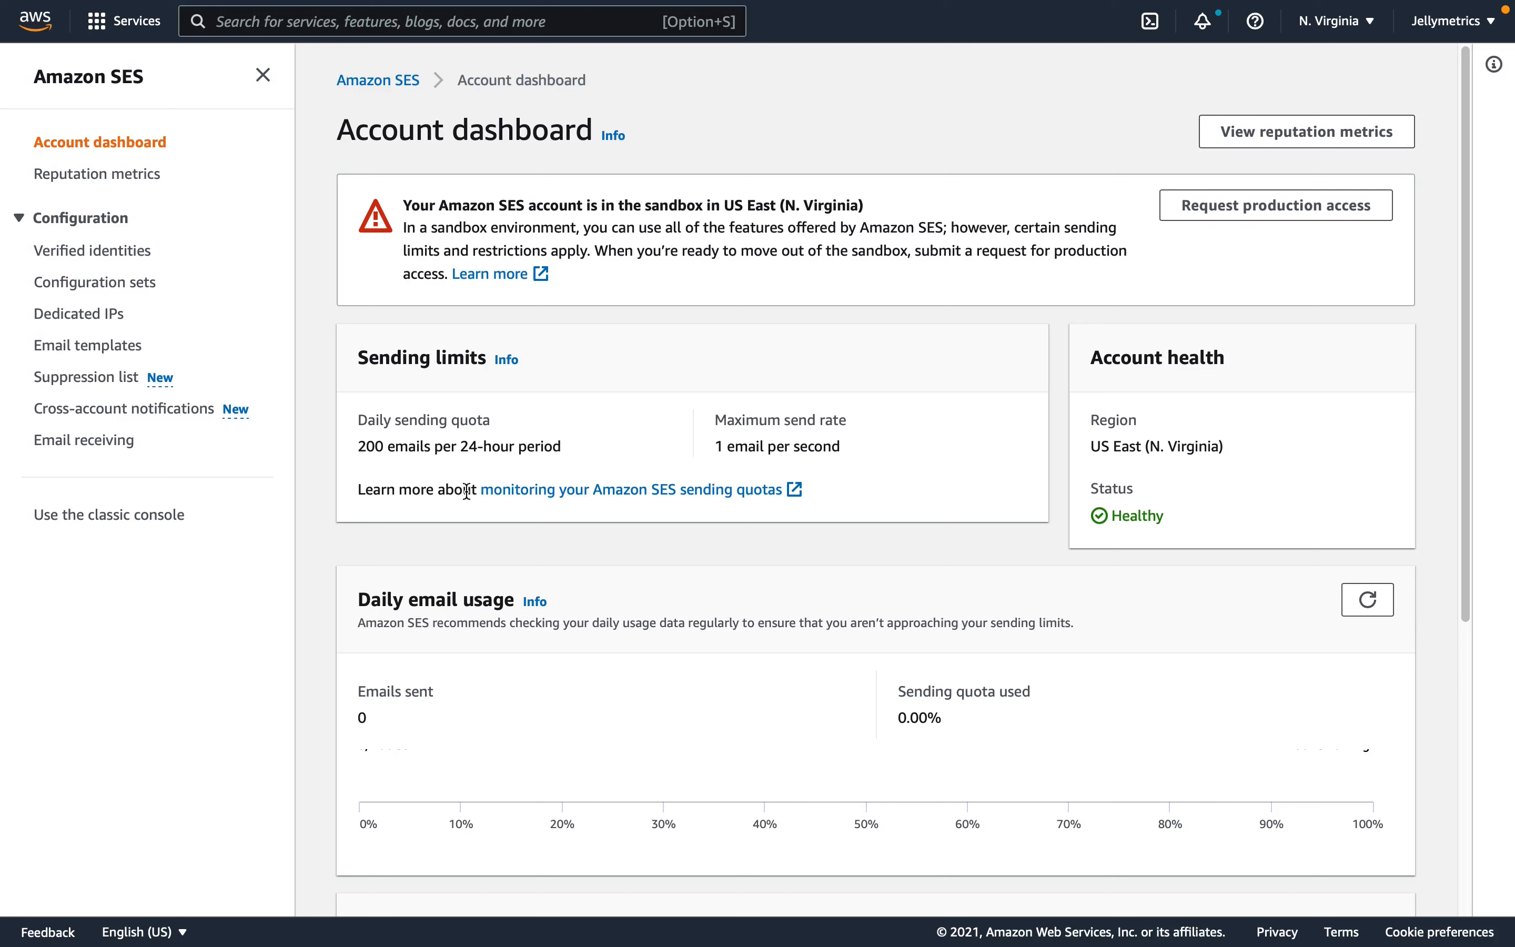
- Check the daily sending quota, and go to the IAM service's users list to start adding a user
{"action": "left_click_drag", "start_coordinate": [358, 418], "coordinate": [382, 450]}
{"action": "left_click", "coordinate": [576, 447]}
{"action": "left_click", "coordinate": [339, 23]}
{"action": "type", "text": "iam"}
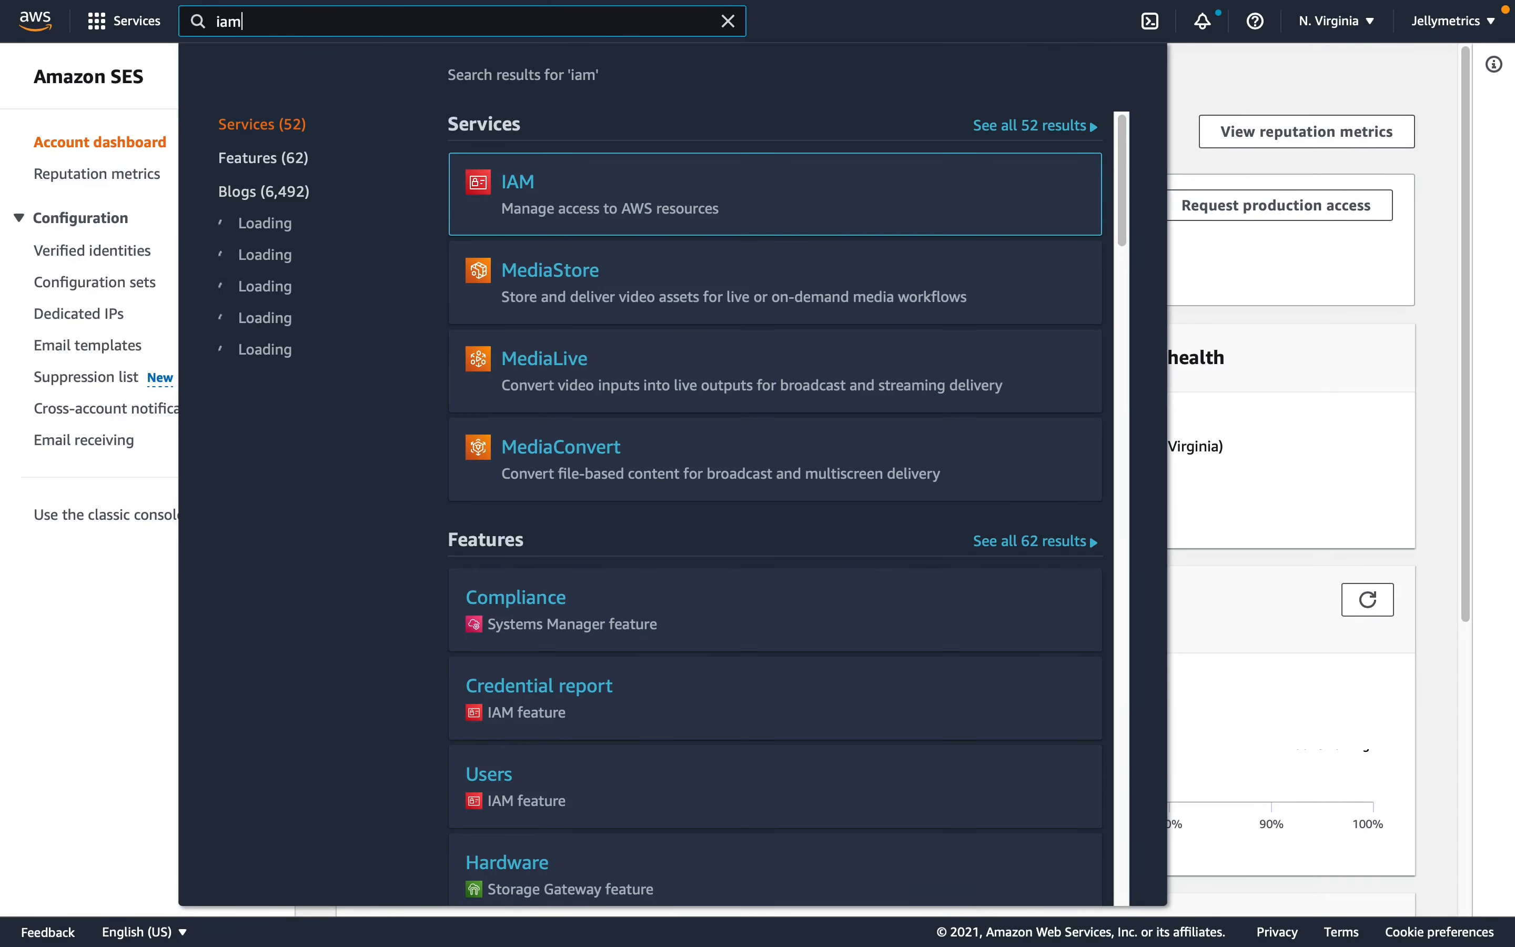
{"action": "left_click", "coordinate": [520, 183]}
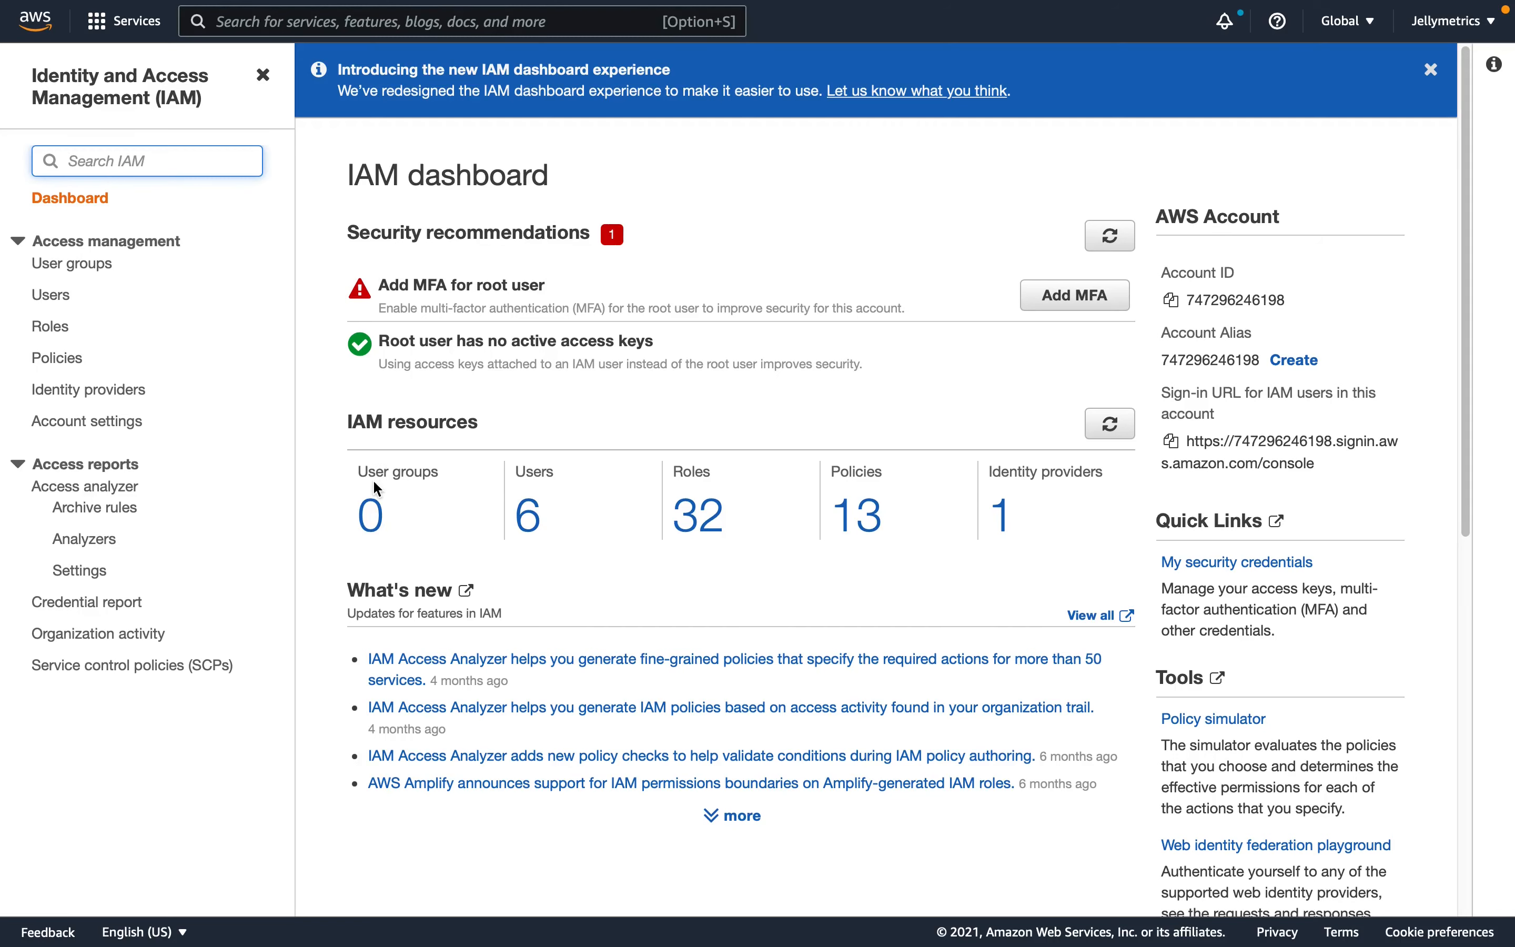
{"action": "left_click", "coordinate": [62, 305]}
{"action": "left_click", "coordinate": [62, 306]}
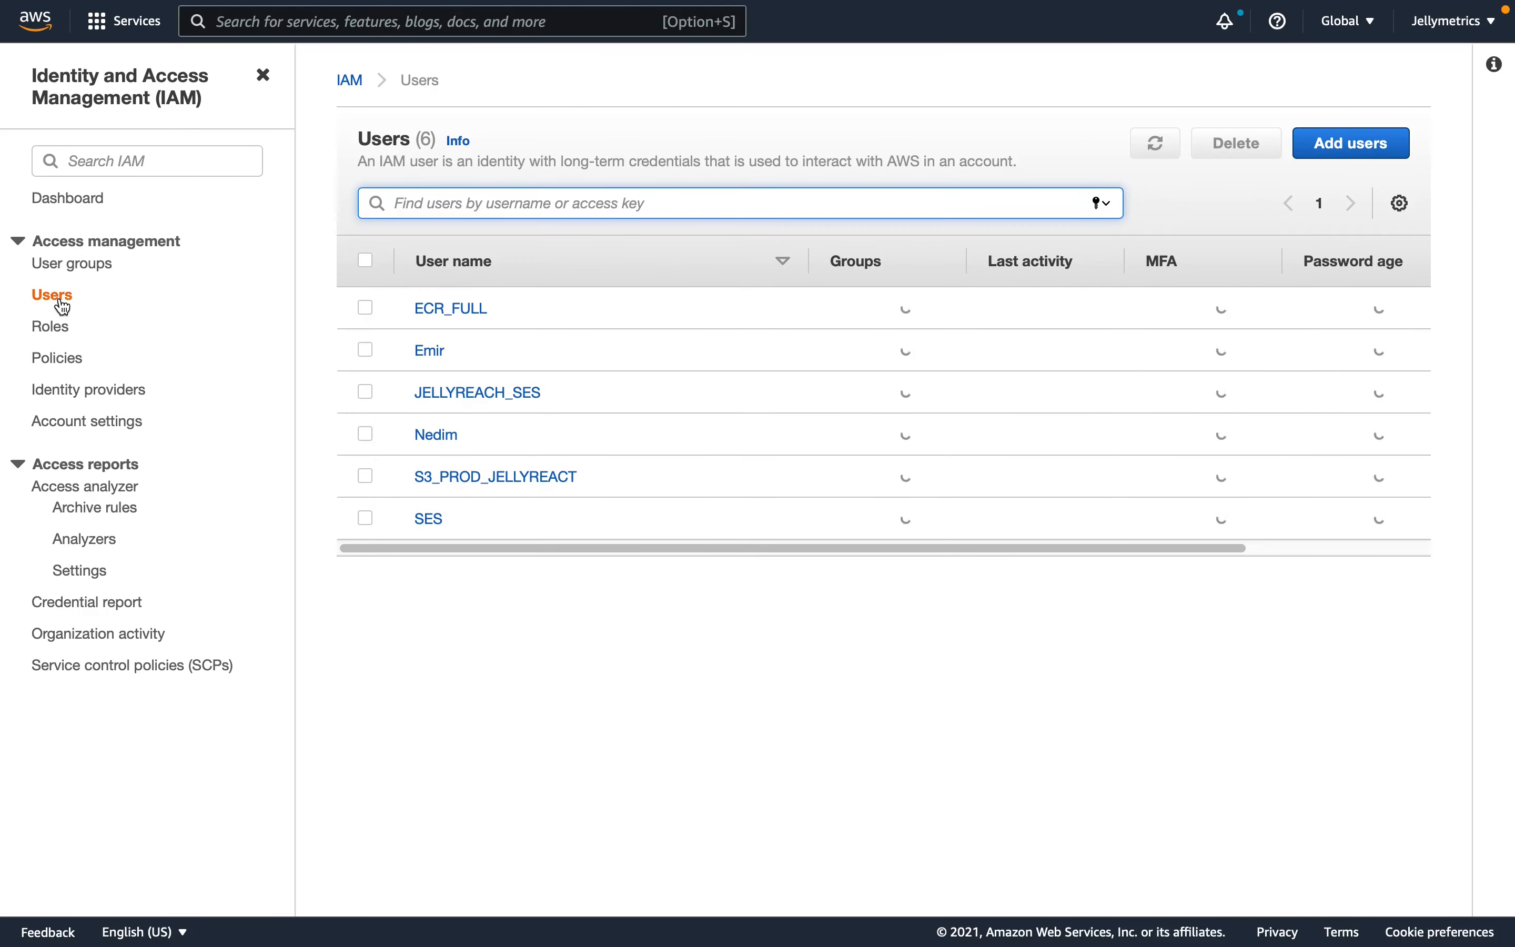
{"action": "left_click", "coordinate": [1322, 158]}
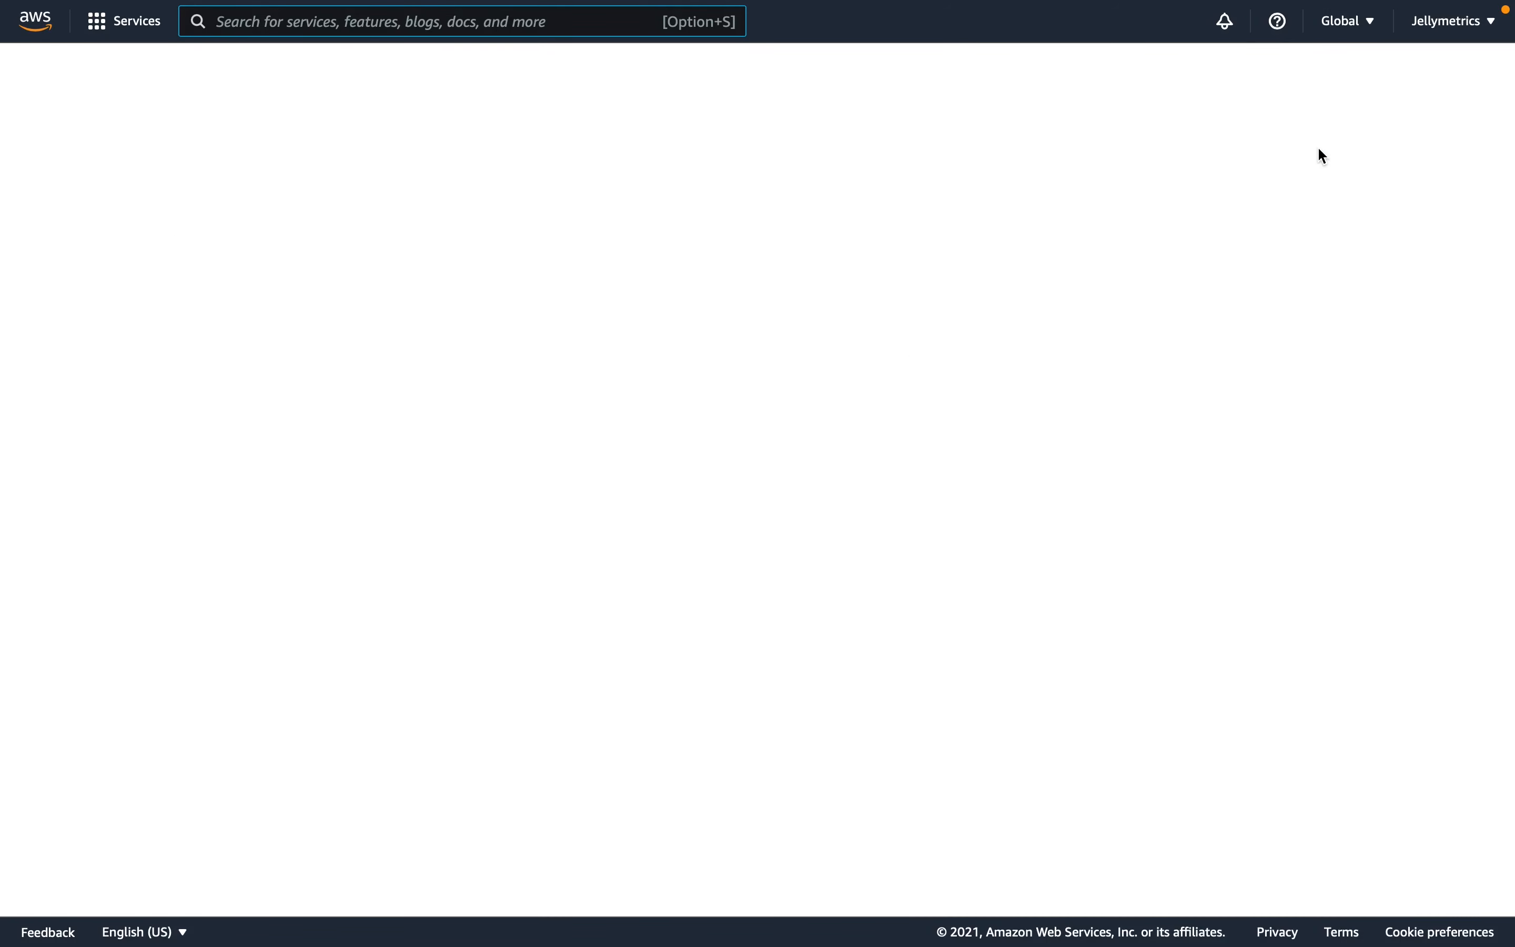
- Name the new user SES_TEST, give it programmatic access with an access key, and continue to permissions
{"action": "left_click", "coordinate": [738, 240]}
{"action": "type", "text": "SES_TEST"}
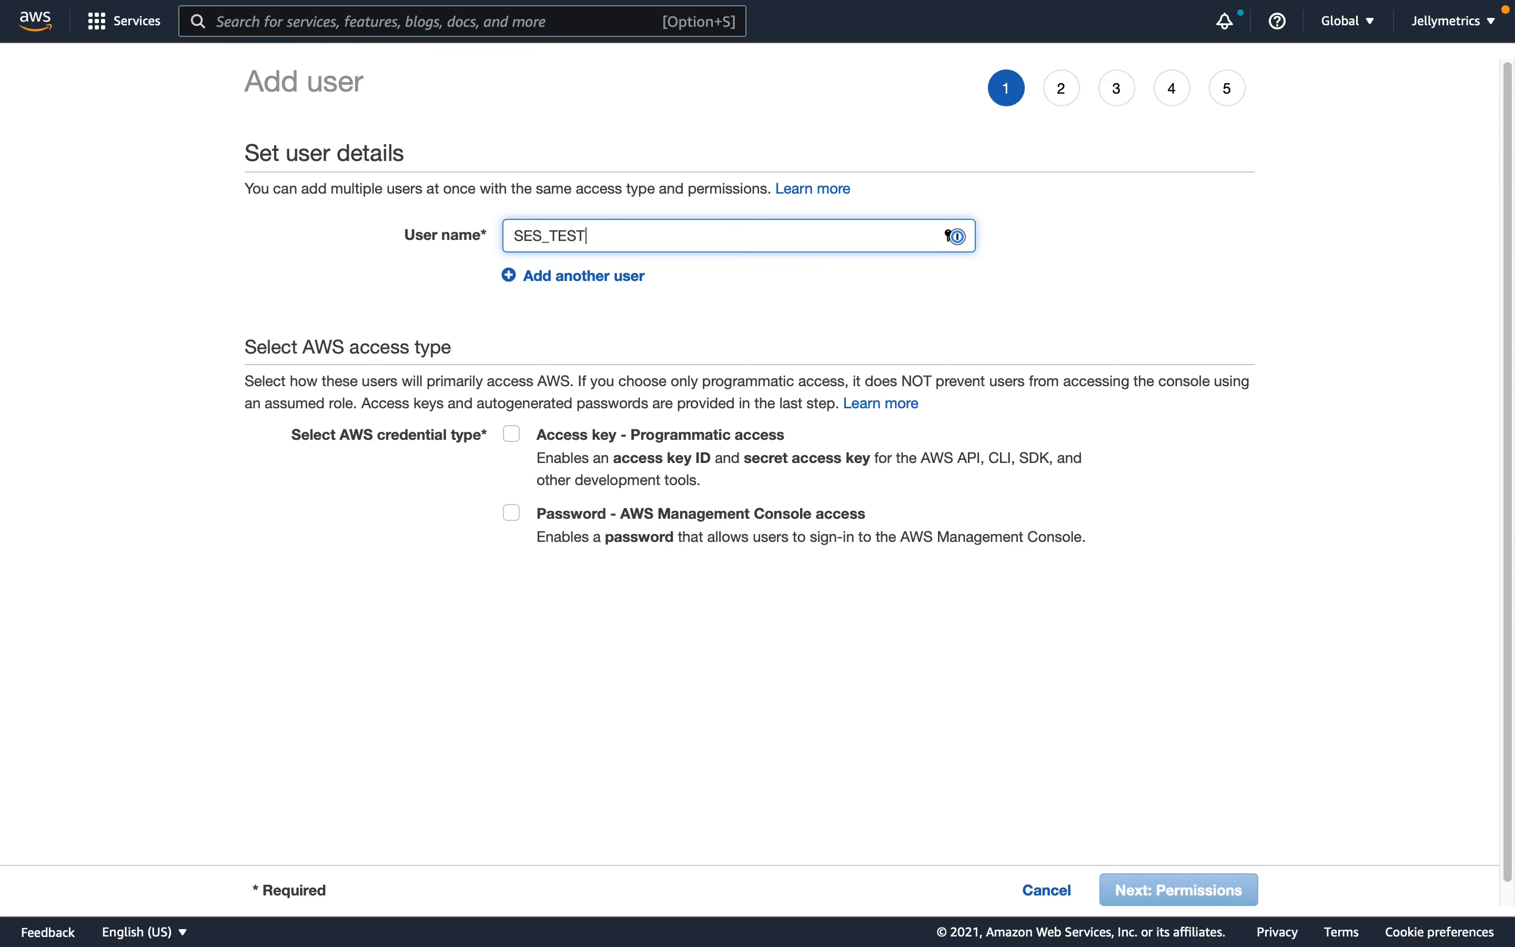
{"action": "left_click_drag", "start_coordinate": [406, 237], "coordinate": [486, 238]}
{"action": "left_click", "coordinate": [483, 306]}
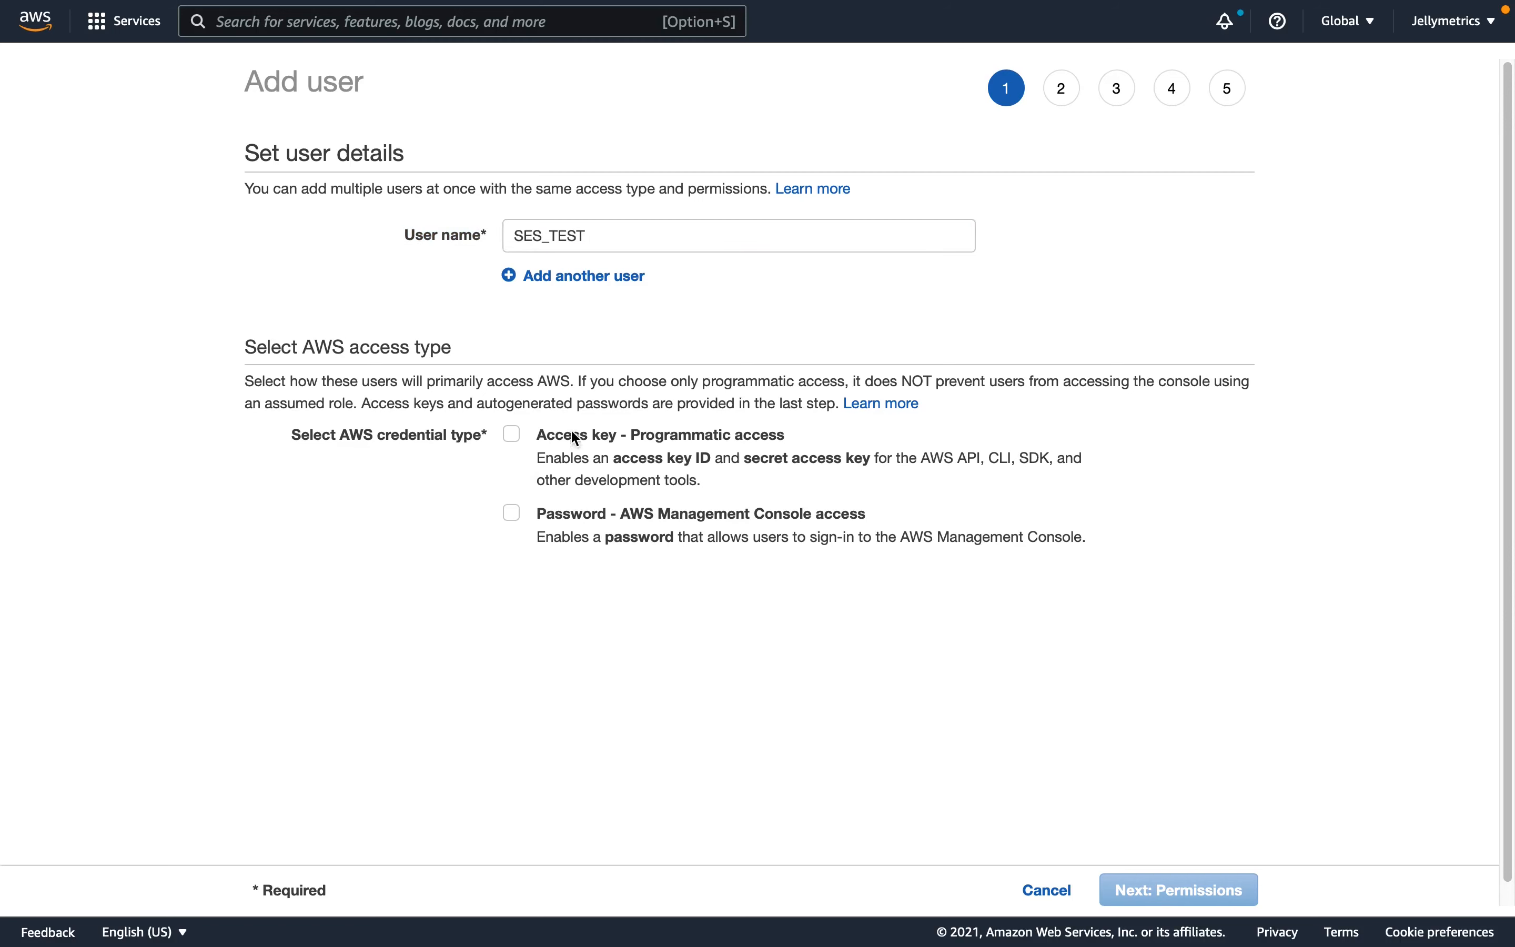
{"action": "left_click", "coordinate": [589, 443]}
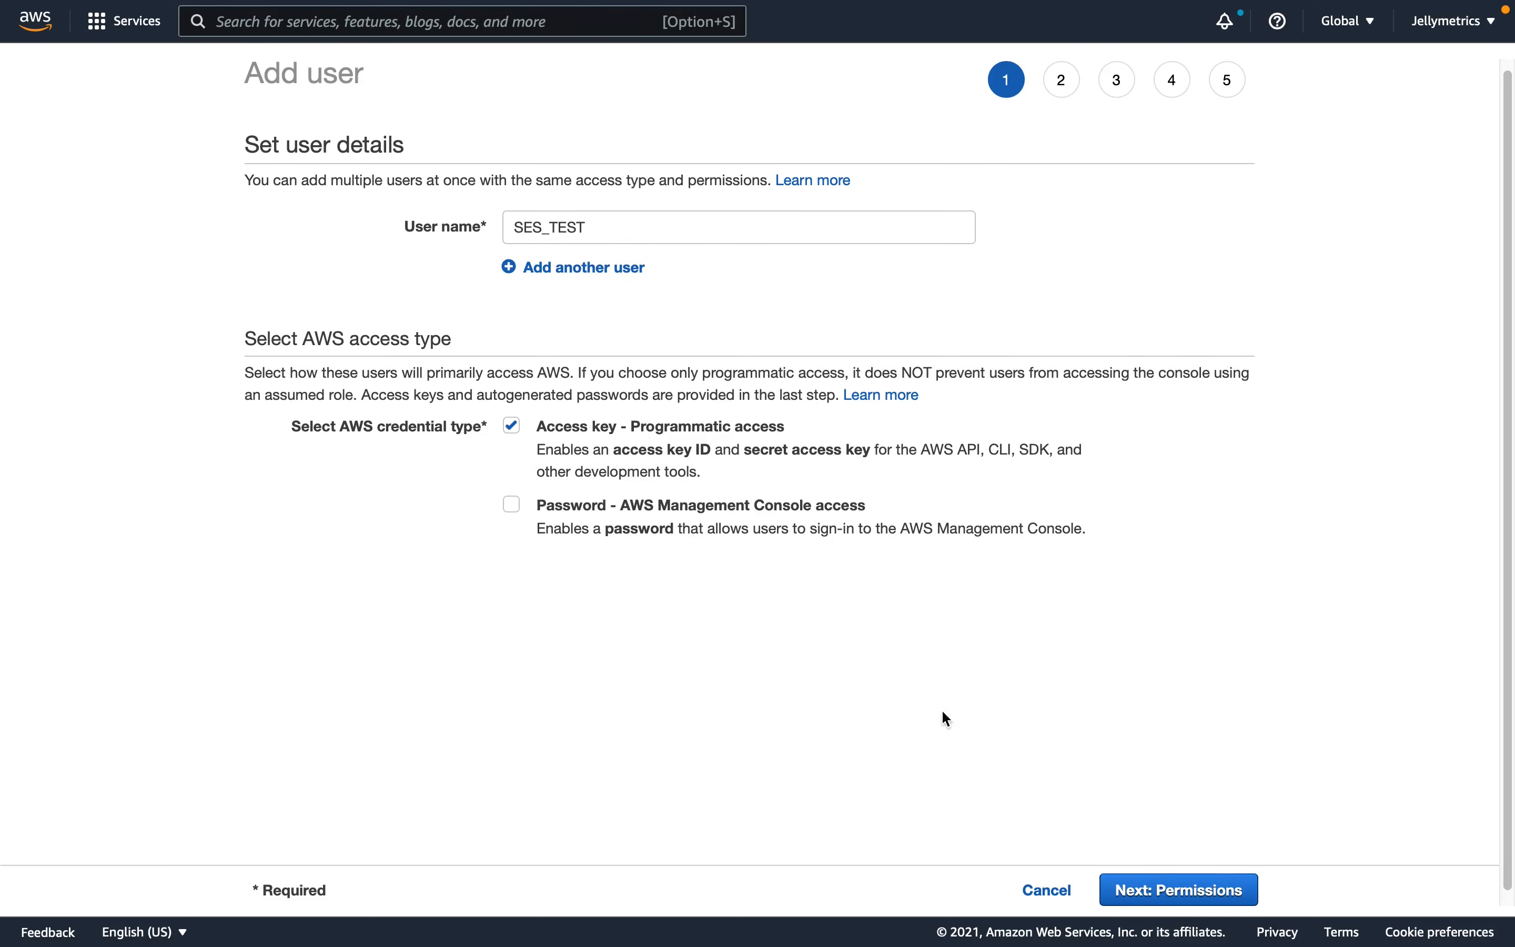
{"action": "left_click", "coordinate": [1183, 891]}
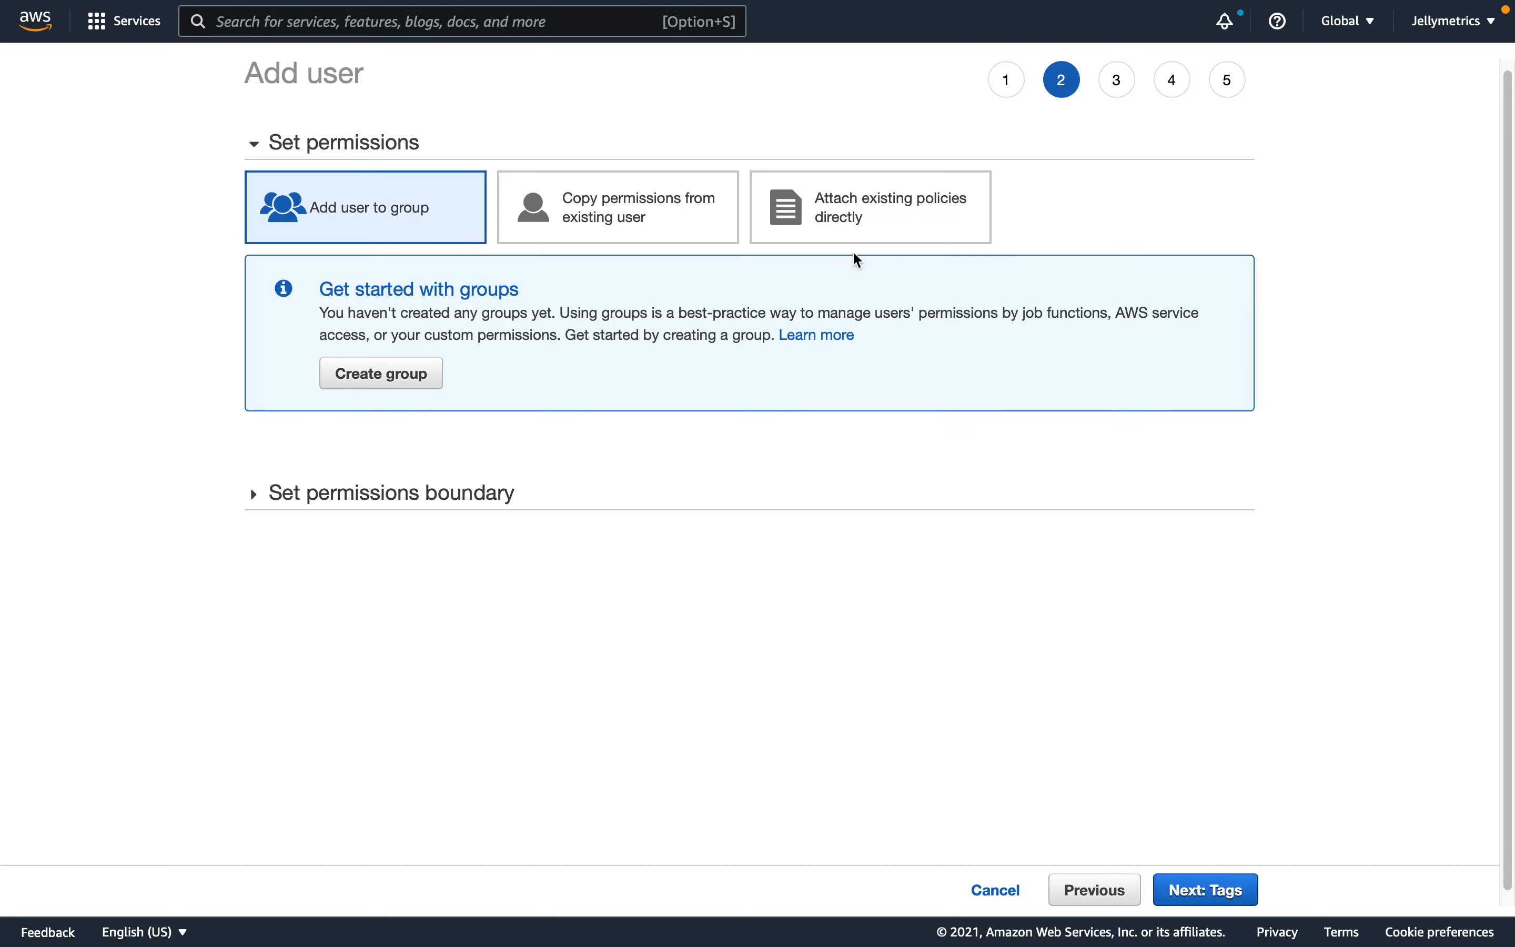
- Attach the existing policies AmazonSESFullAccess and AmazonSNSFullAccess directly to the user
{"action": "left_click", "coordinate": [868, 220]}
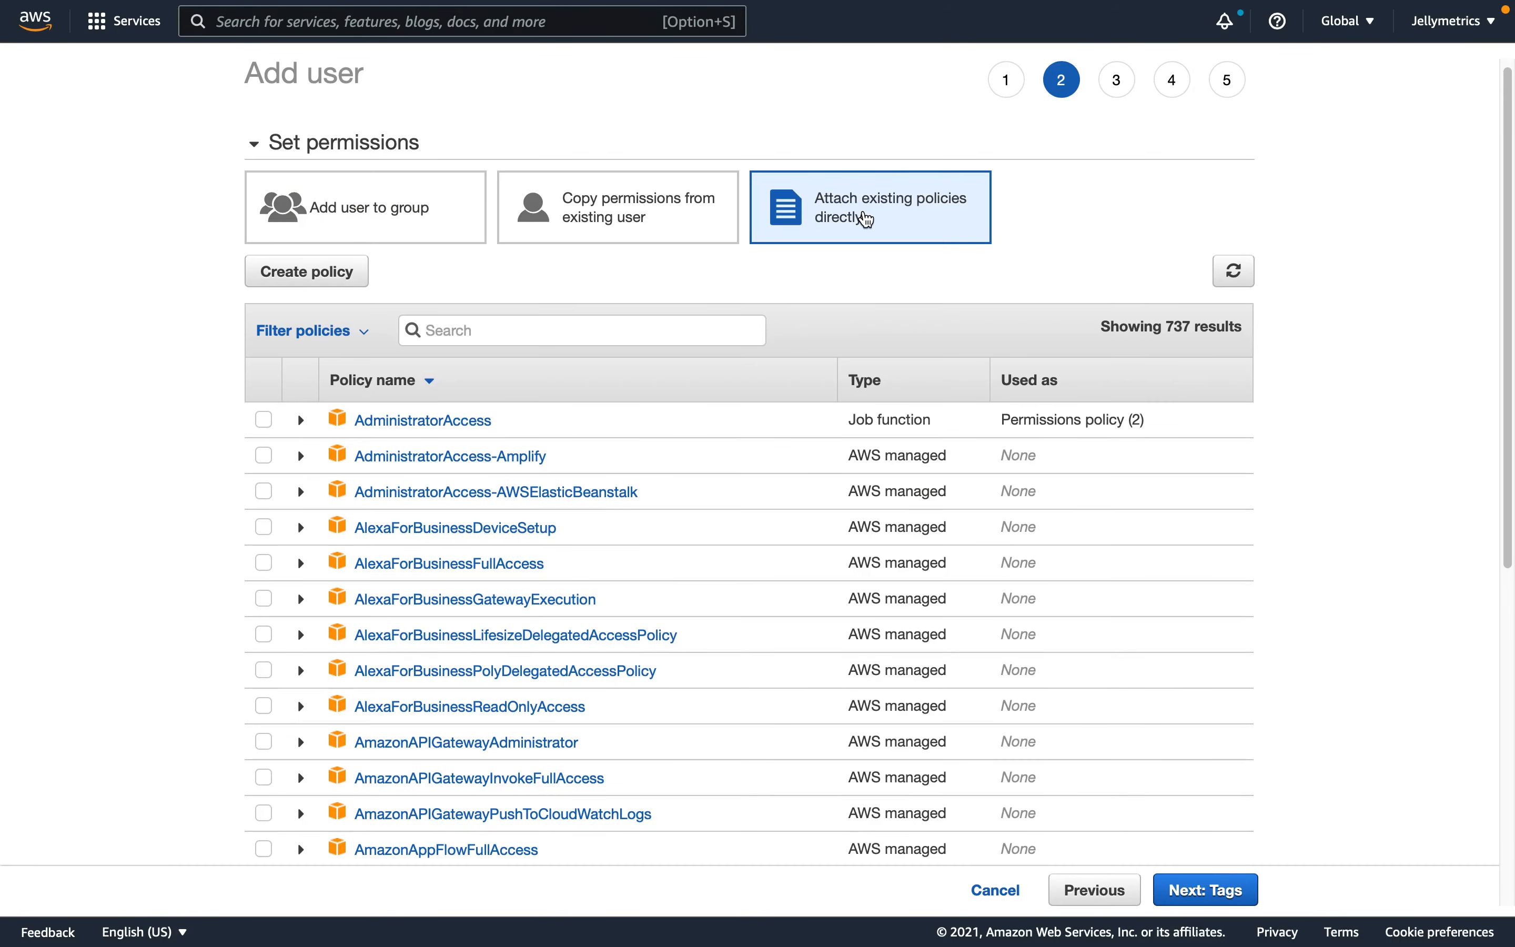
{"action": "left_click", "coordinate": [602, 325]}
{"action": "type", "text": "ses"}
{"action": "left_click", "coordinate": [263, 420]}
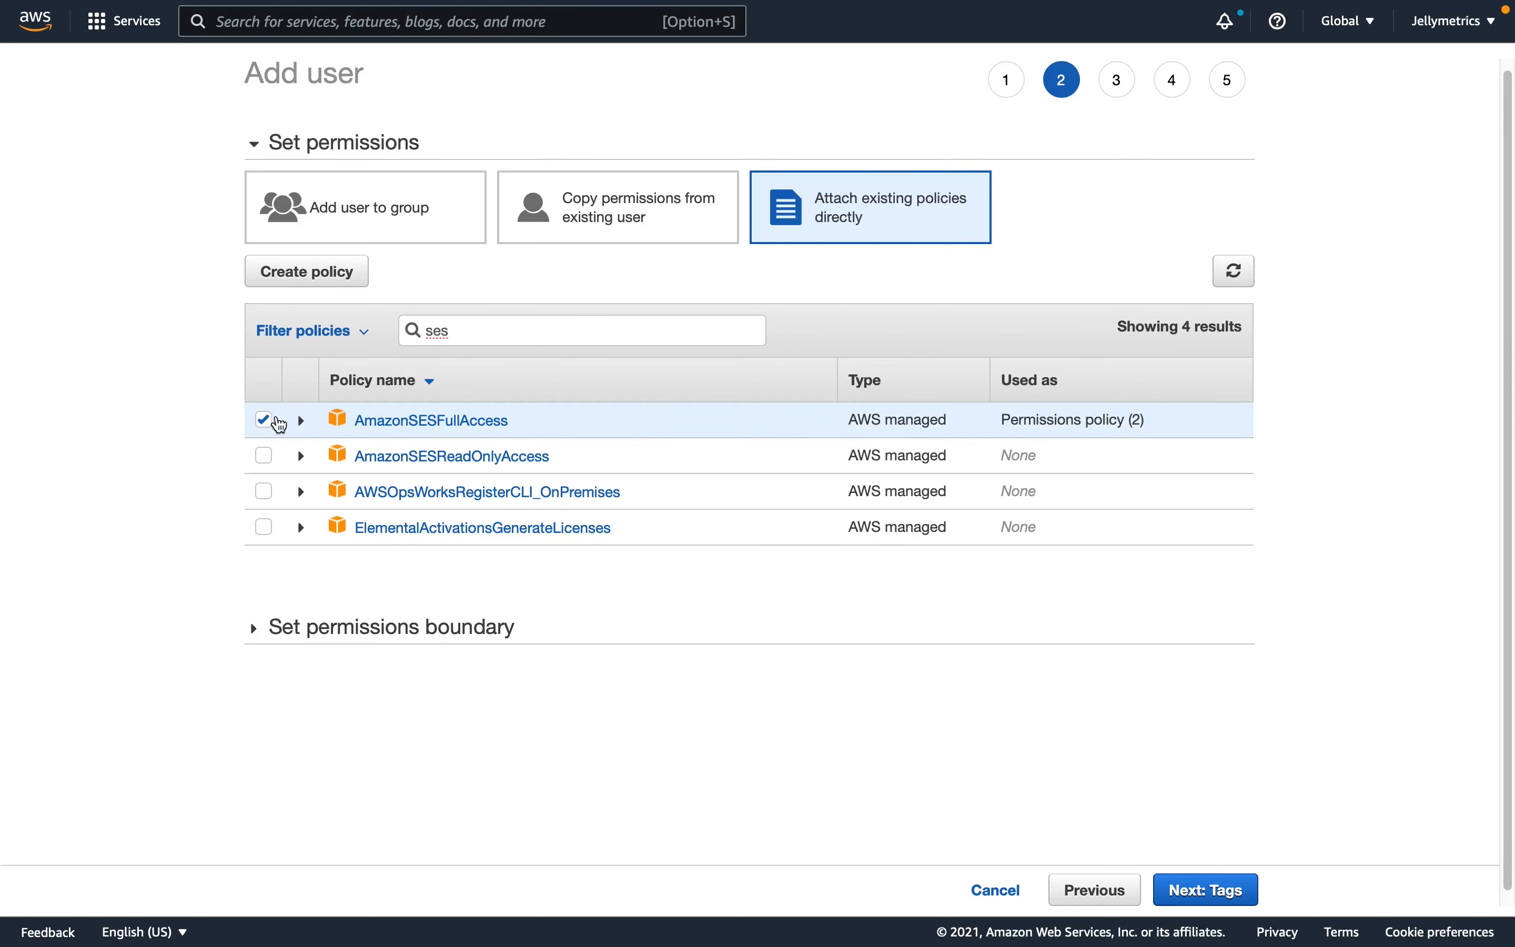
{"action": "double_click", "coordinate": [503, 329]}
{"action": "type", "text": "sns"}
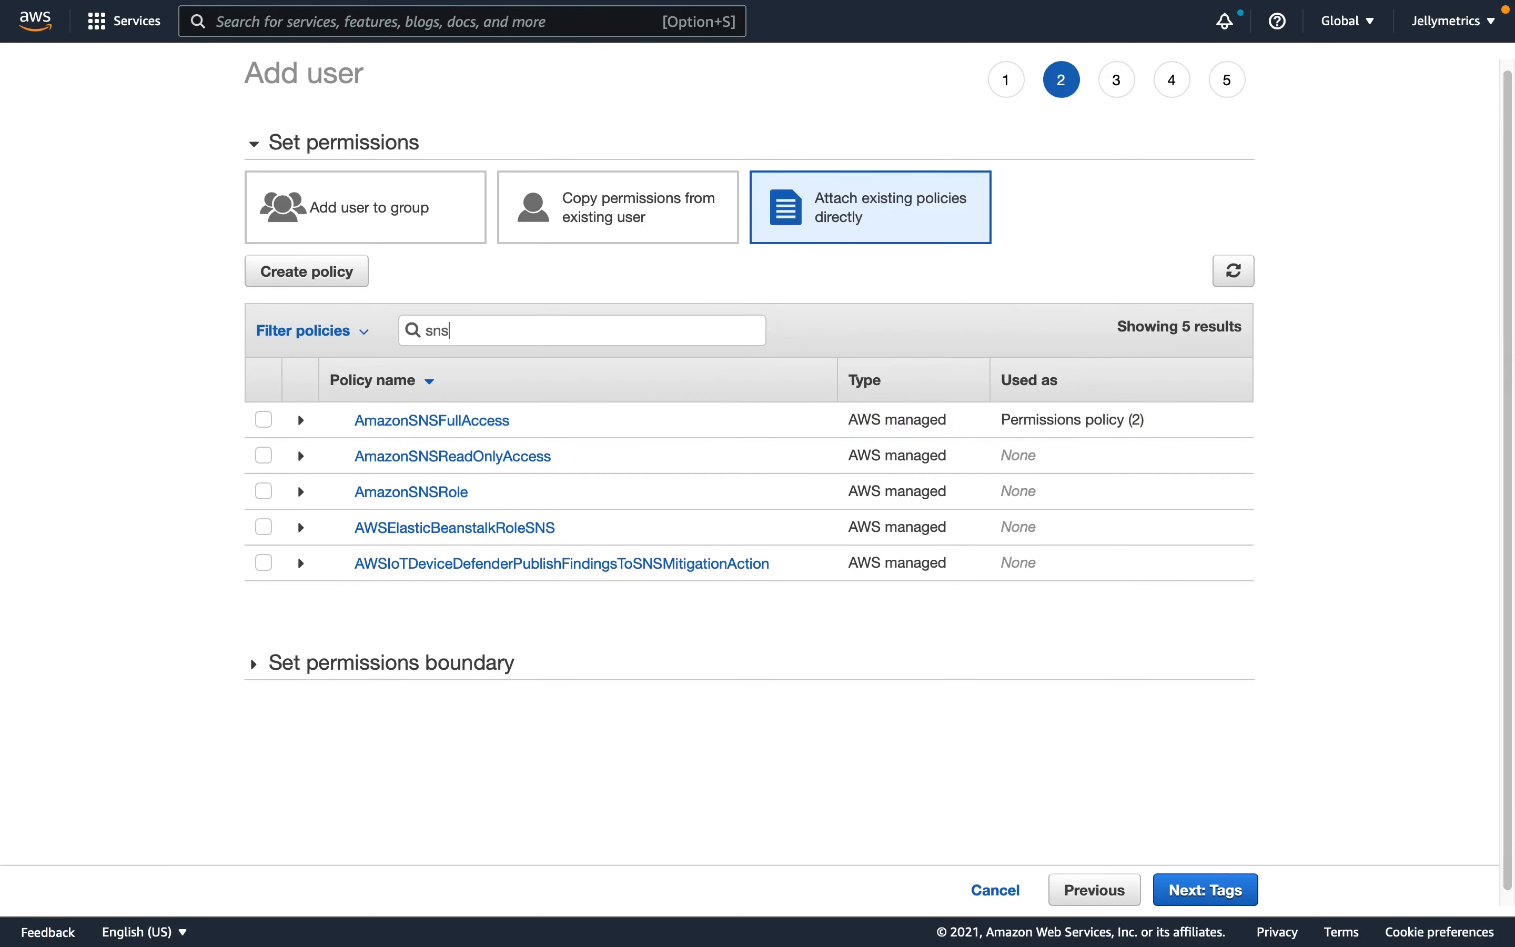
{"action": "left_click", "coordinate": [264, 421]}
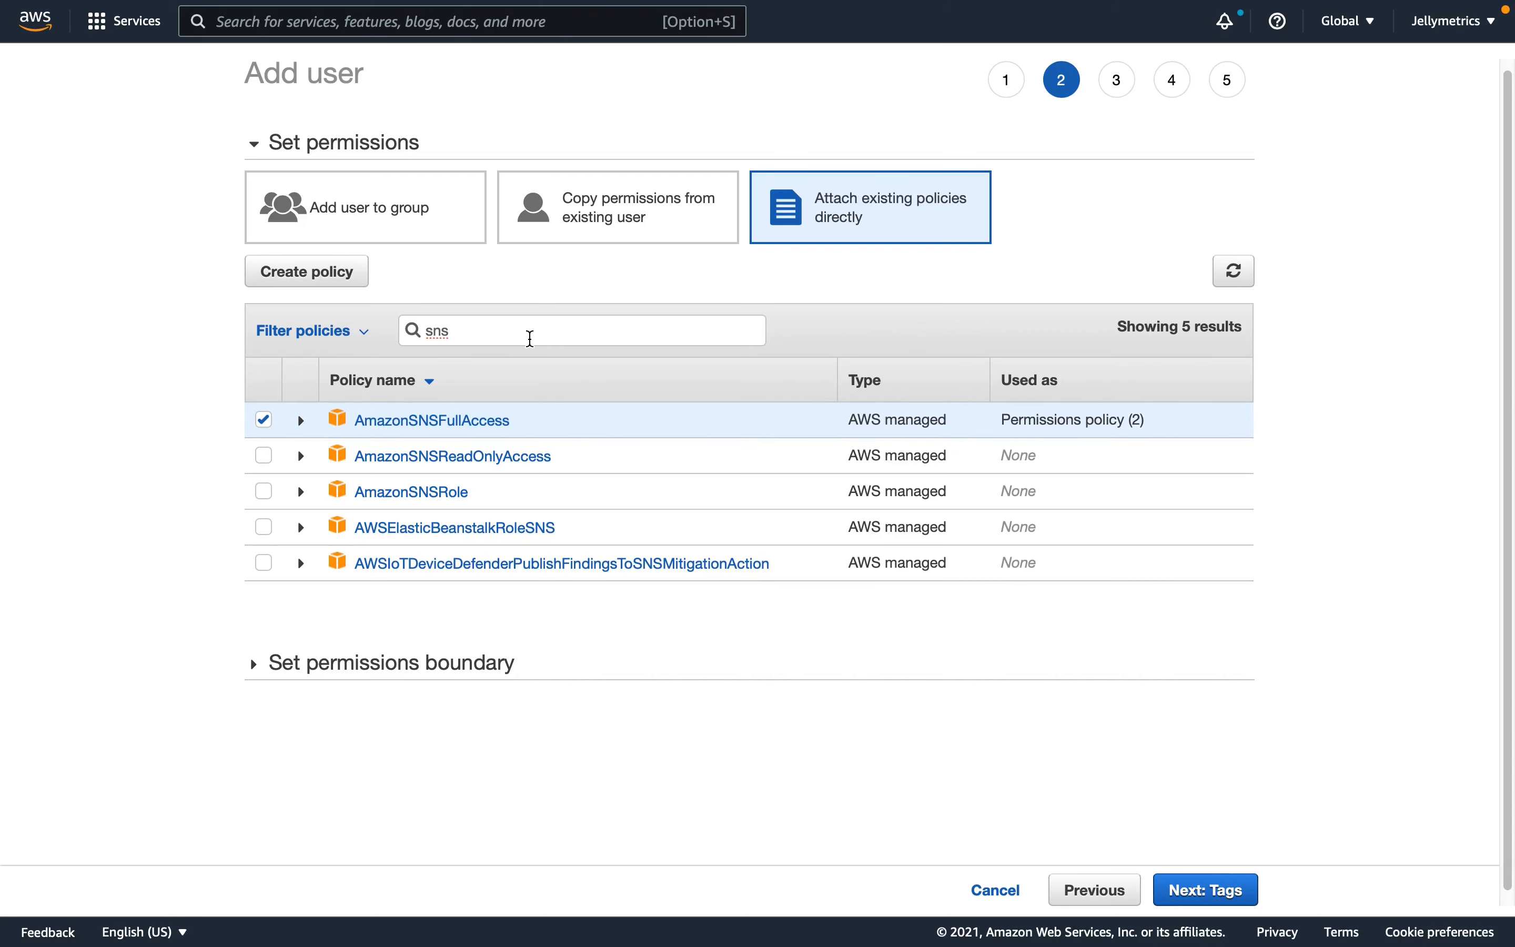
- Skip the tags, review the two managed policies in the permissions summary, and create the user
{"action": "left_click", "coordinate": [1249, 890]}
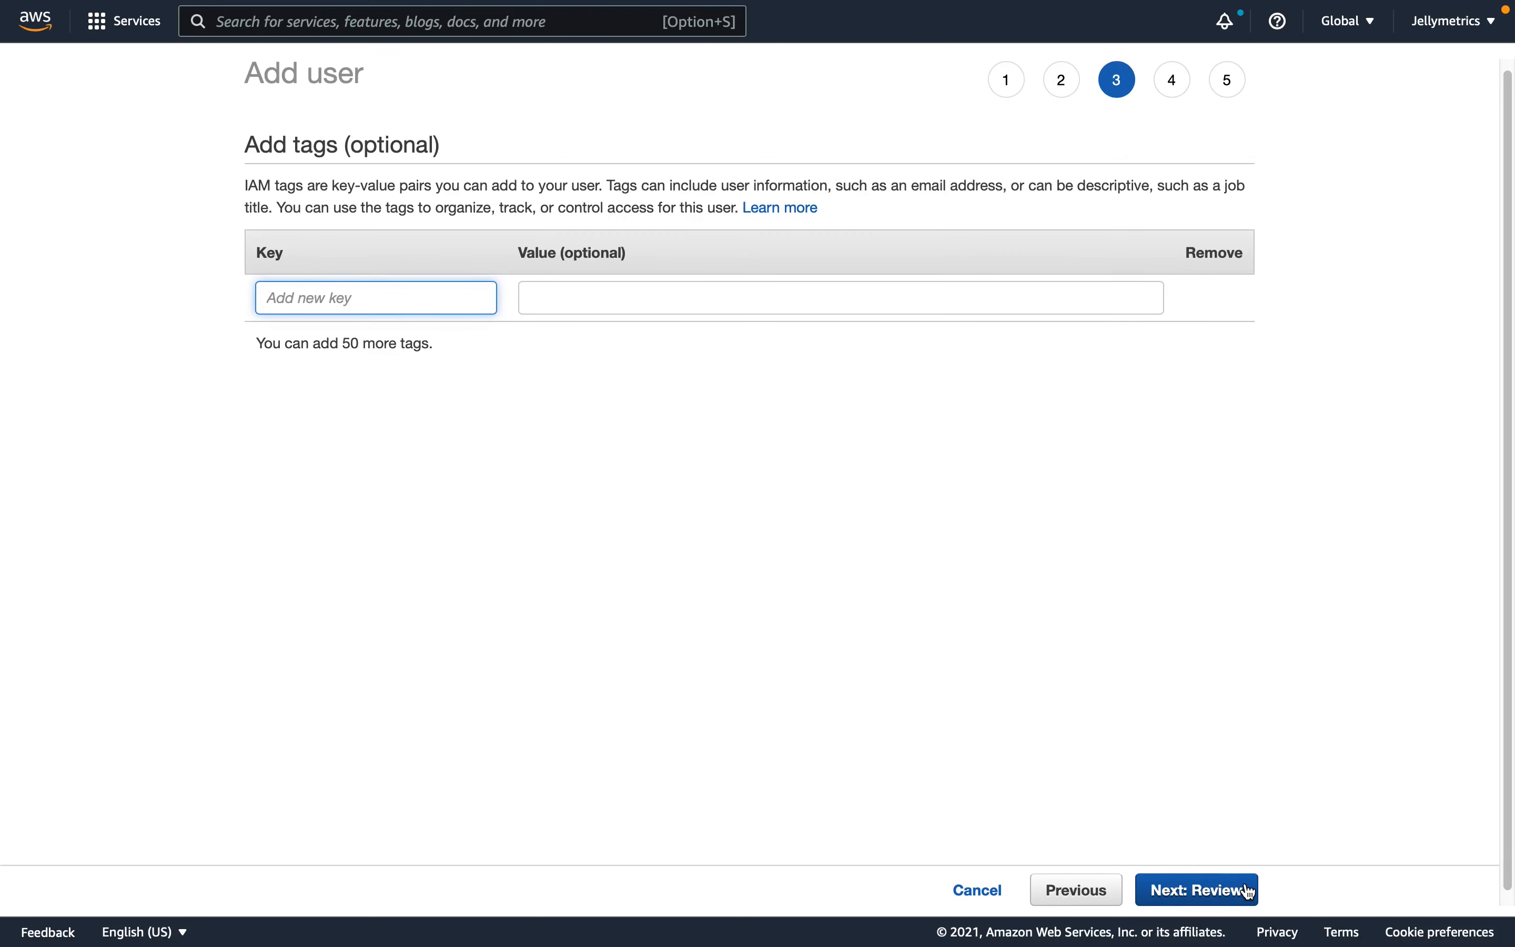
{"action": "left_click", "coordinate": [1249, 891]}
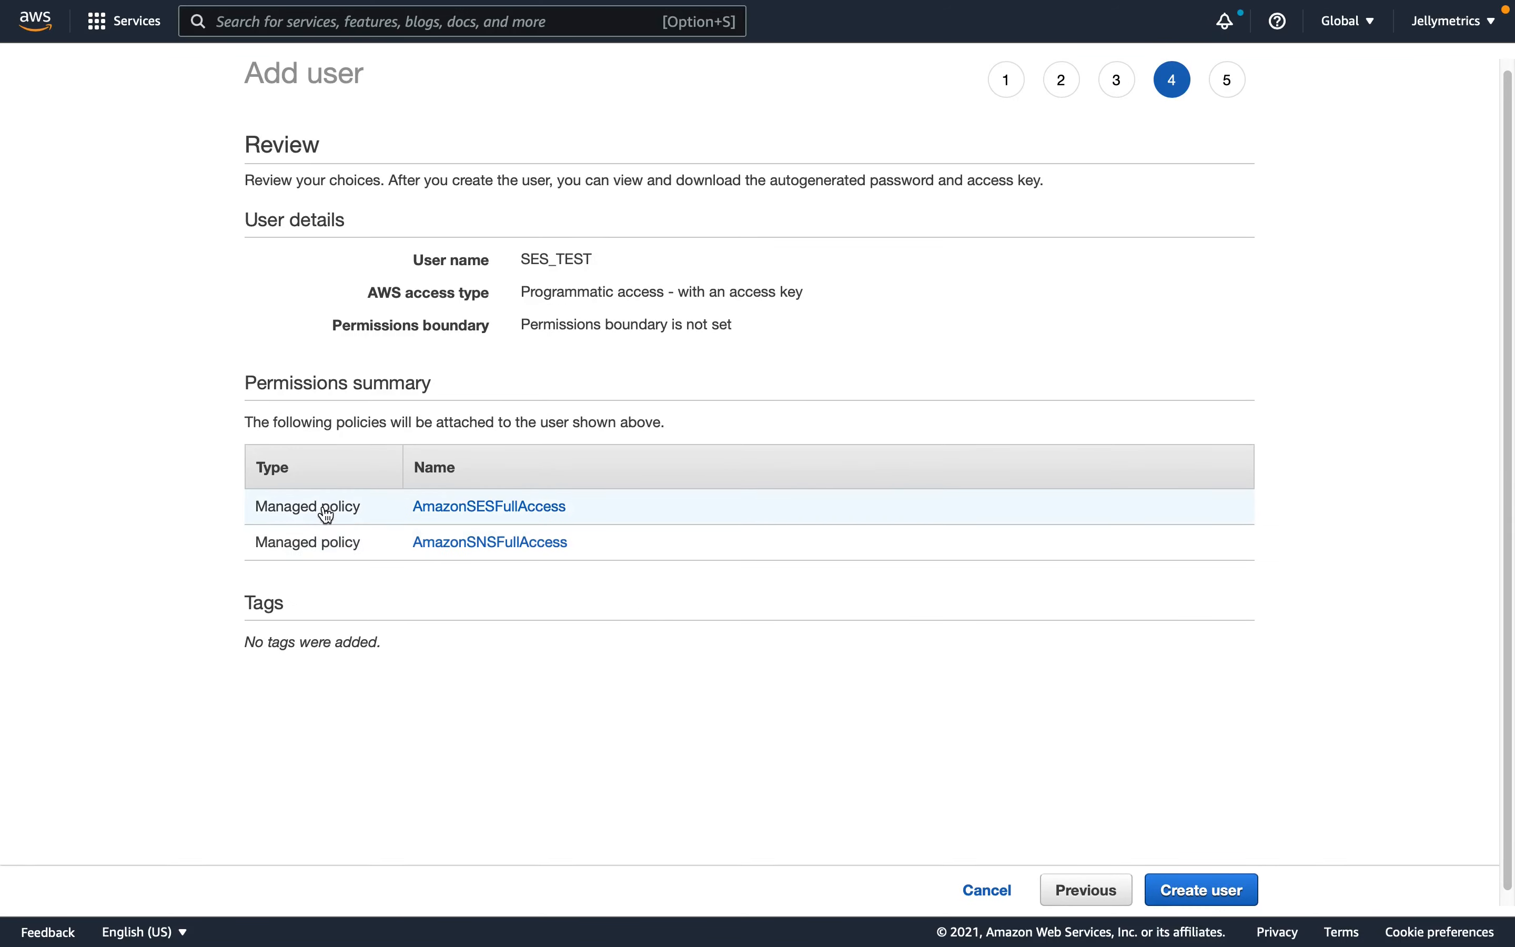
{"action": "left_click_drag", "start_coordinate": [244, 504], "coordinate": [592, 521]}
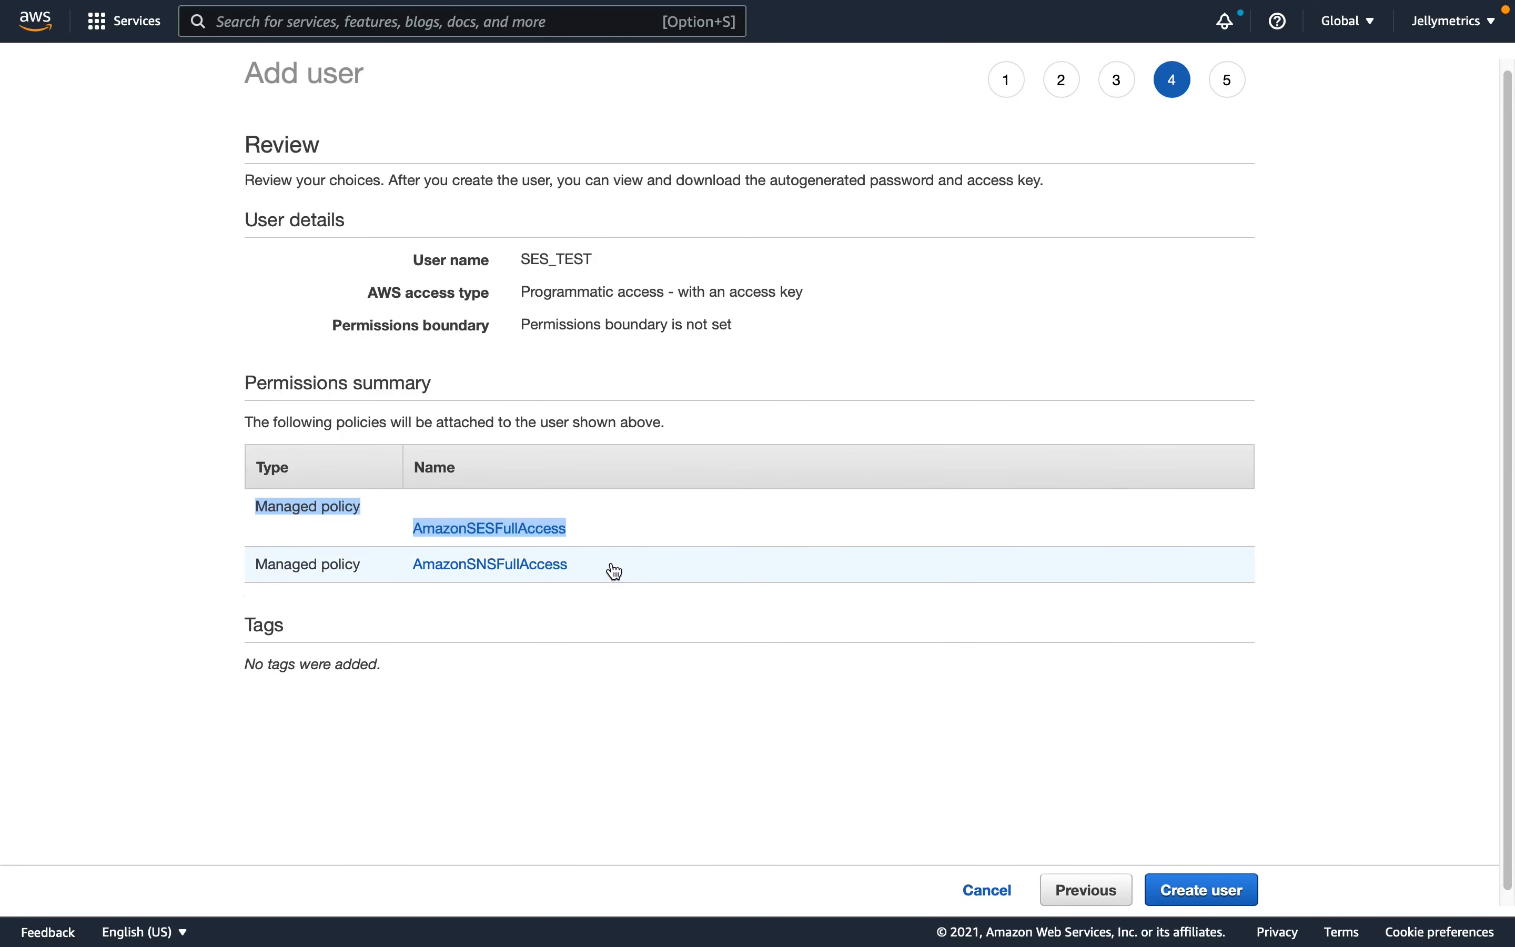
{"action": "left_click_drag", "start_coordinate": [266, 566], "coordinate": [588, 559]}
{"action": "left_click", "coordinate": [606, 617]}
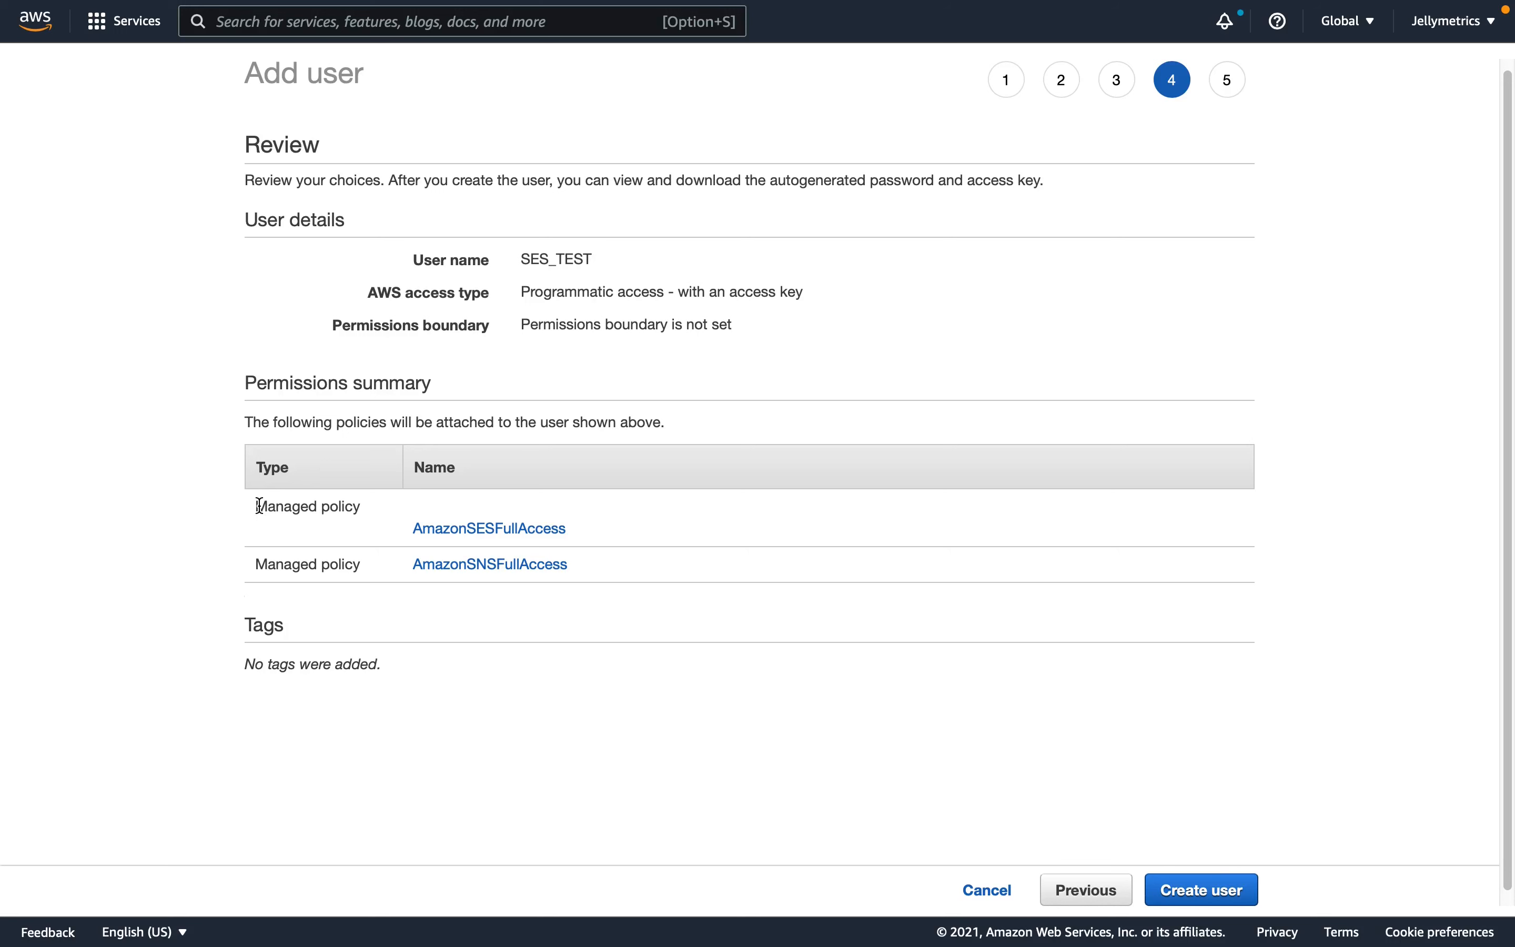
{"action": "left_click", "coordinate": [1176, 891]}
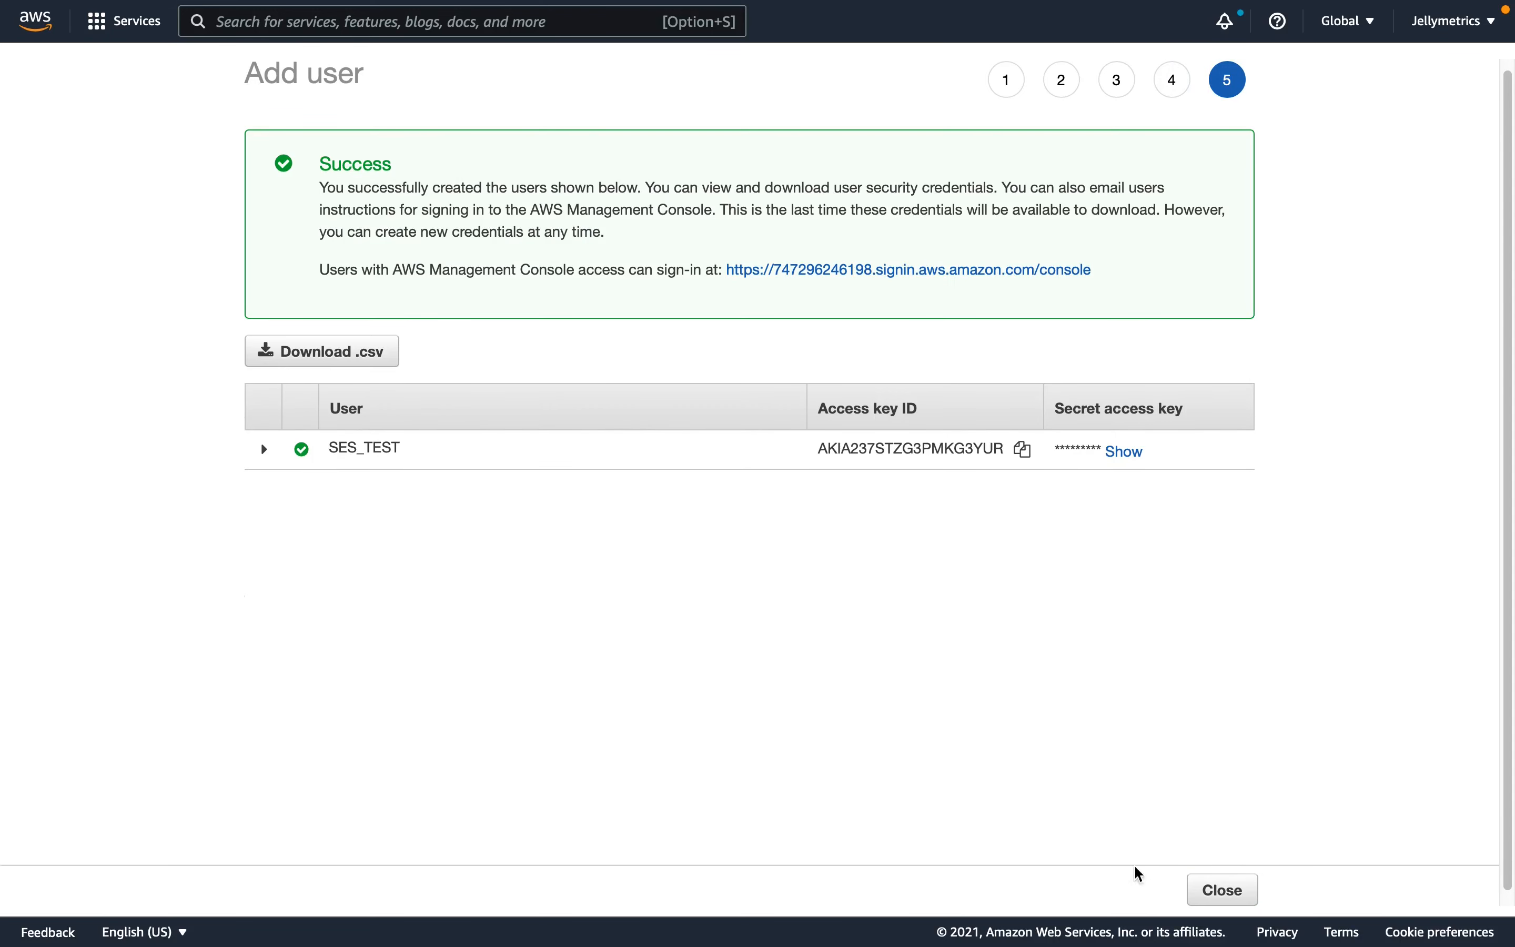
- Locate the SES_TEST user's access credentials and copy the access key ID
{"action": "left_click_drag", "start_coordinate": [837, 408], "coordinate": [926, 412]}
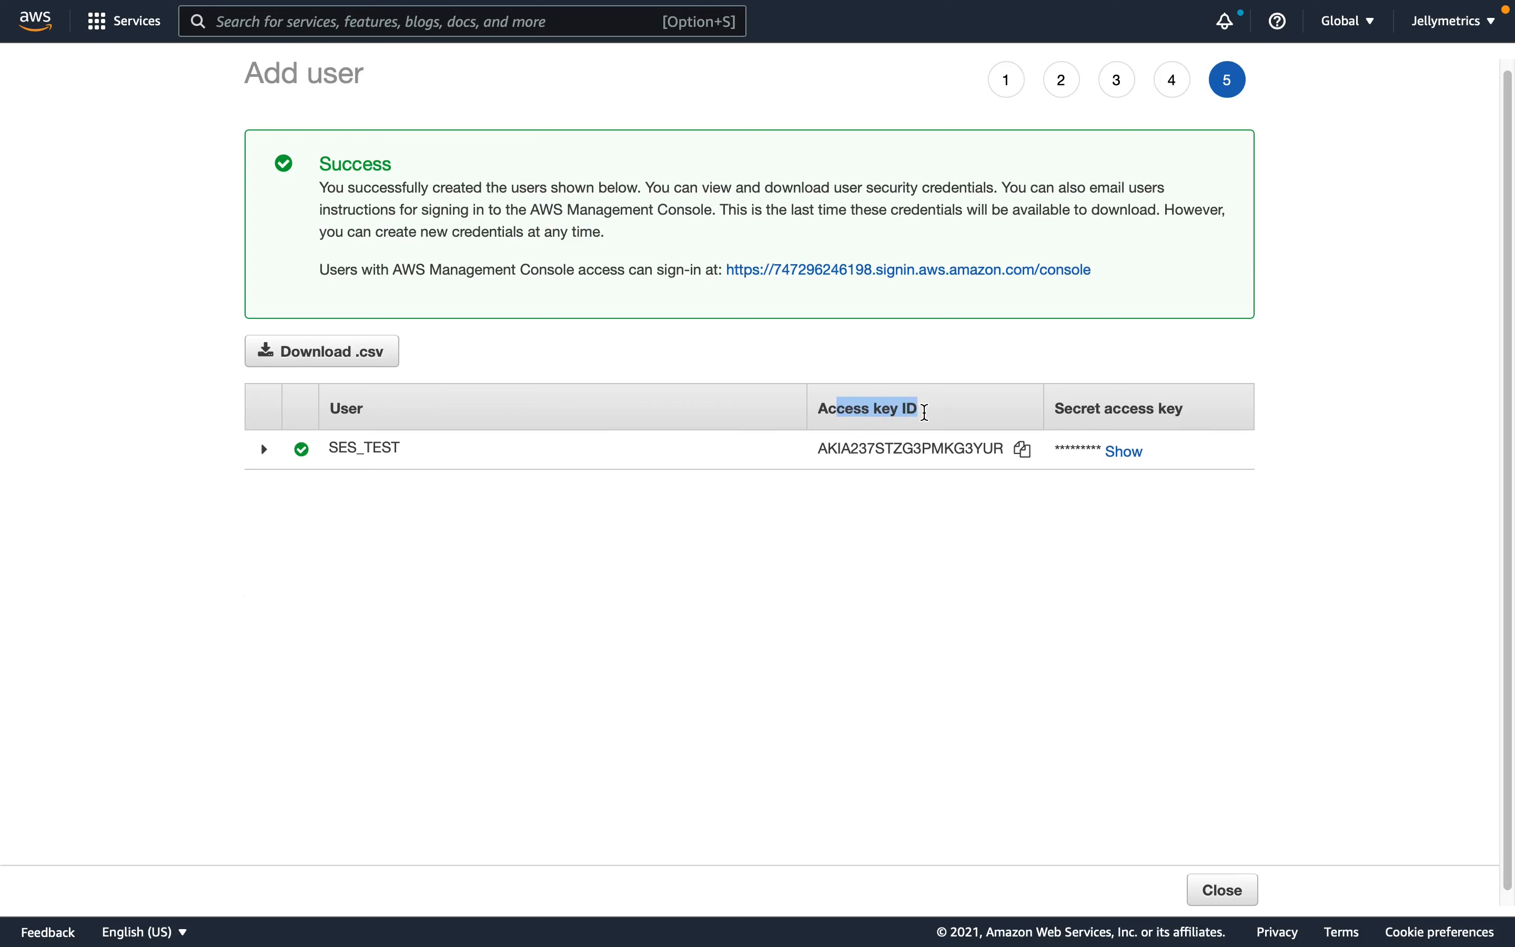
{"action": "left_click_drag", "start_coordinate": [1058, 411], "coordinate": [1186, 412]}
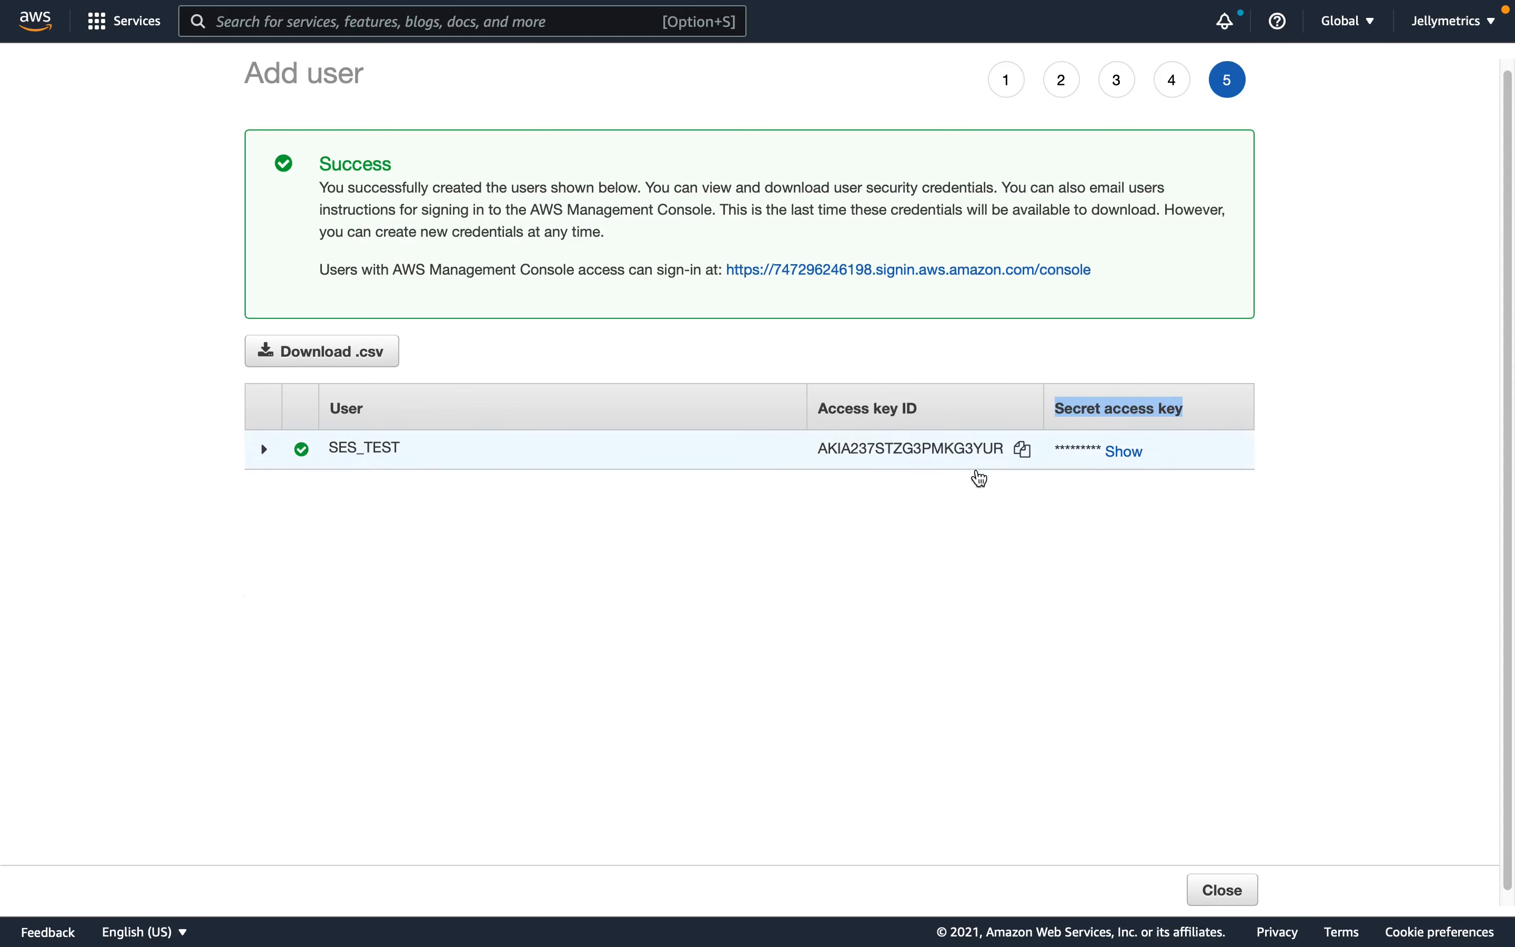
{"action": "left_click", "coordinate": [1024, 454]}
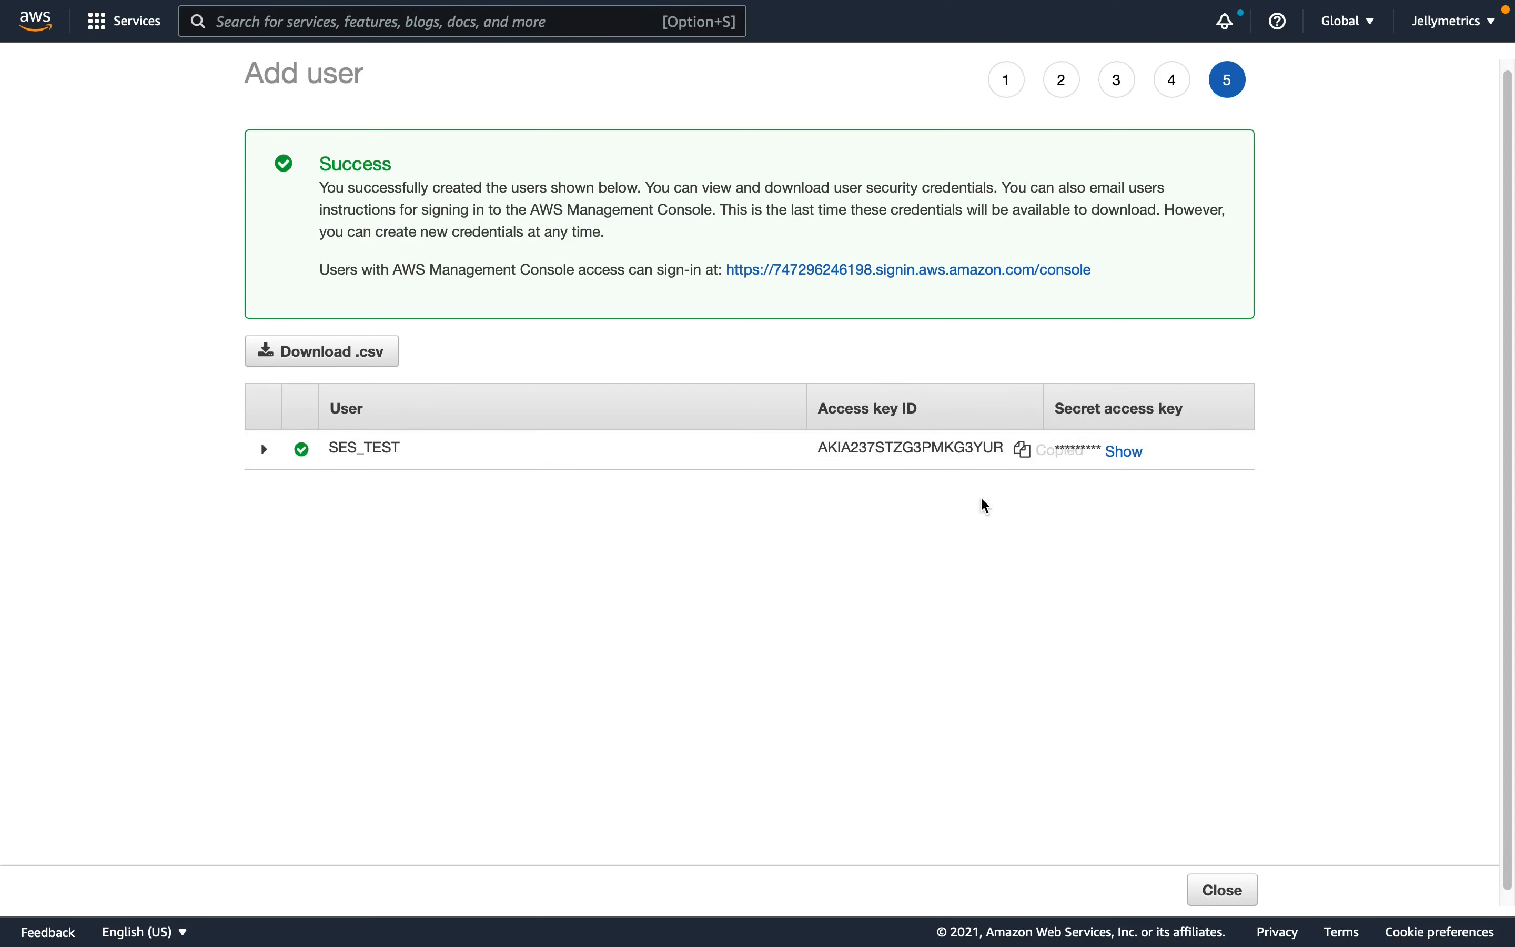
- Switch to Jellyreach and add Amazon SES as email provider, with region US East (N. Virginia) and the copied access key ID
{"action": "key", "text": "ctrl+Tab"}
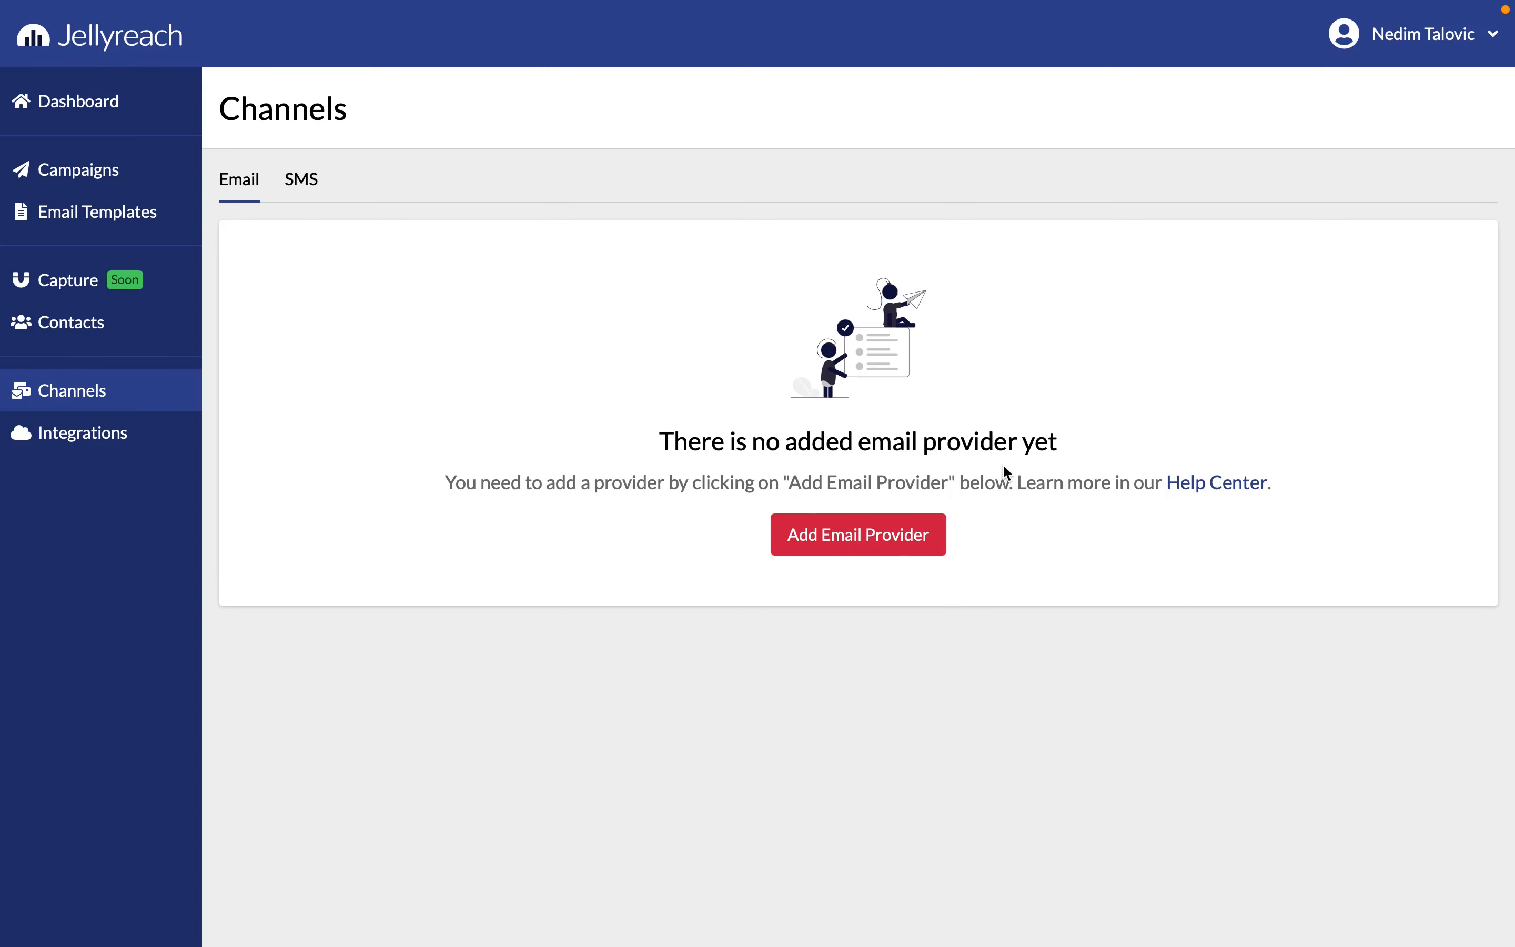
{"action": "left_click", "coordinate": [863, 548]}
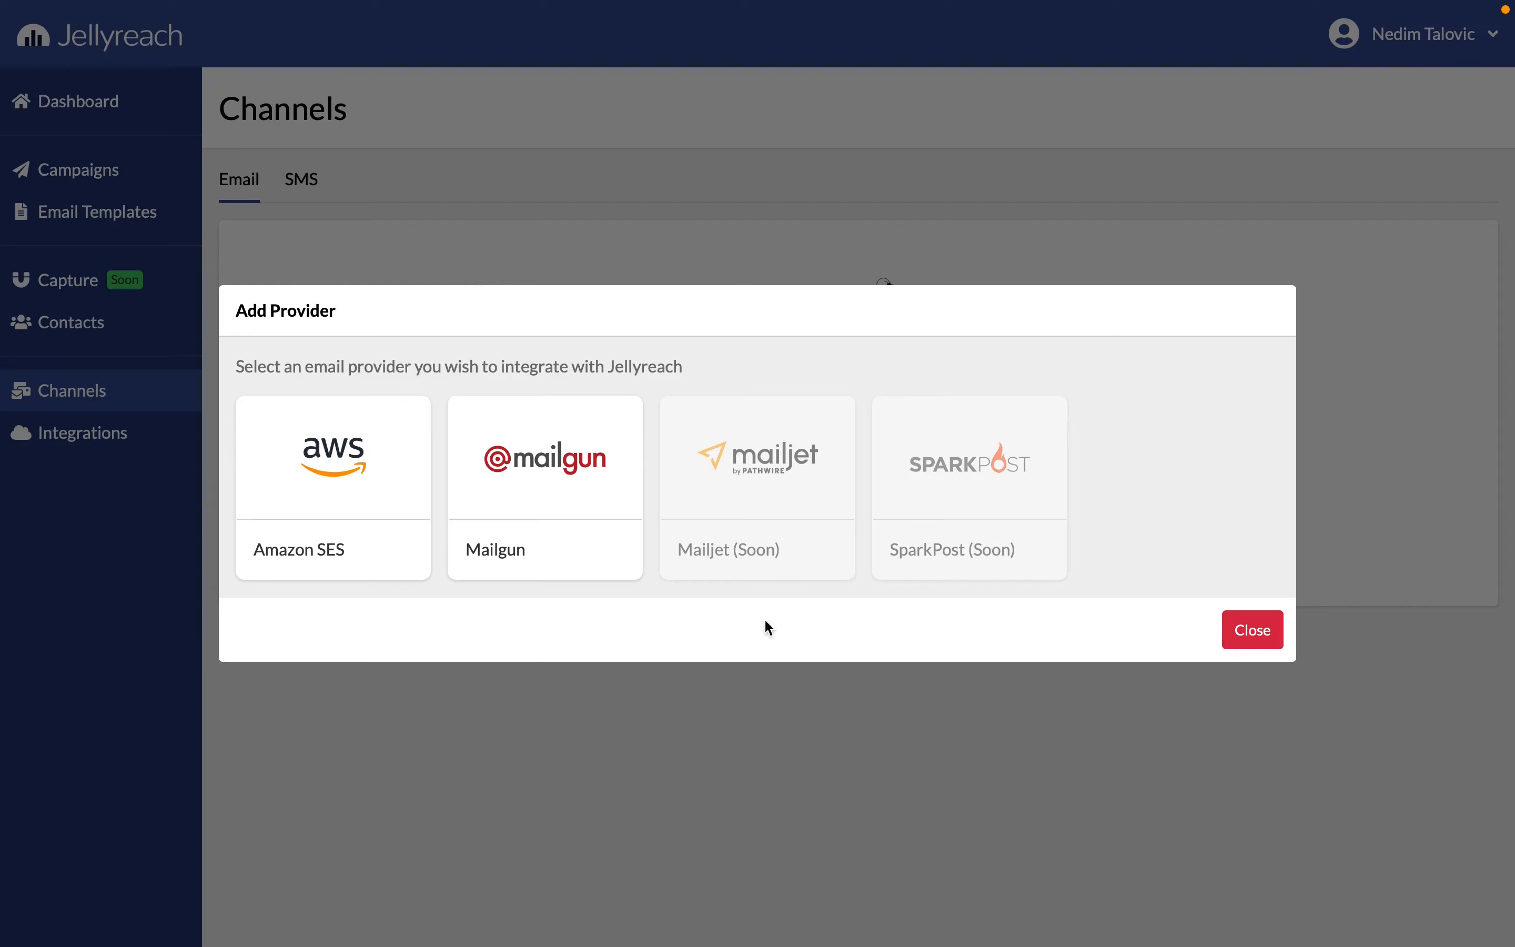
{"action": "left_click", "coordinate": [363, 495]}
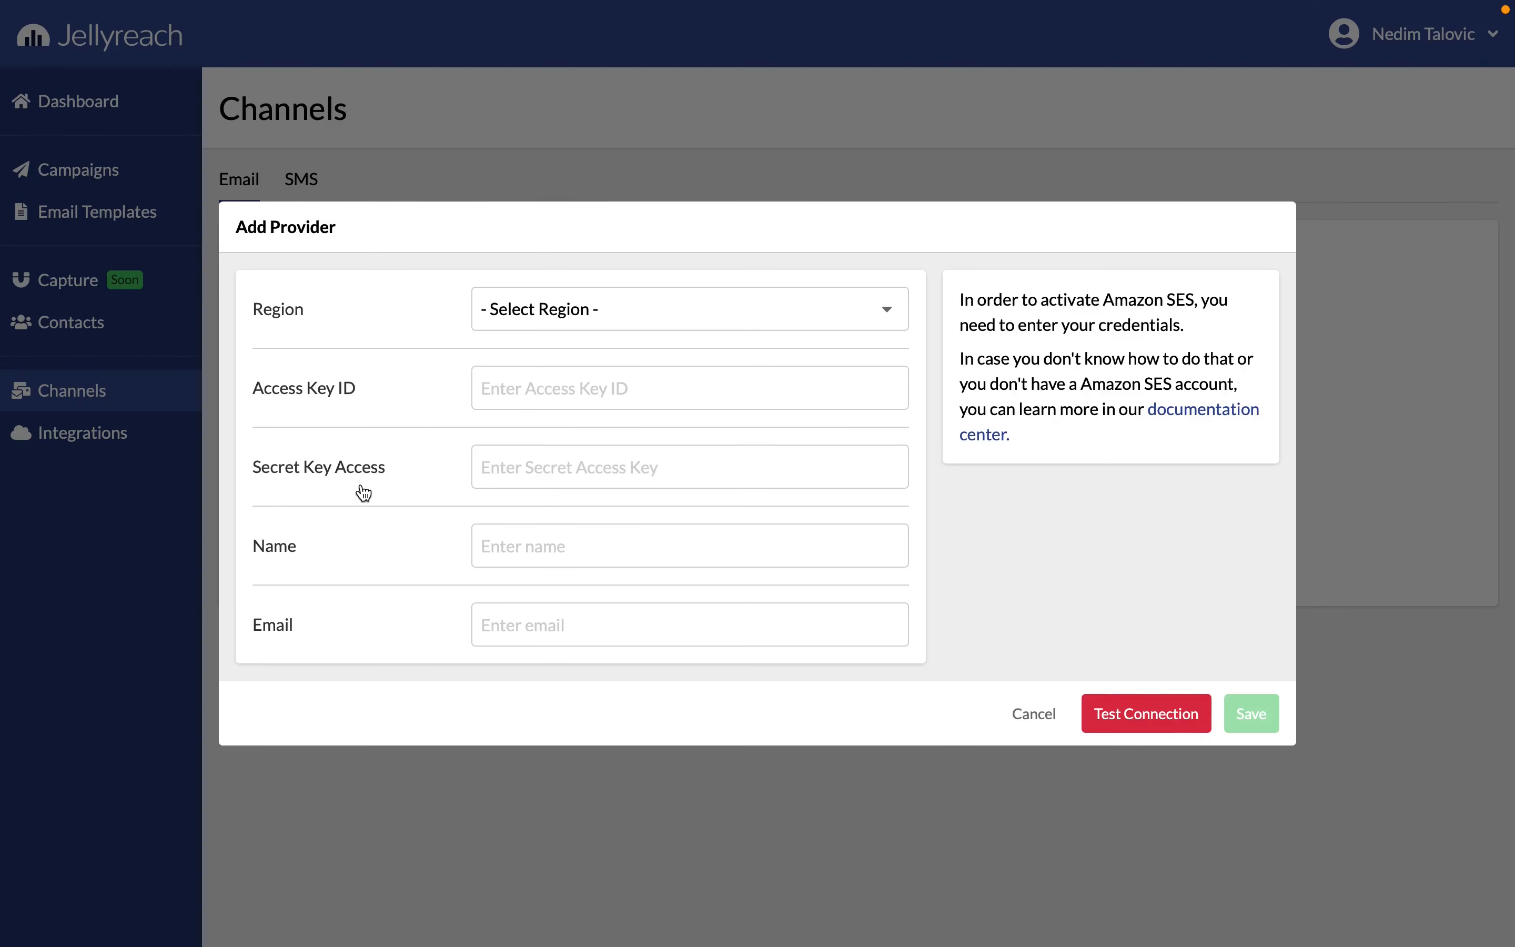
{"action": "left_click", "coordinate": [549, 317]}
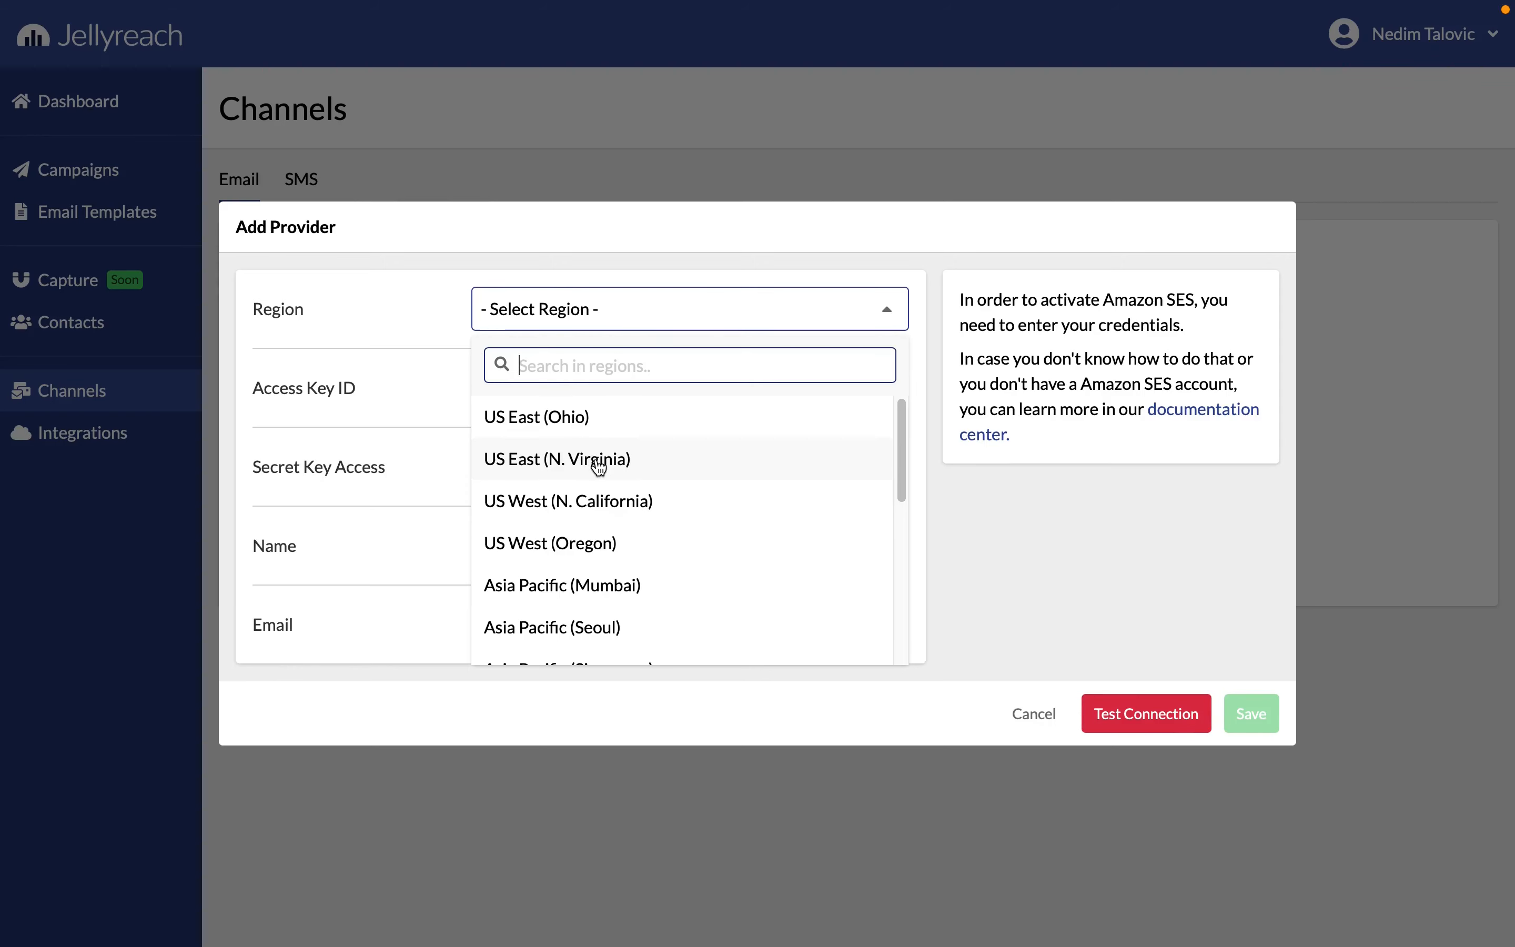
{"action": "left_click", "coordinate": [581, 458]}
{"action": "left_click", "coordinate": [600, 394]}
{"action": "key", "text": "ctrl+v"}
- Reveal and copy the secret access key in the AWS console, and paste it into Jellyreach's Secret Key Access field
{"action": "key", "text": "super+Tab"}
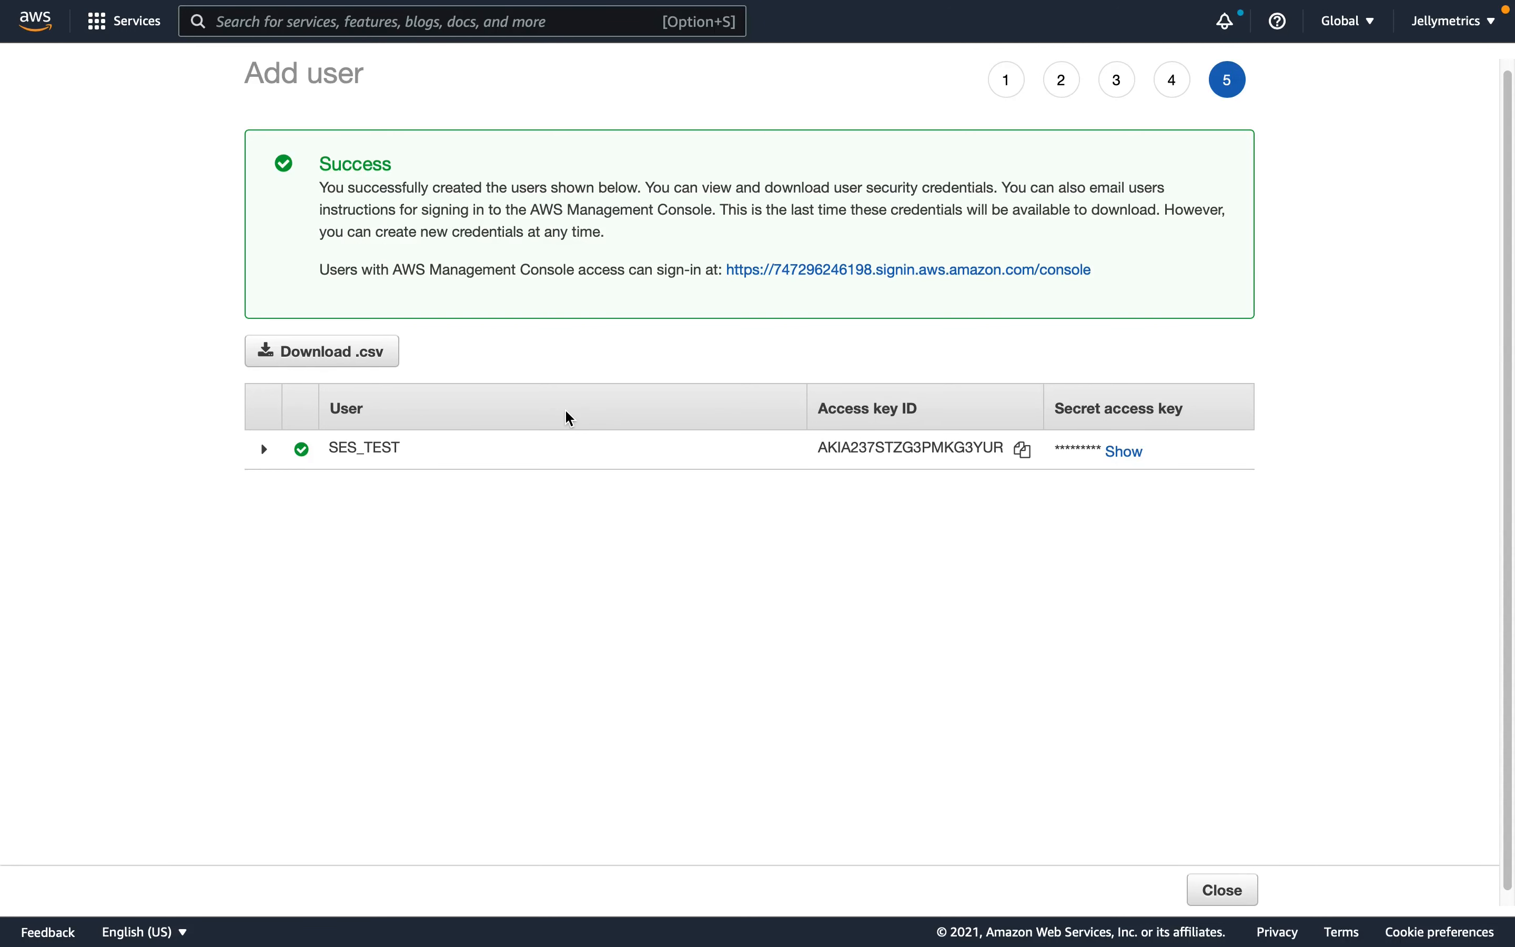
{"action": "left_click", "coordinate": [1133, 457]}
{"action": "double_click", "coordinate": [1132, 465]}
{"action": "triple_click", "coordinate": [1132, 465]}
{"action": "left_click", "coordinate": [1071, 525]}
{"action": "left_click_drag", "start_coordinate": [1060, 457], "coordinate": [1182, 498]}
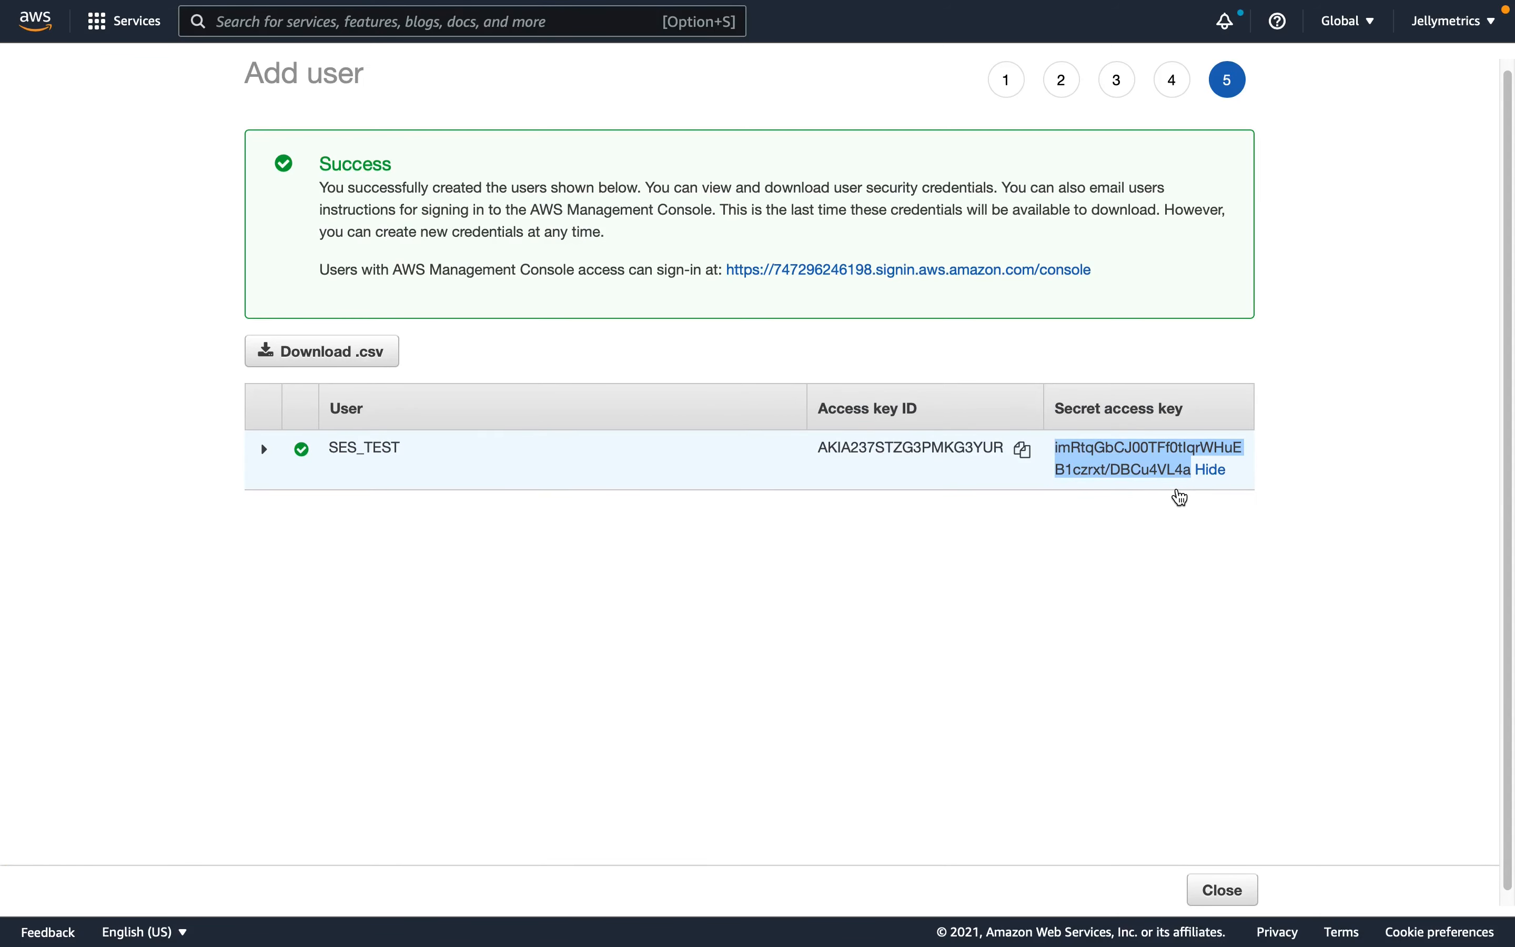
{"action": "key", "text": "super+c"}
{"action": "key", "text": "super+Tab"}
{"action": "left_click", "coordinate": [669, 452]}
{"action": "key", "text": "super+v"}
- Enter the provider's sender name and sender email address, and test the connection
{"action": "left_click", "coordinate": [625, 546]}
{"action": "type", "text": "Nedim"}
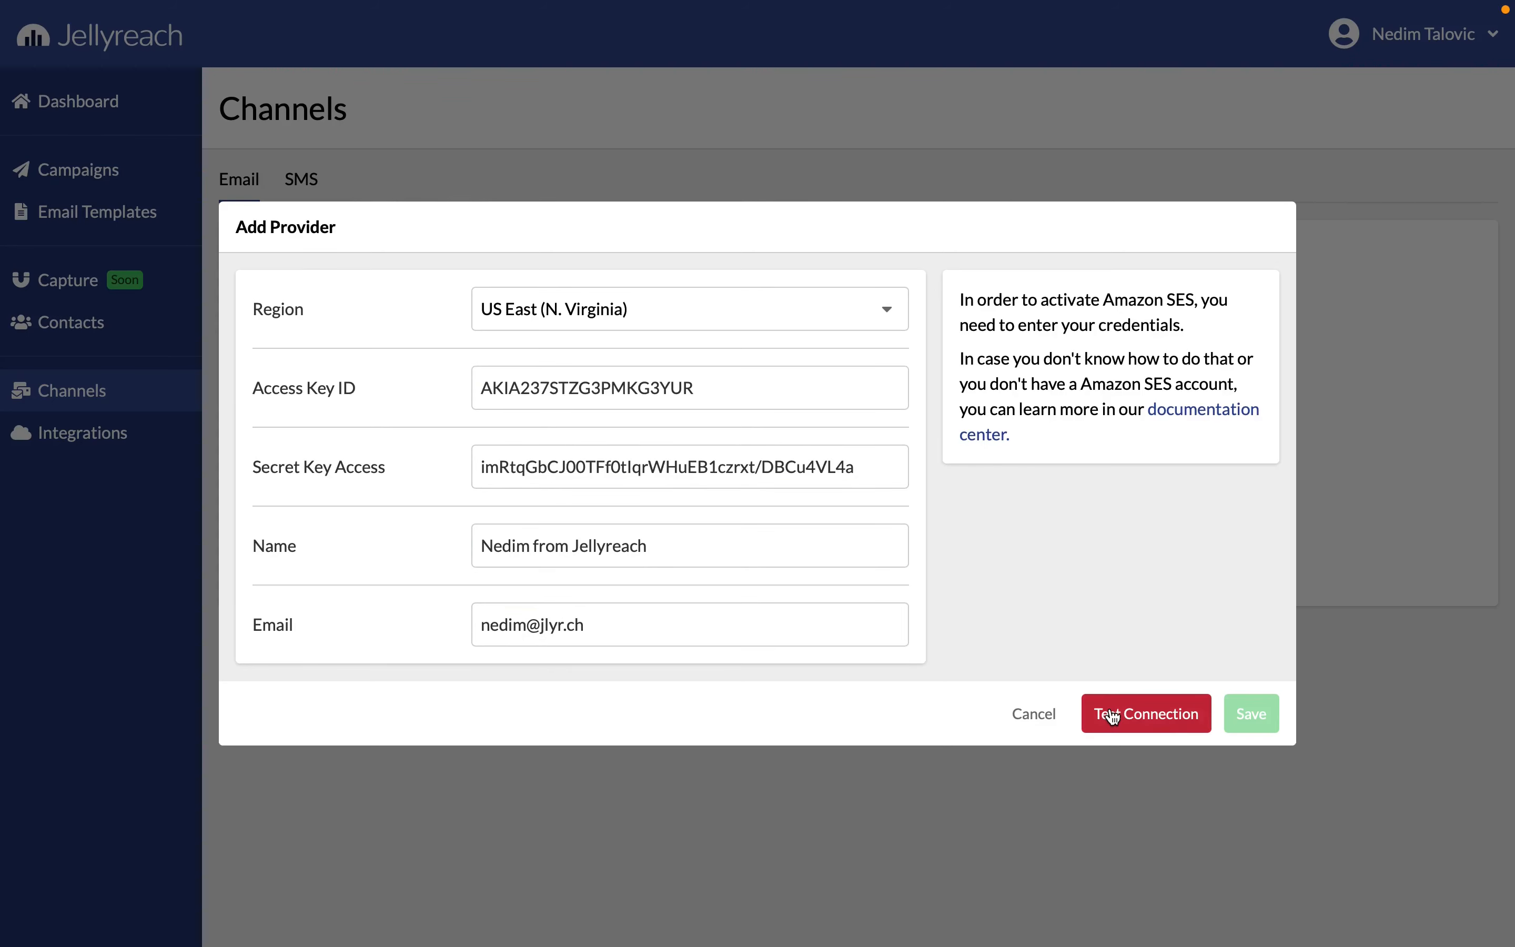
{"action": "left_click", "coordinate": [1113, 715]}
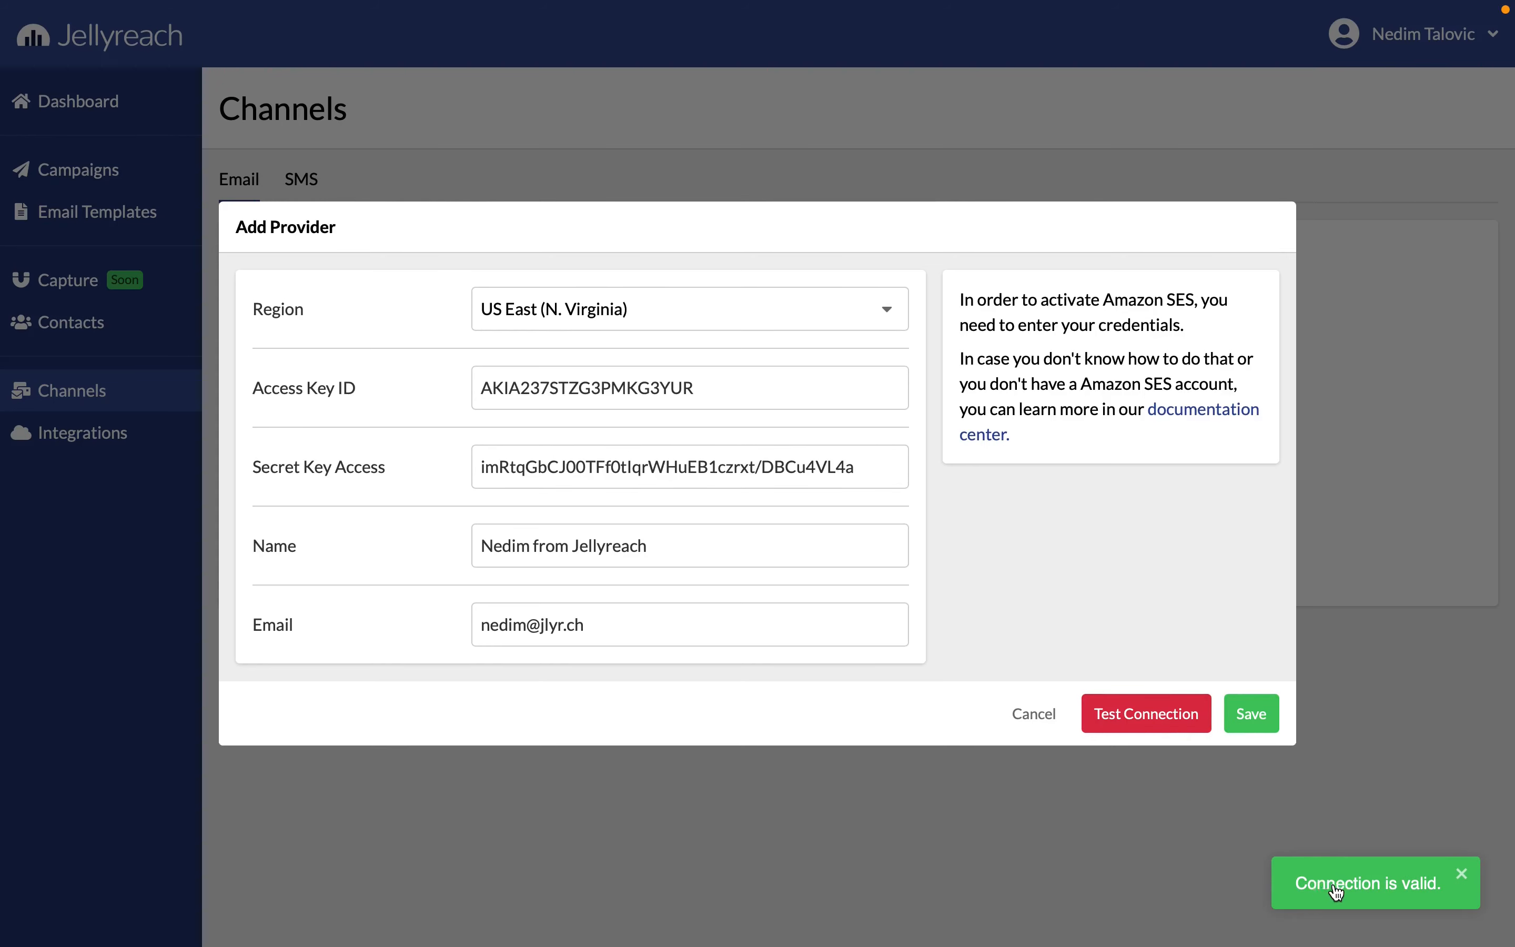
- Test the connection with the last character of the access key ID removed, then restore the character and retest
{"action": "left_click", "coordinate": [797, 384]}
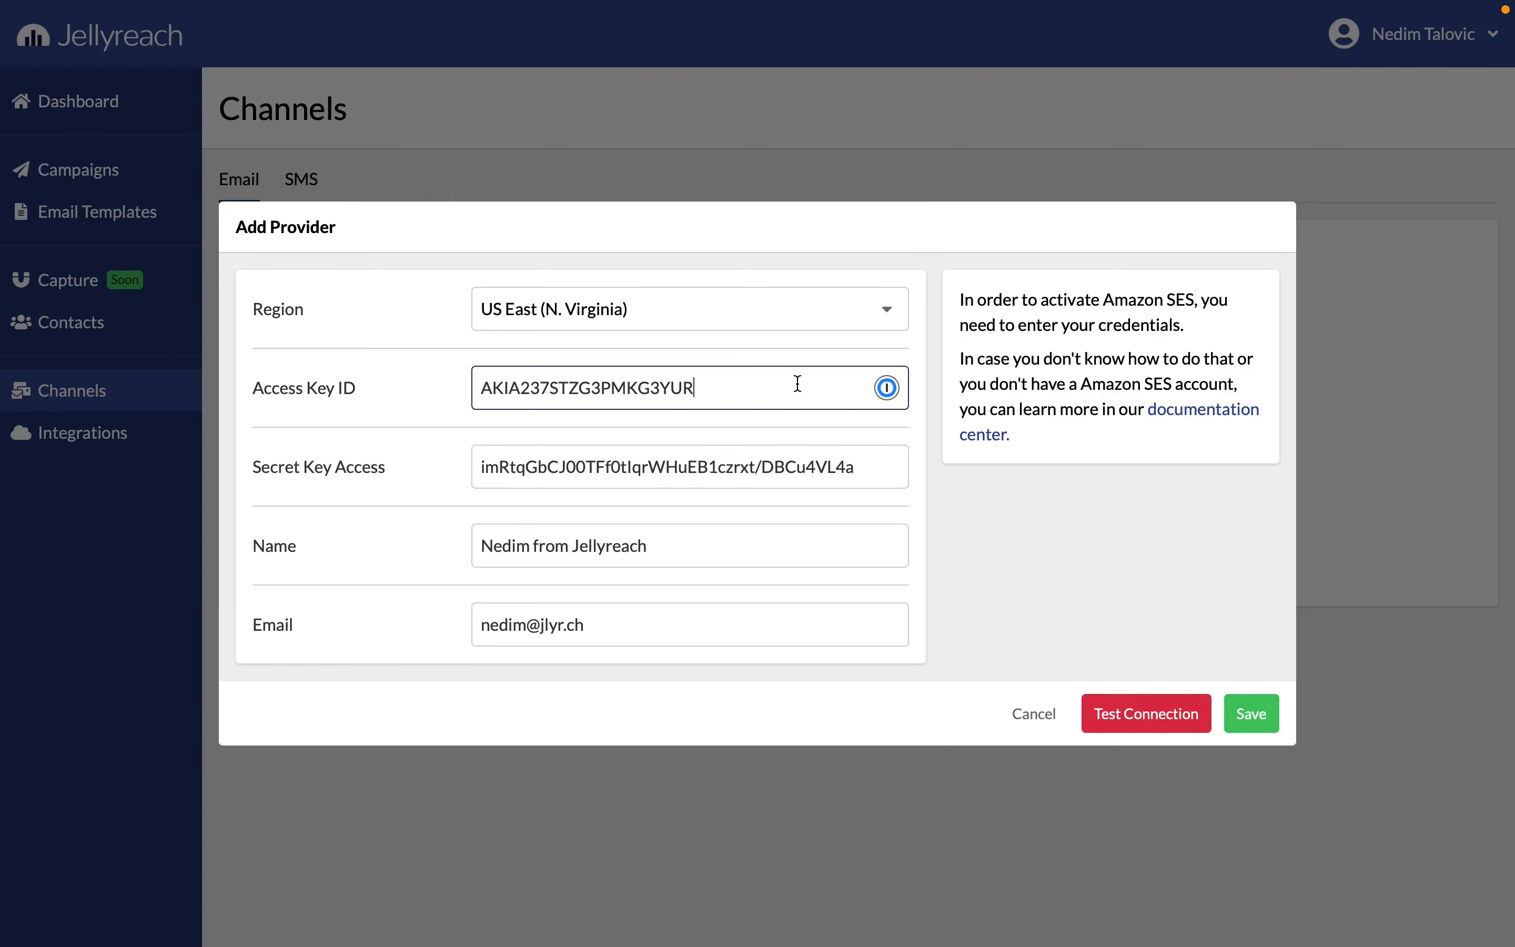
{"action": "key", "text": "BackSpace"}
{"action": "left_click", "coordinate": [1122, 707]}
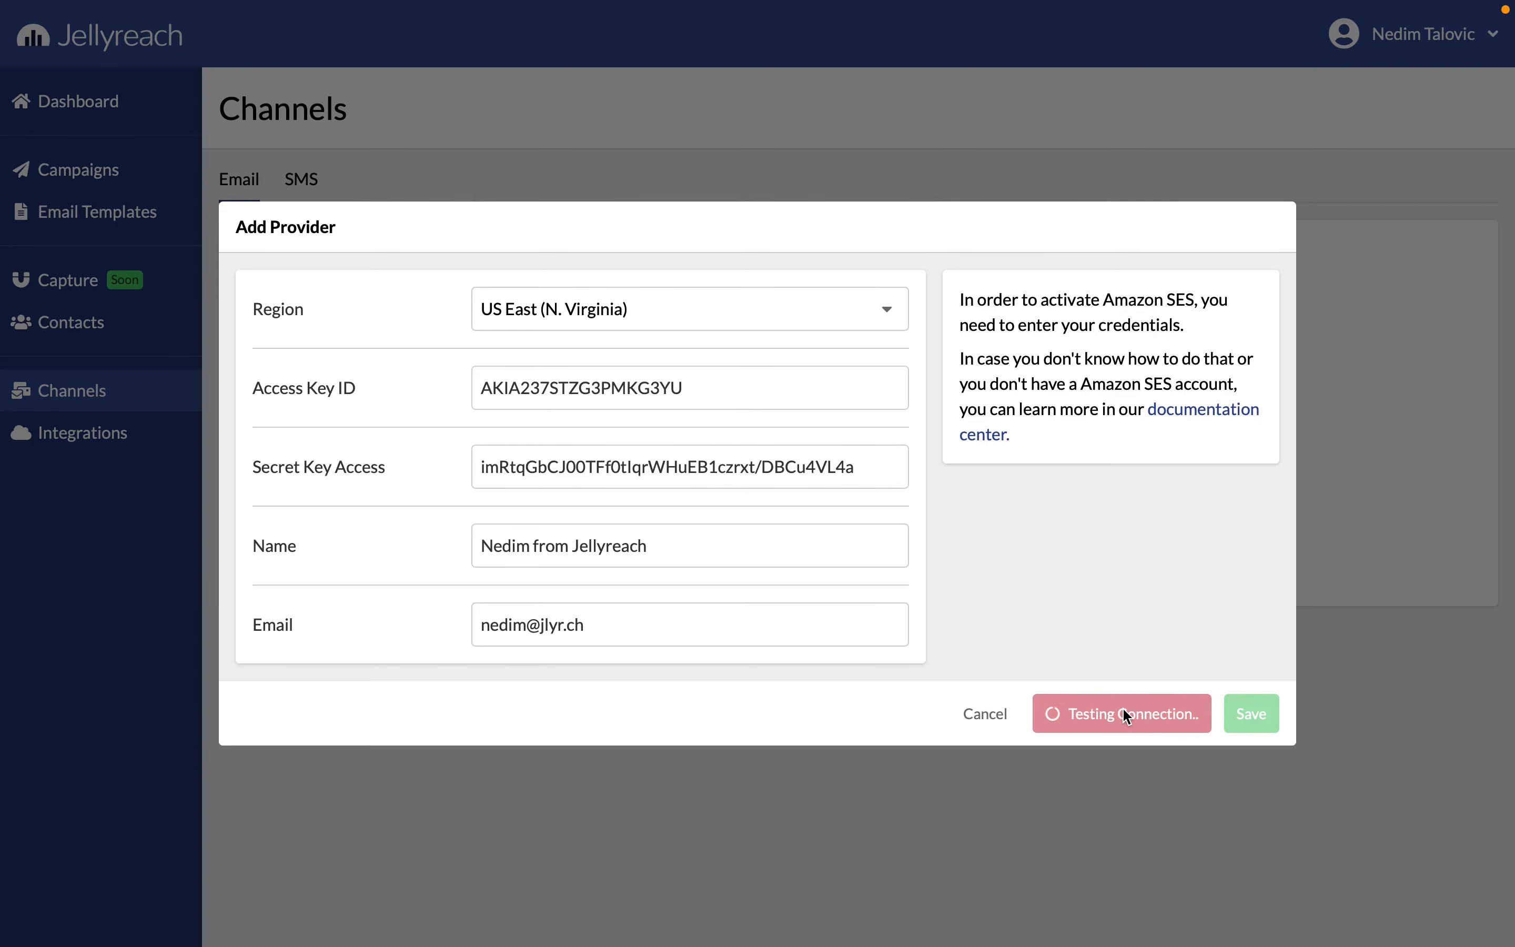
{"action": "left_click", "coordinate": [804, 395]}
{"action": "type", "text": "R"}
{"action": "left_click", "coordinate": [1124, 711]}
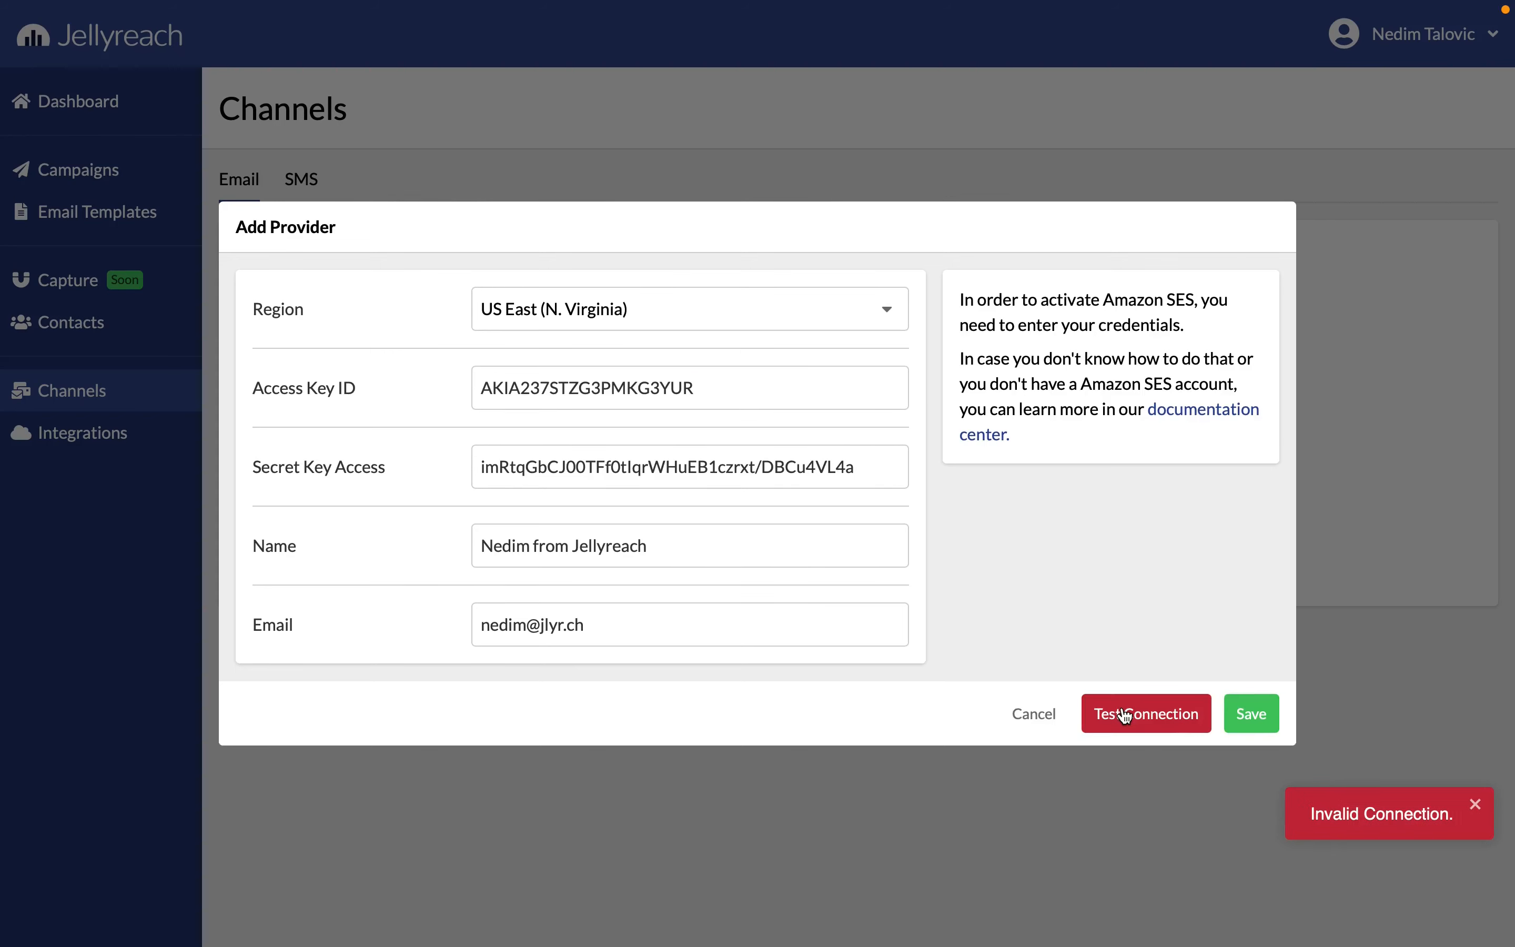
- Save the Amazon SES email provider with the entered credentials and sender details
{"action": "left_click", "coordinate": [1256, 717]}
{"action": "left_click", "coordinate": [1253, 885]}
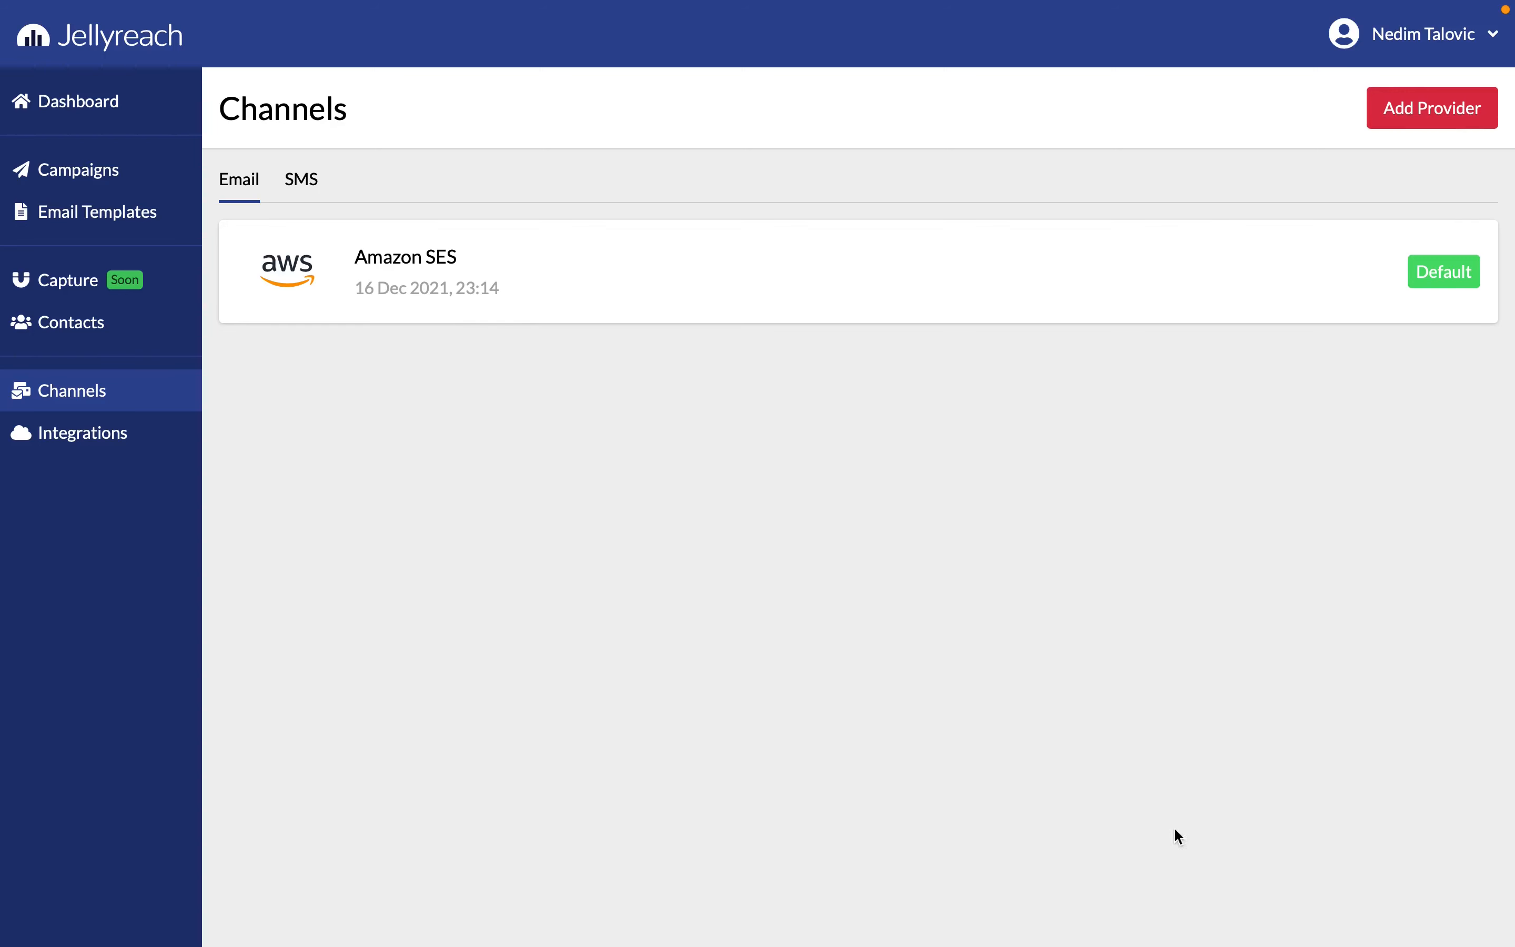
- Switch to the AWS console, close the user creation summary, and permanently delete the IAM user SES_TEST, confirming with its name
{"action": "key", "text": "ctrl+Tab"}
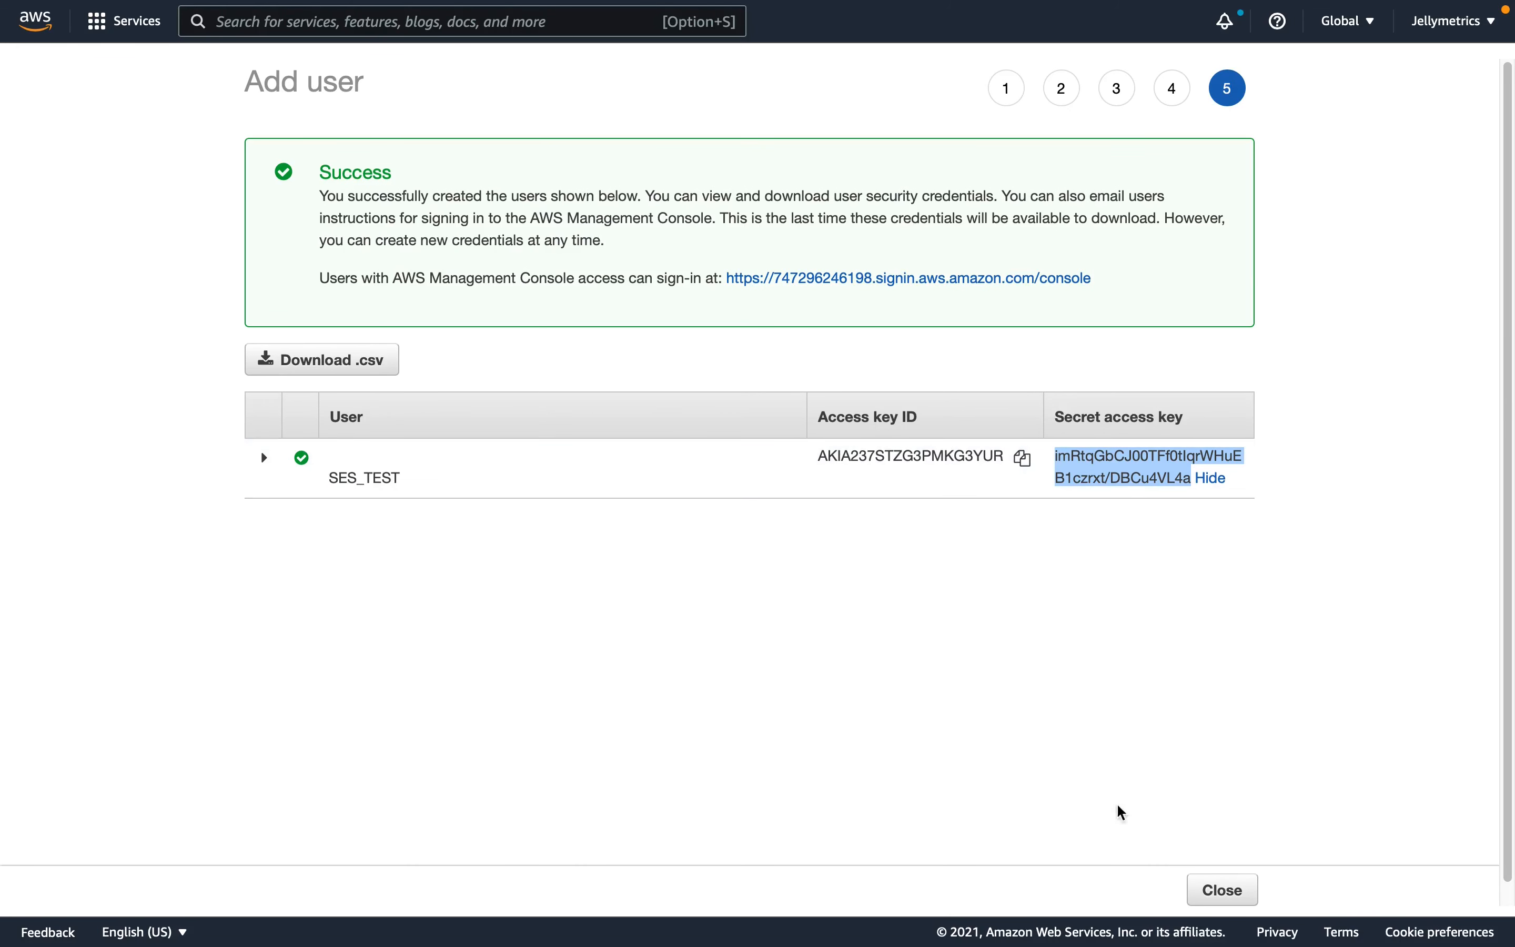
{"action": "left_click", "coordinate": [1199, 892]}
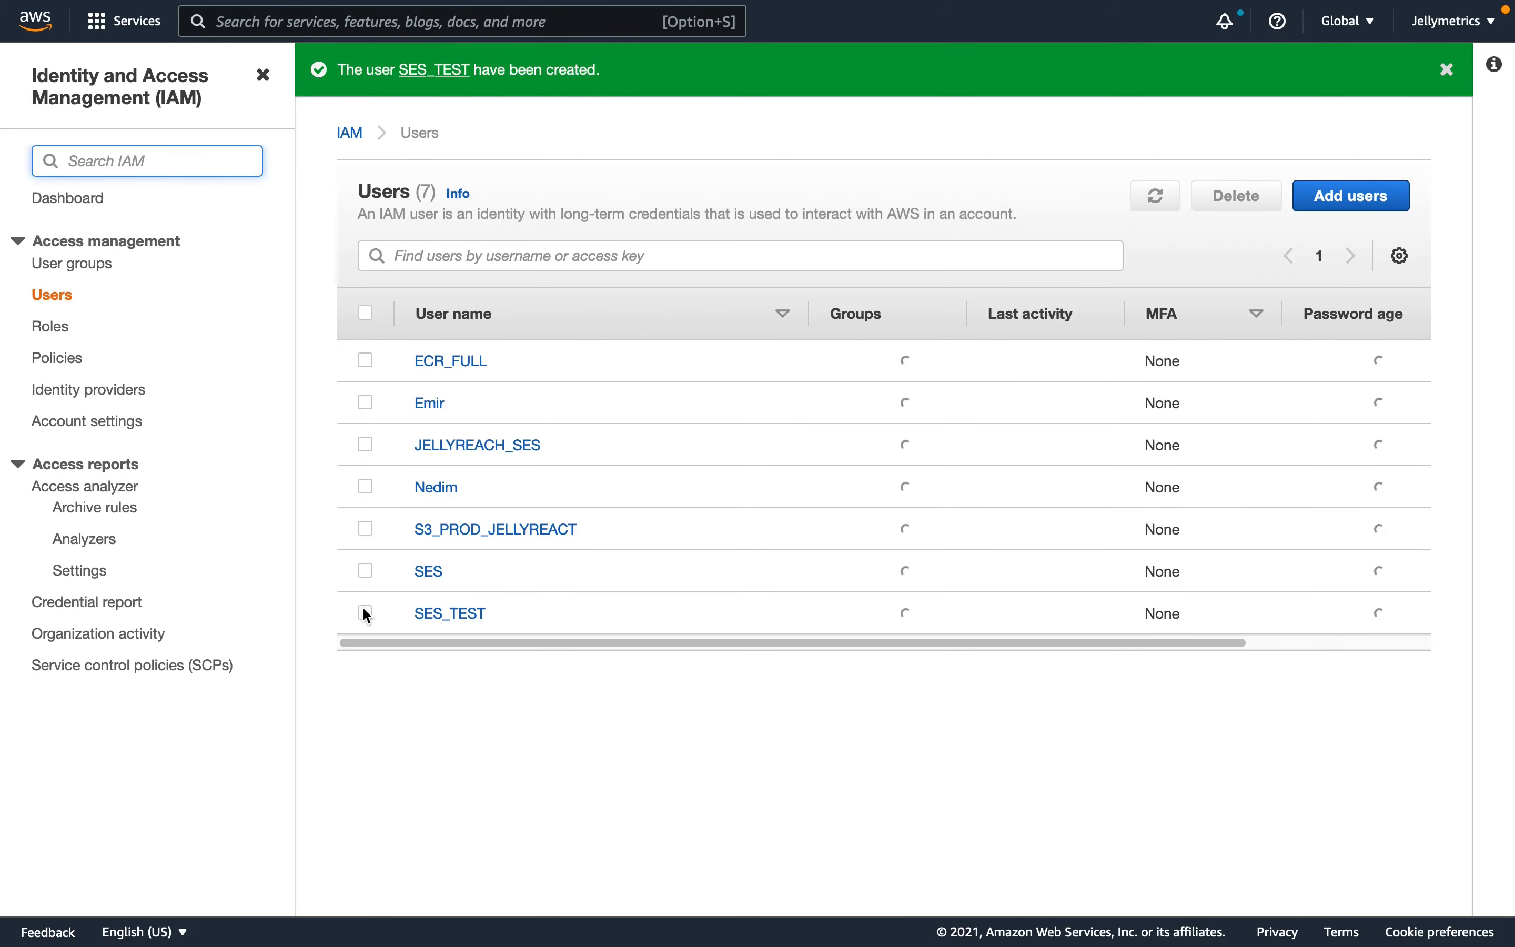
{"action": "left_click", "coordinate": [366, 613]}
{"action": "left_click", "coordinate": [1229, 203]}
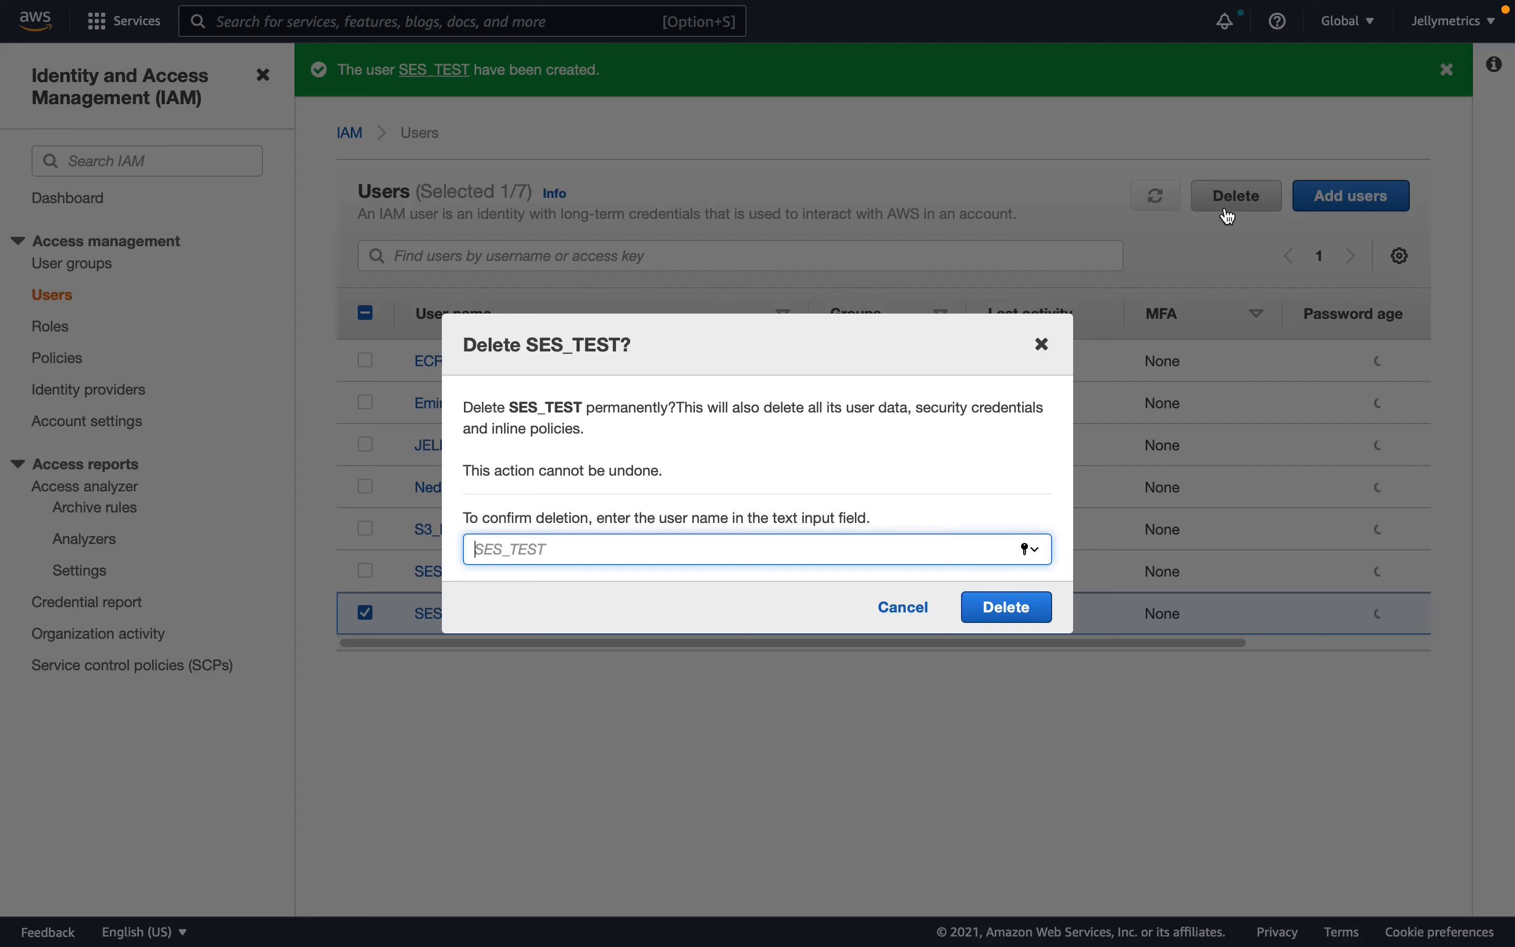
{"action": "type", "text": "SES/"}
{"action": "type", "text": "TEST"}
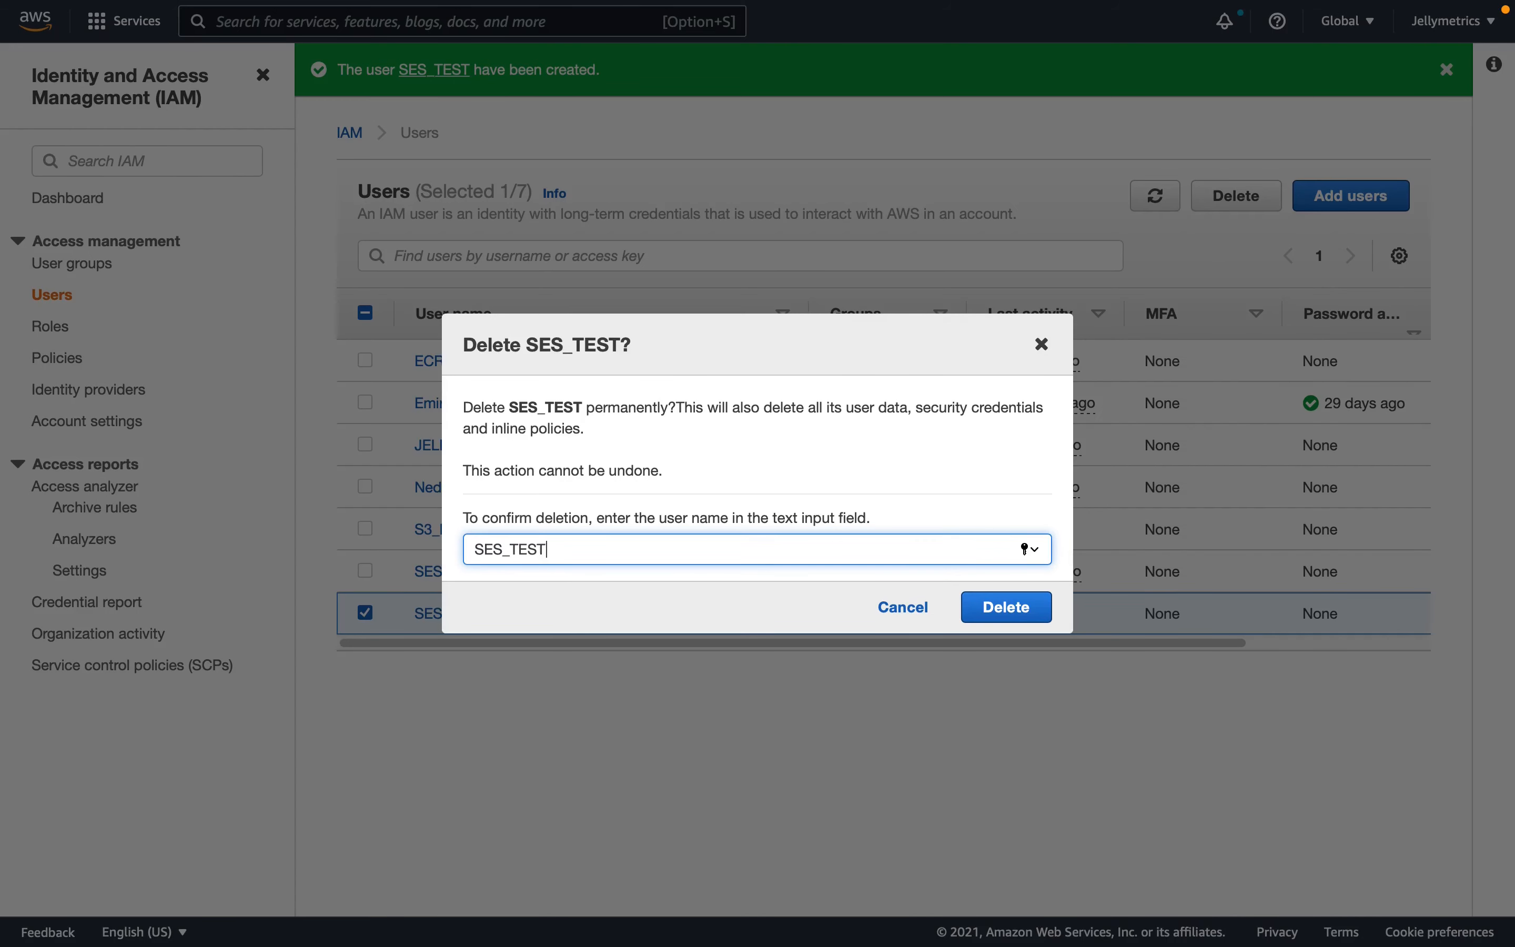
{"action": "left_click", "coordinate": [984, 611]}
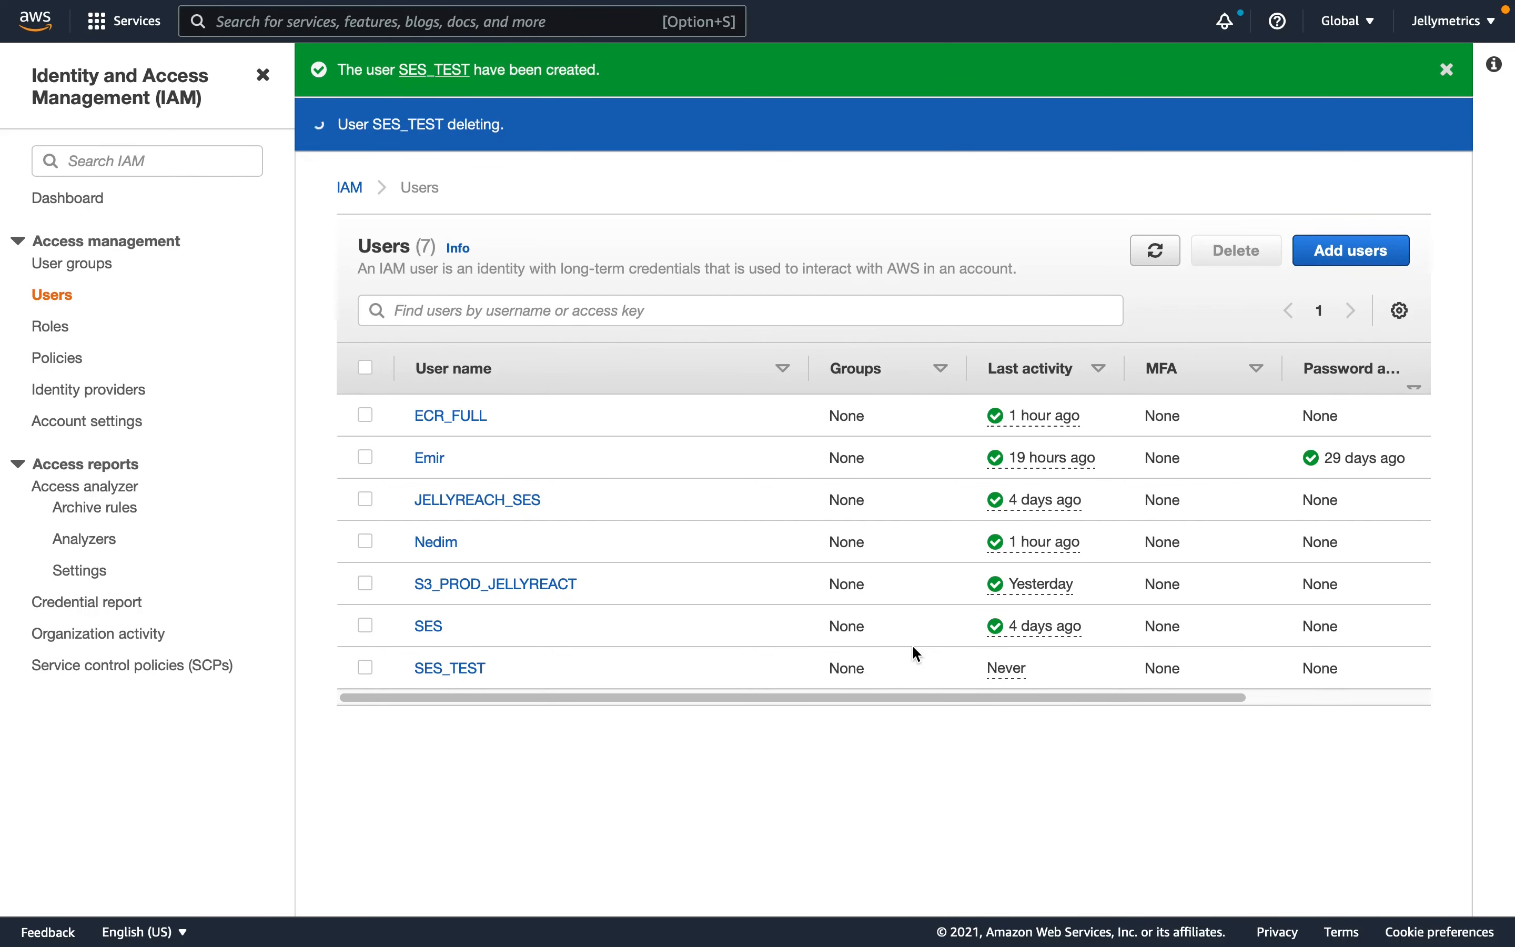
{"action": "left_click", "coordinate": [1156, 250]}
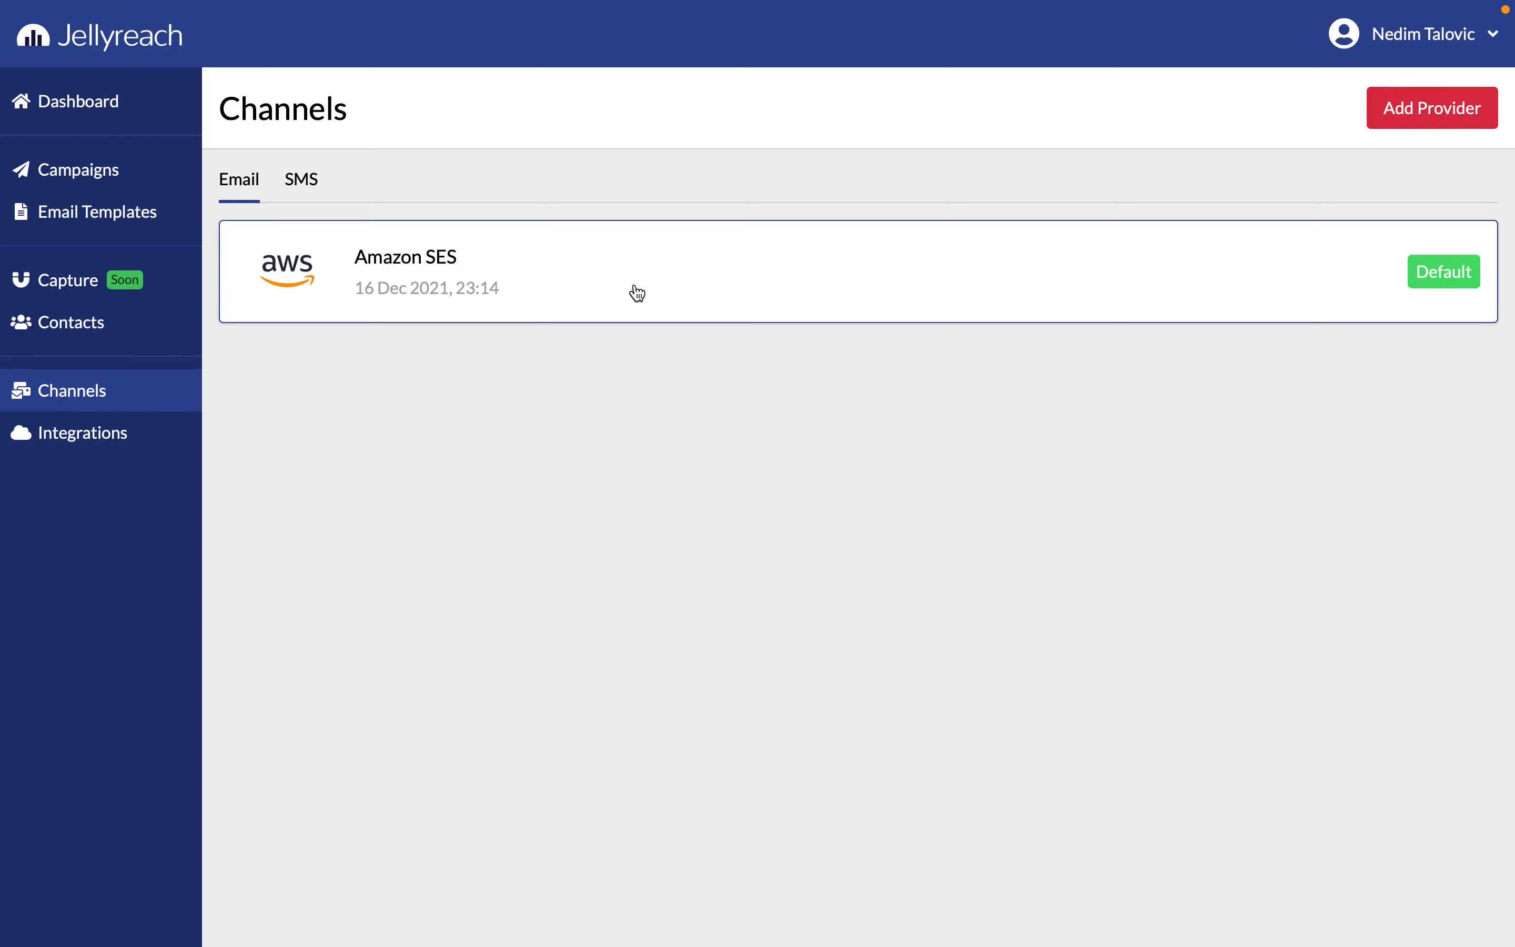
- Examine the sending limits, daily email usage and quota used on the Amazon SES account dashboard
{"action": "left_click", "coordinate": [634, 293]}
{"action": "left_click", "coordinate": [1151, 724]}
{"action": "left_click", "coordinate": [1353, 896]}
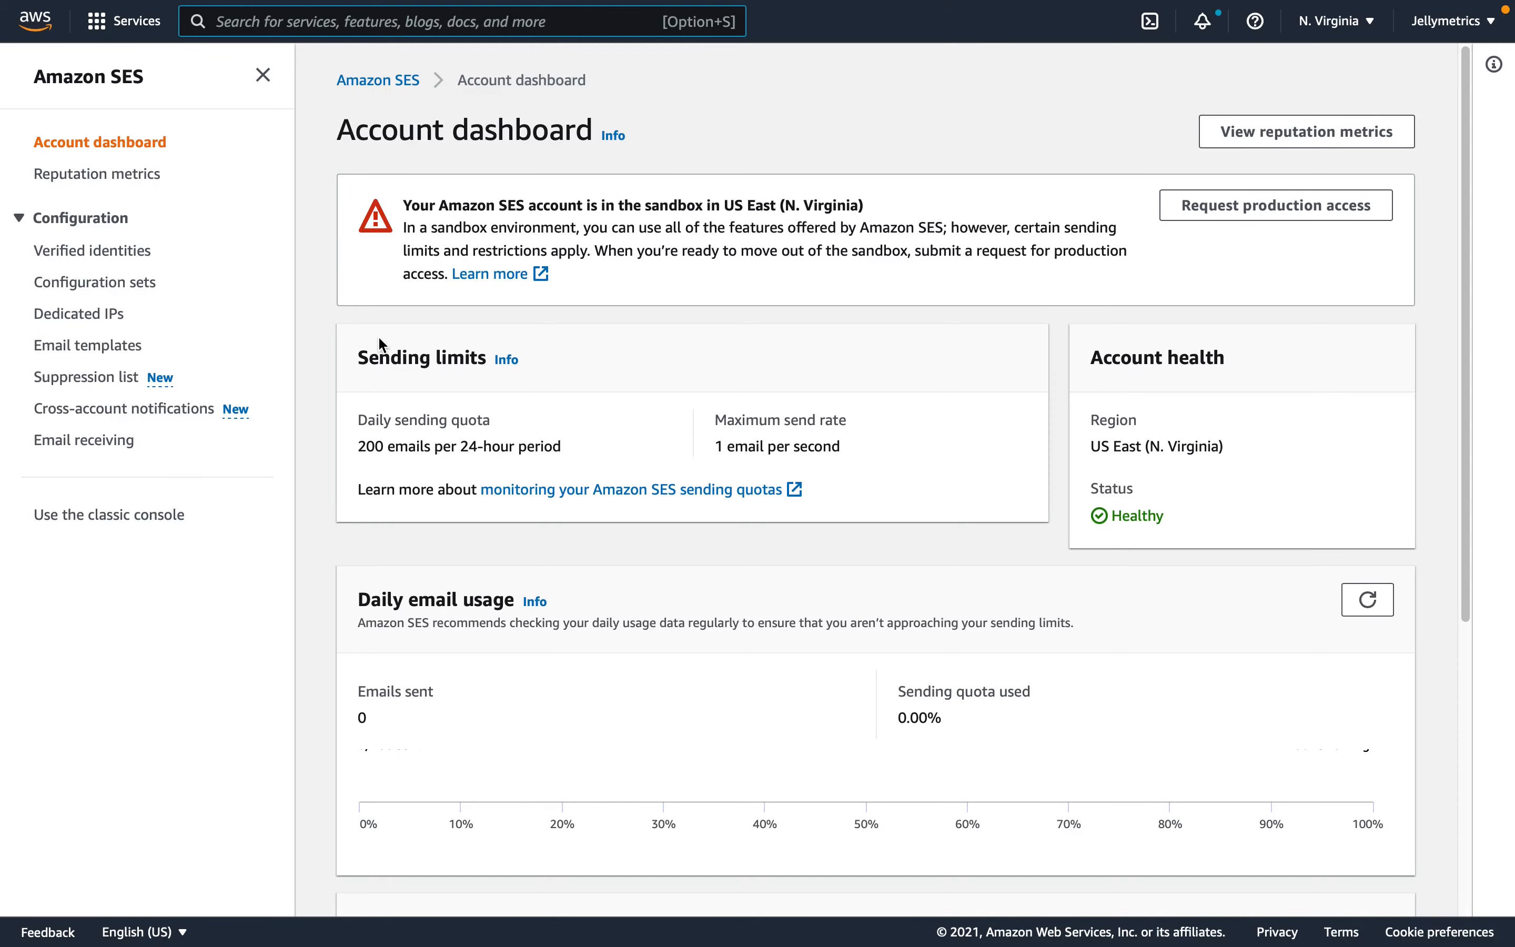
{"action": "scroll", "coordinate": [380, 336], "scroll_direction": "down", "scroll_amount": 4}
{"action": "left_click_drag", "start_coordinate": [359, 345], "coordinate": [505, 345]}
{"action": "scroll", "coordinate": [488, 357], "scroll_direction": "down", "scroll_amount": 1}
{"action": "left_click_drag", "start_coordinate": [377, 431], "coordinate": [360, 428]}
{"action": "left_click_drag", "start_coordinate": [968, 437], "coordinate": [892, 430]}
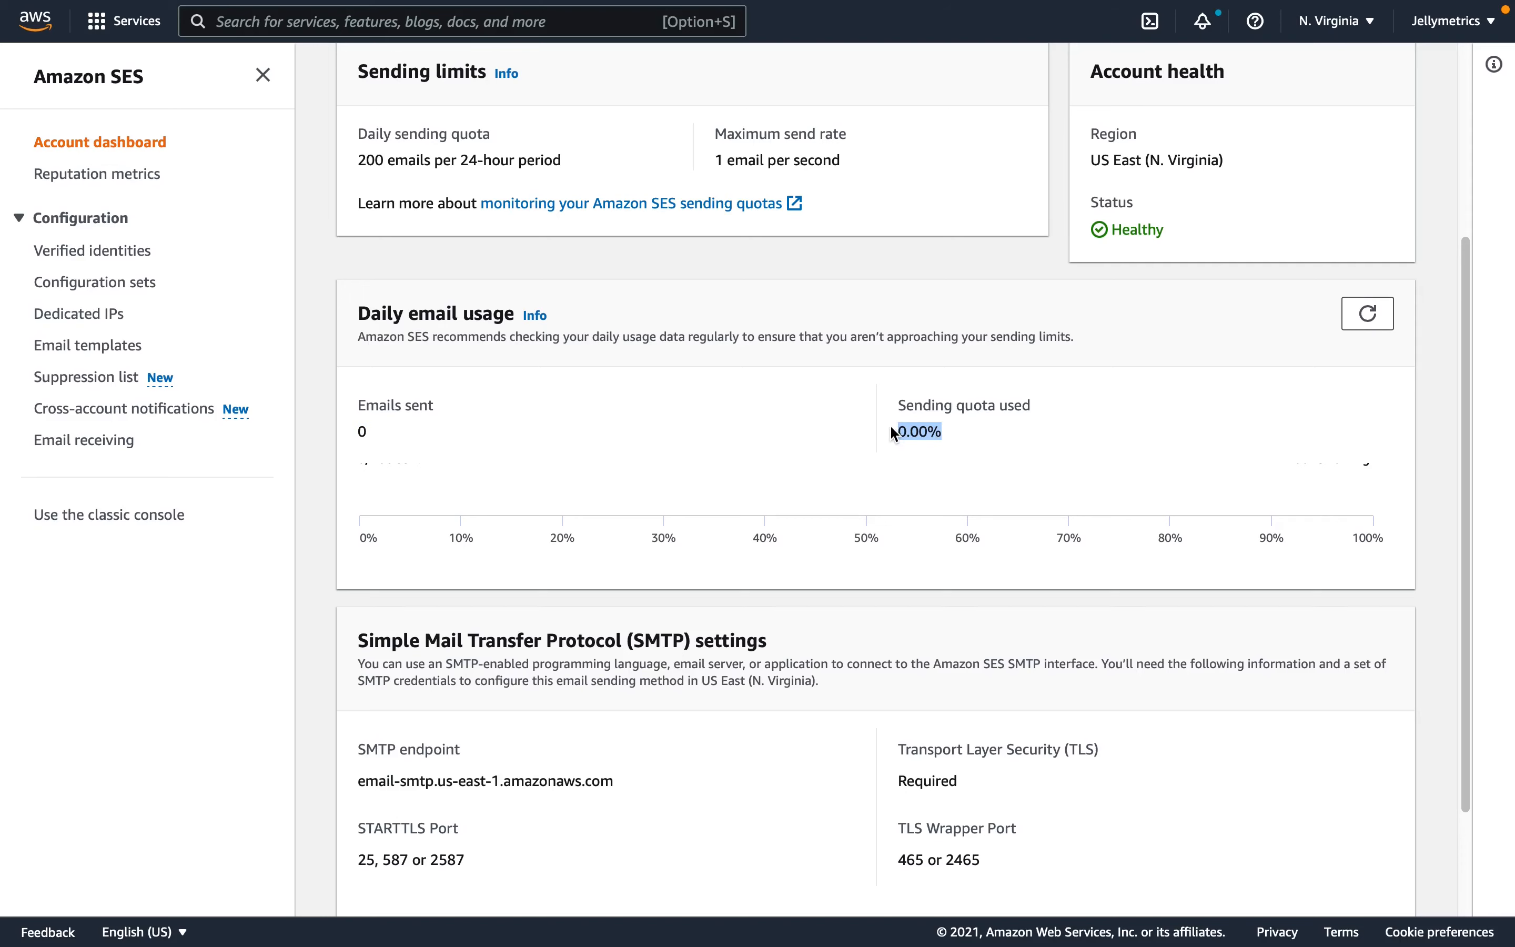
{"action": "scroll", "coordinate": [884, 424], "scroll_direction": "down", "scroll_amount": 2}
{"action": "scroll", "coordinate": [884, 424], "scroll_direction": "up", "scroll_amount": 6}
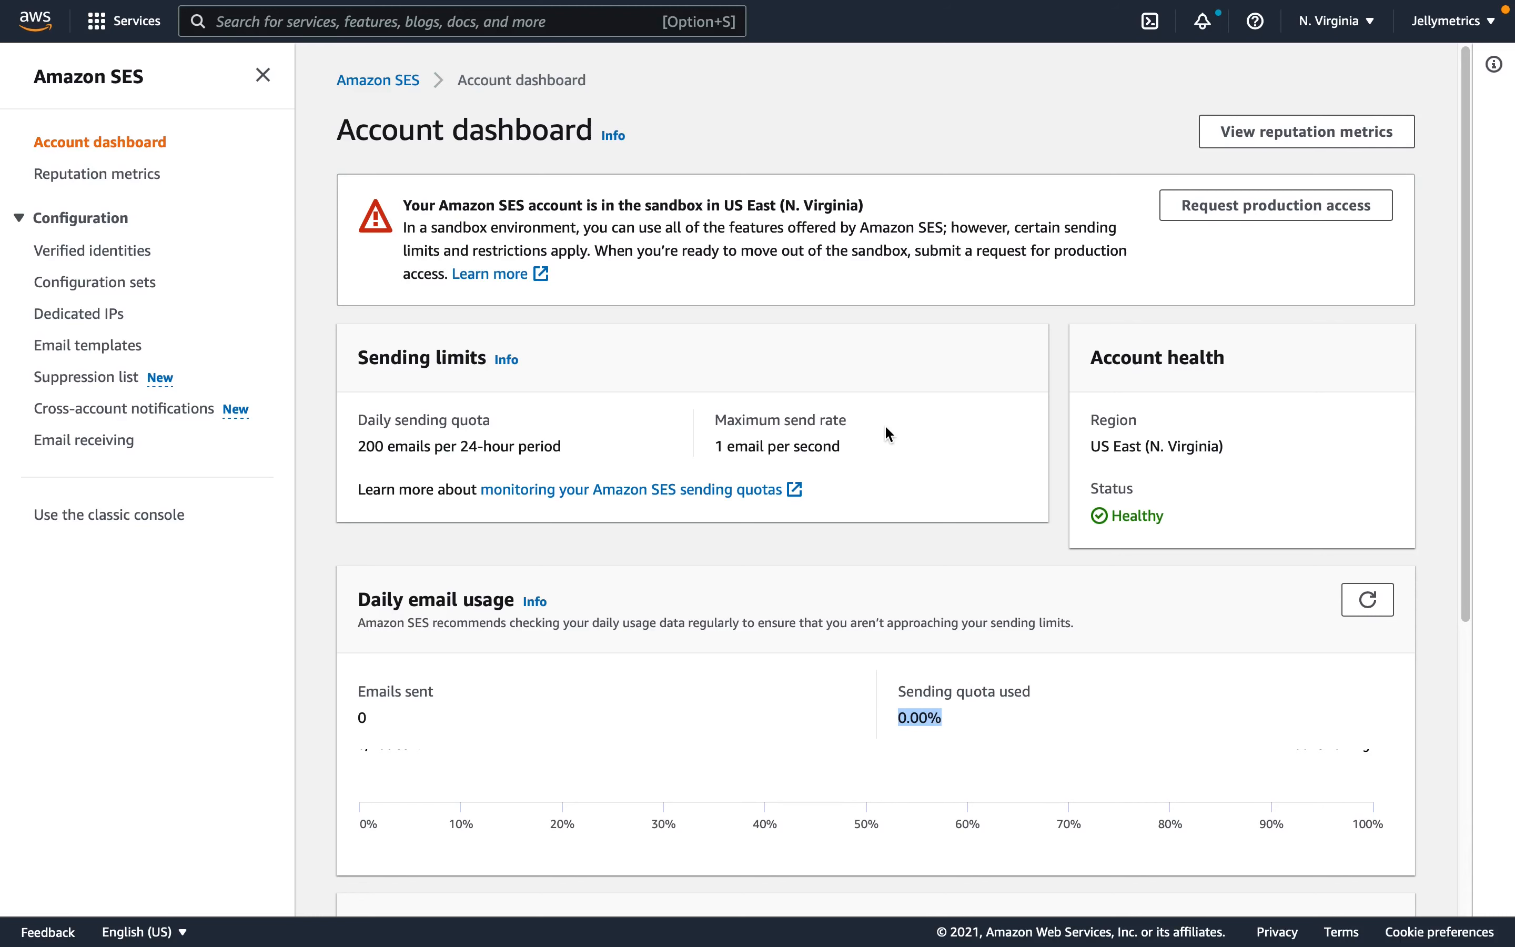
- Open the configuration set jellyreach-configuration-set in Amazon SES and examine the event types of its event destination
{"action": "left_click", "coordinate": [85, 378]}
{"action": "left_click", "coordinate": [119, 287]}
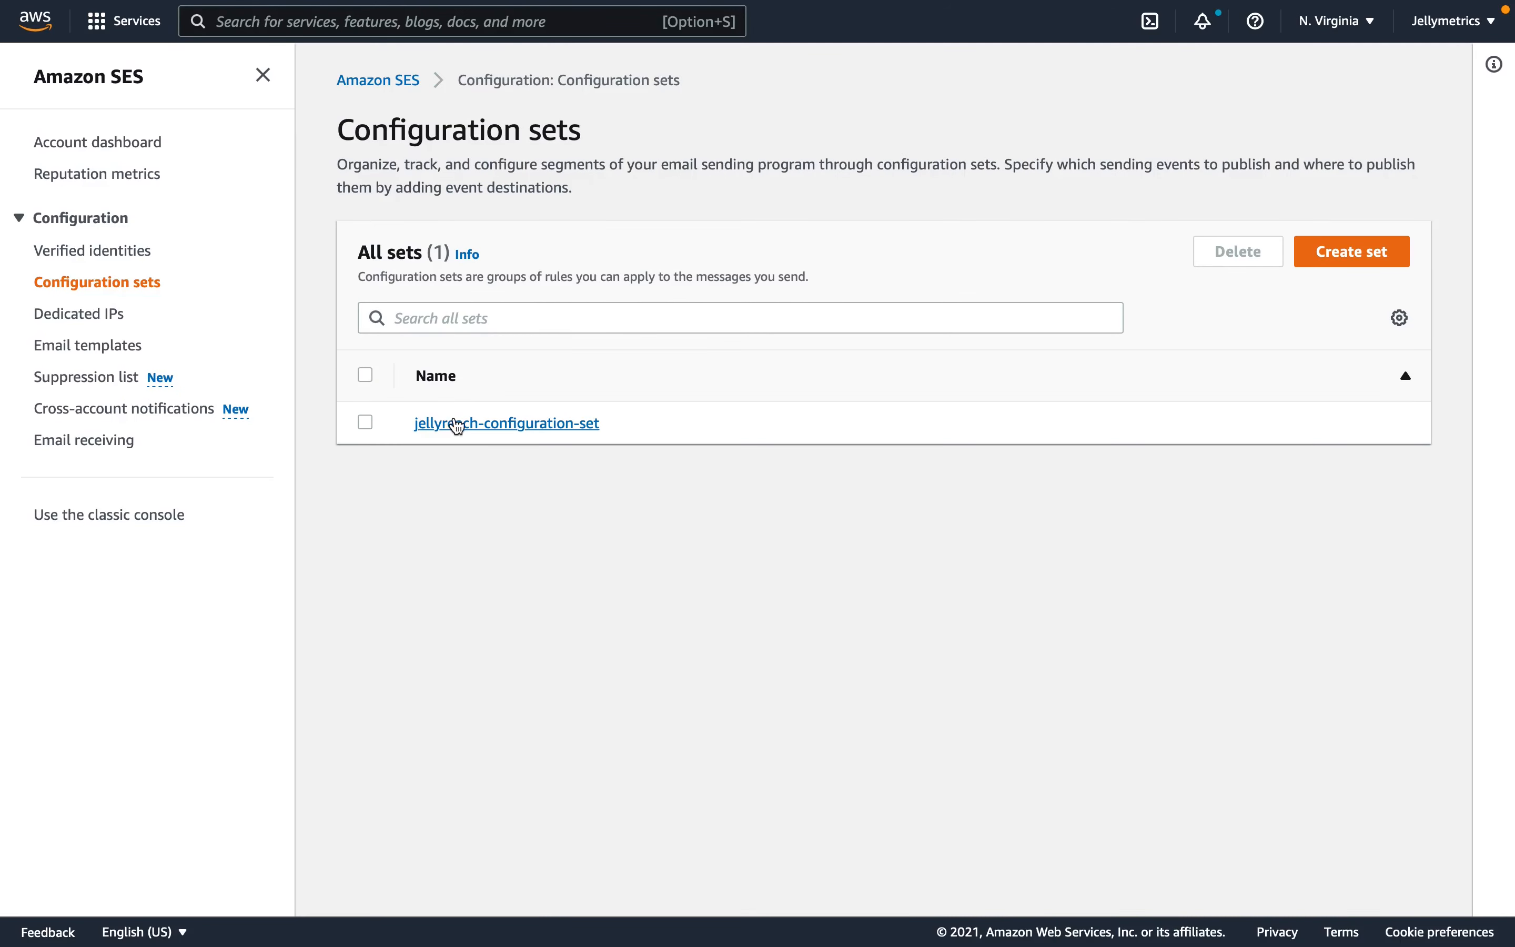
{"action": "mouse_move", "coordinate": [425, 426]}
{"action": "left_mouse_down"}
{"action": "mouse_move", "coordinate": [653, 429]}
{"action": "mouse_move", "coordinate": [416, 420]}
{"action": "left_mouse_up"}
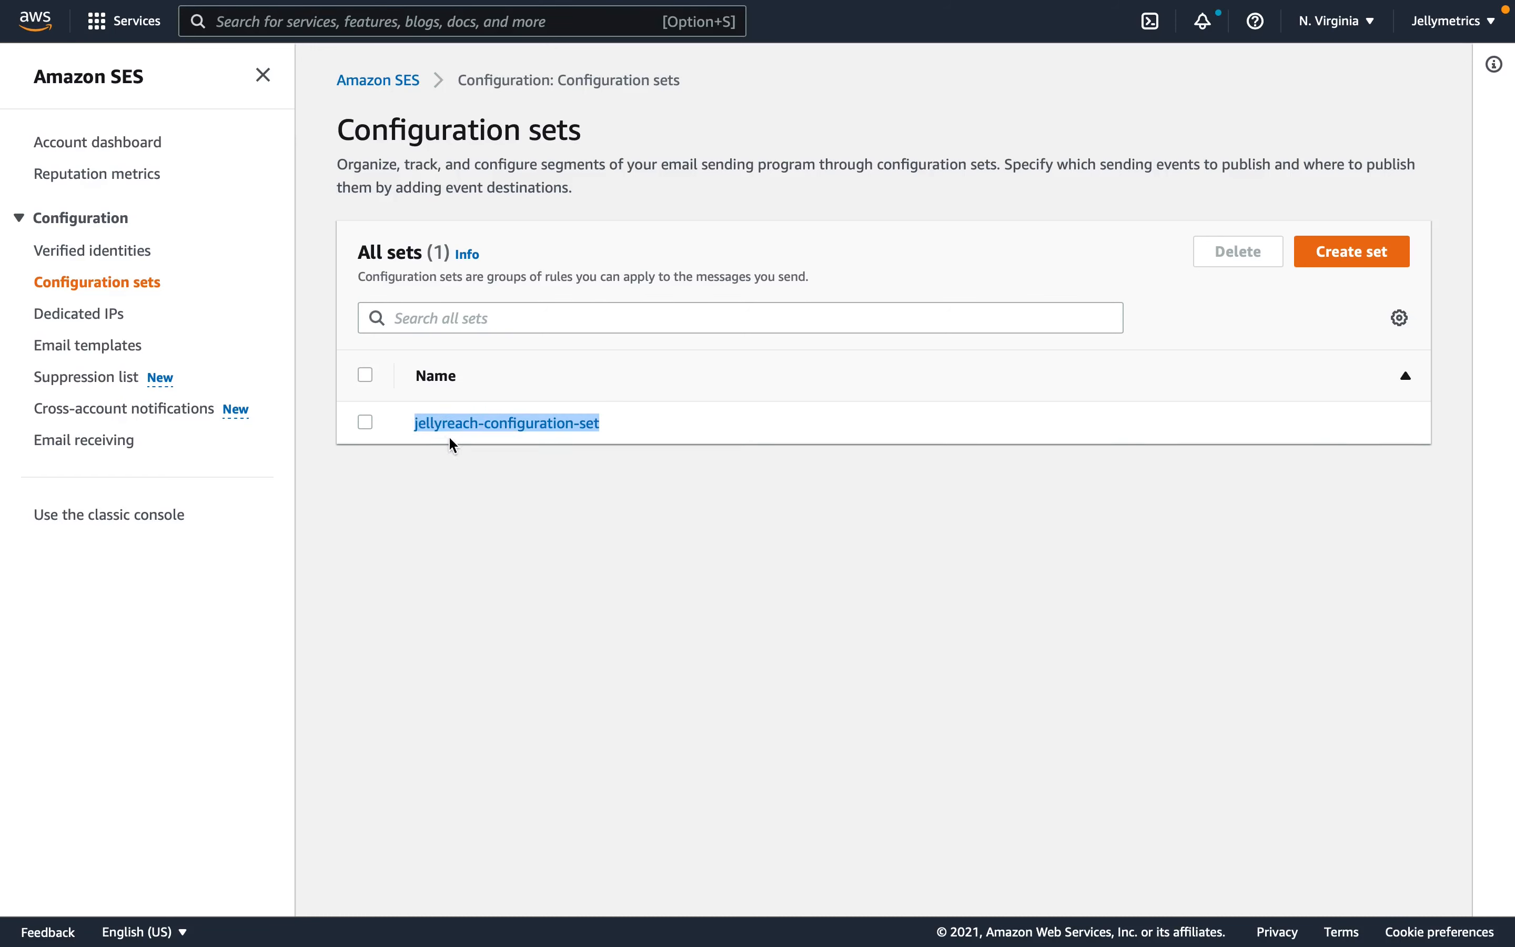
{"action": "left_click", "coordinate": [487, 436]}
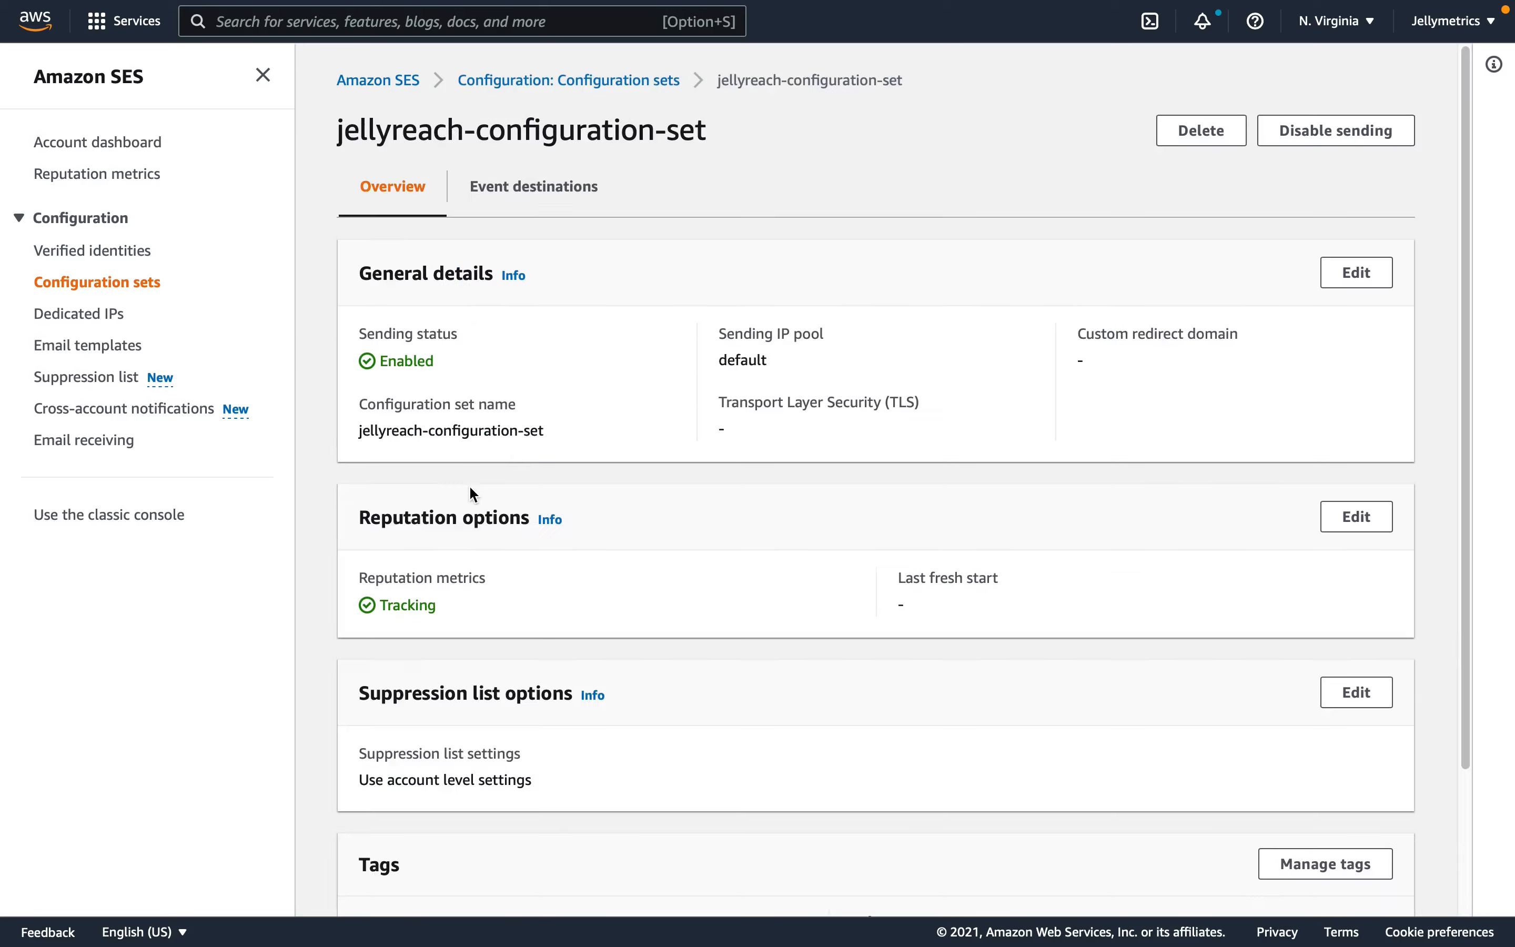
{"action": "left_click", "coordinate": [532, 201]}
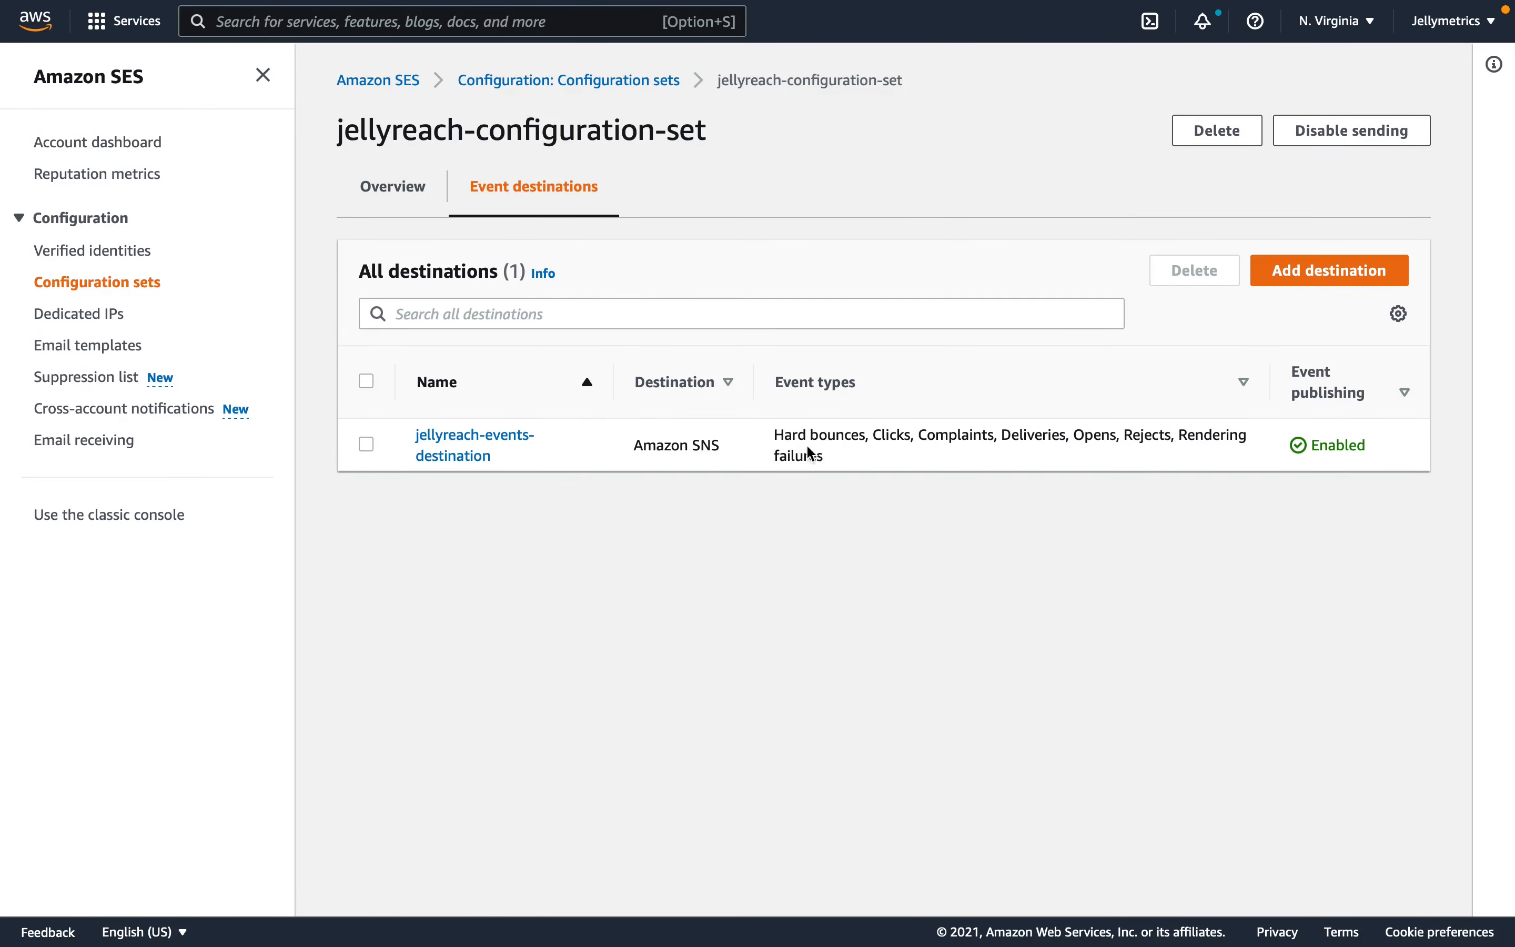
{"action": "left_click_drag", "start_coordinate": [858, 460], "coordinate": [780, 436]}
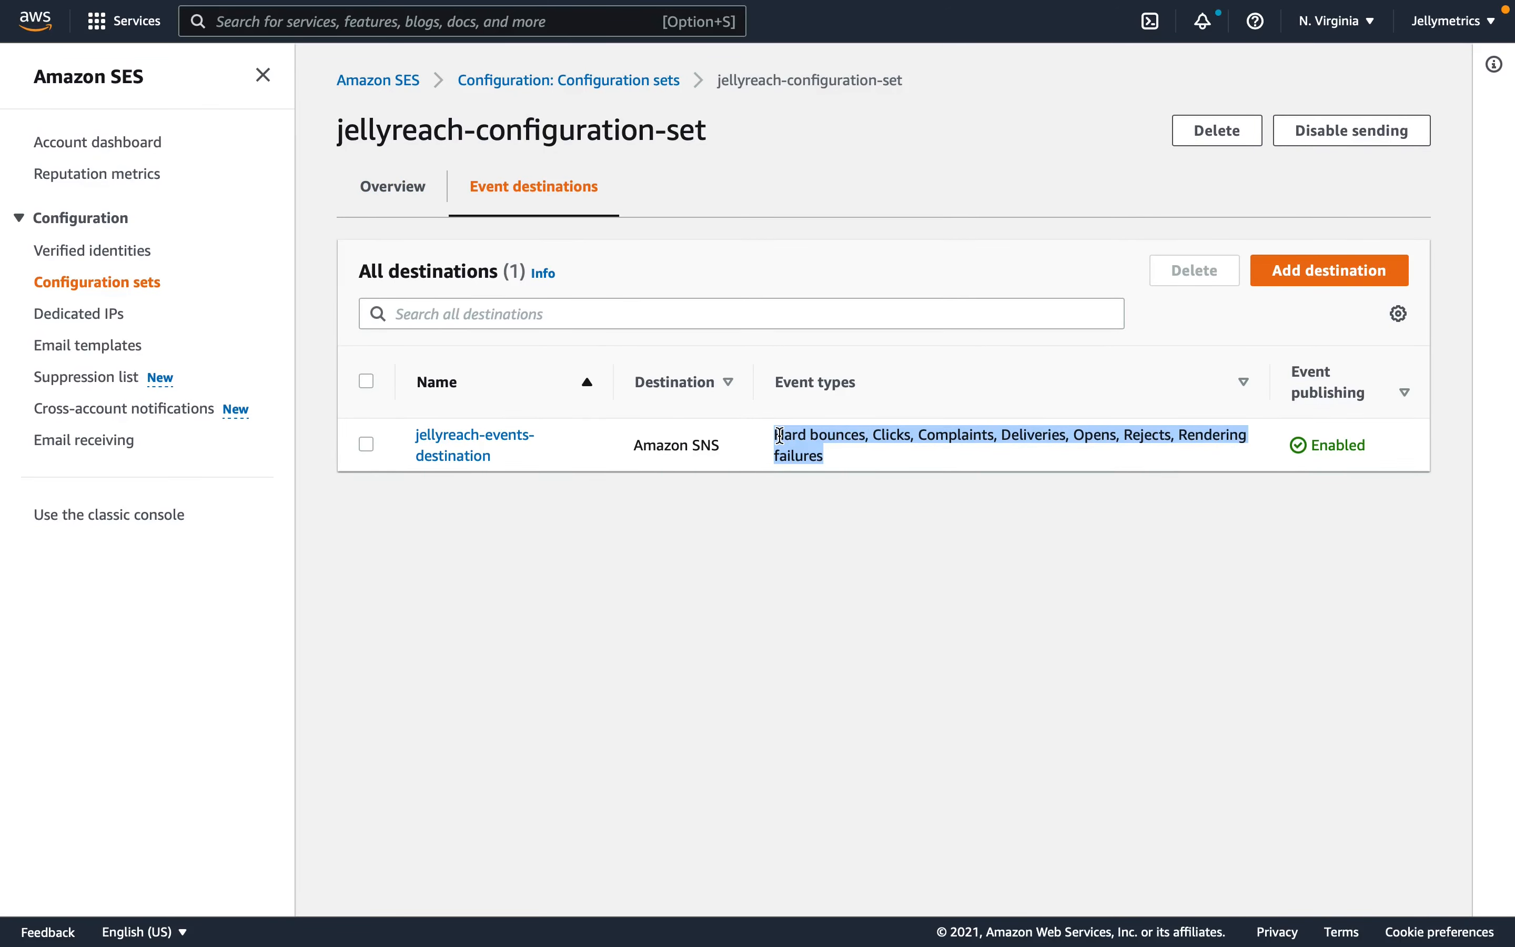
{"action": "left_click", "coordinate": [896, 439]}
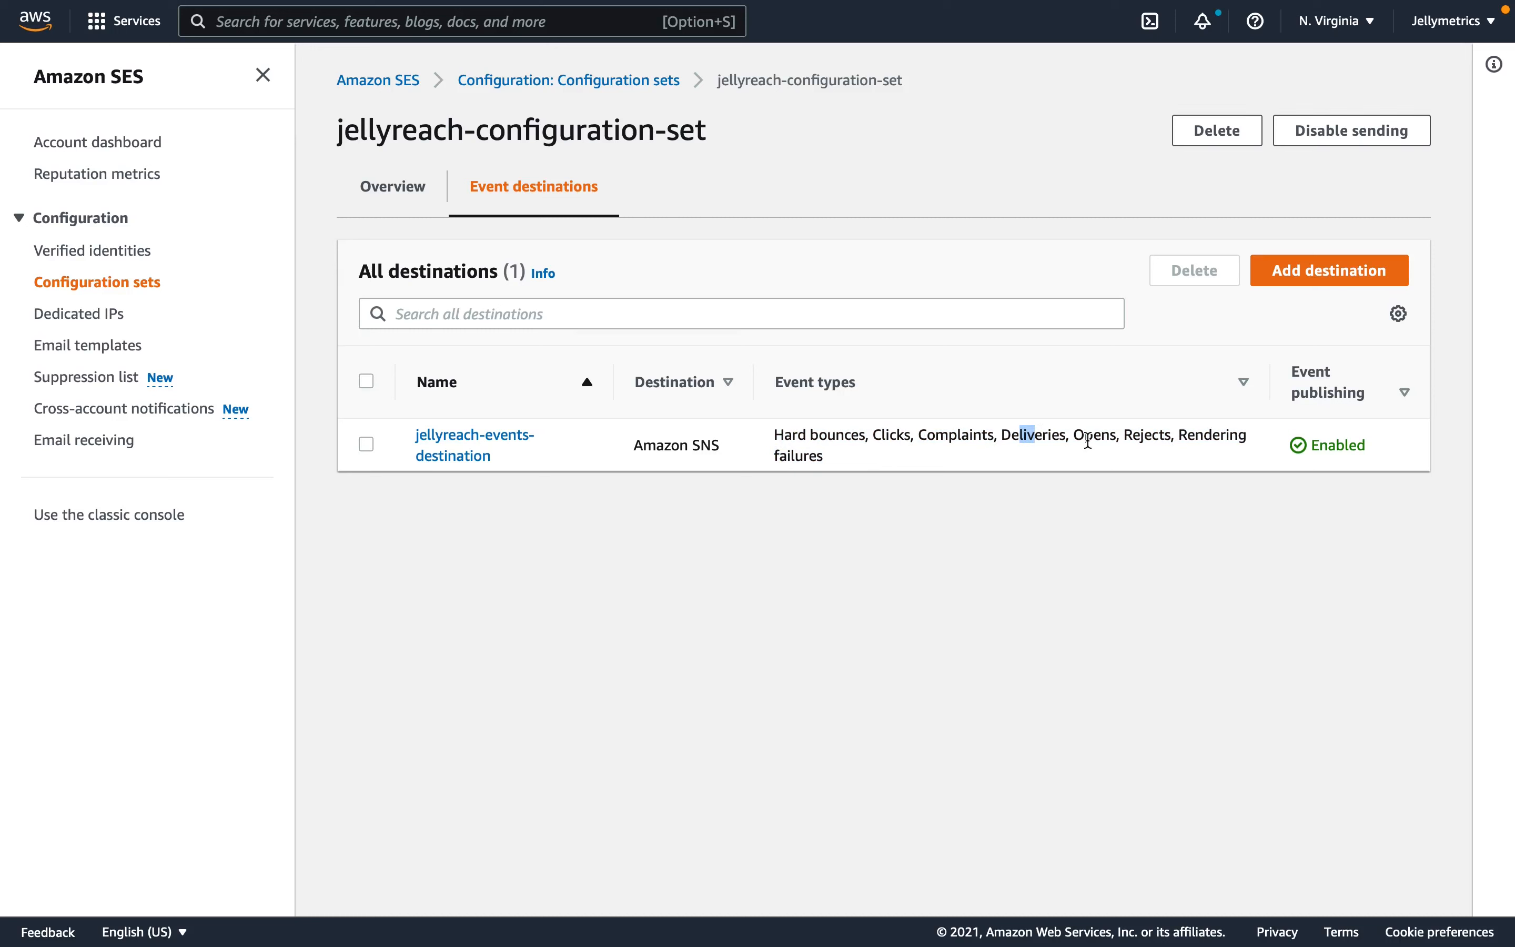